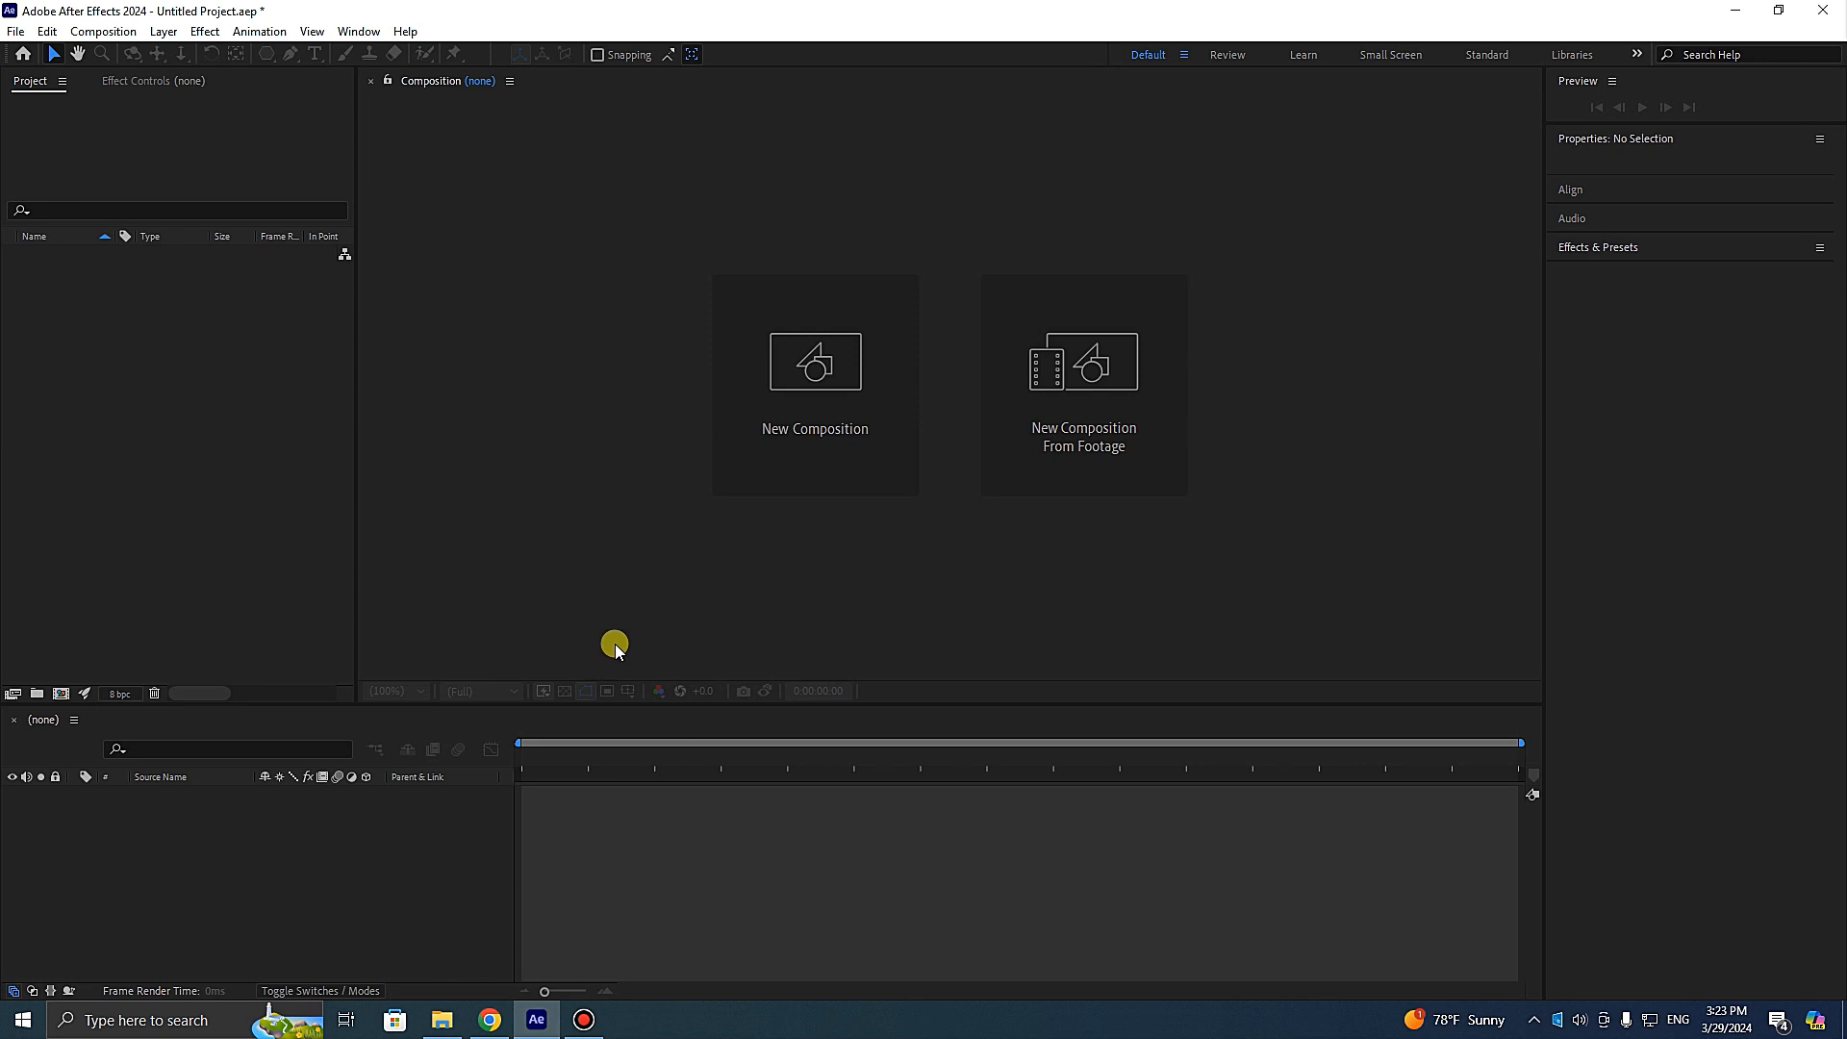
- Create a 1920x1080, 29.97 fps, 30-second composition and add a comp-sized dark gray solid layer to it
click(826, 411)
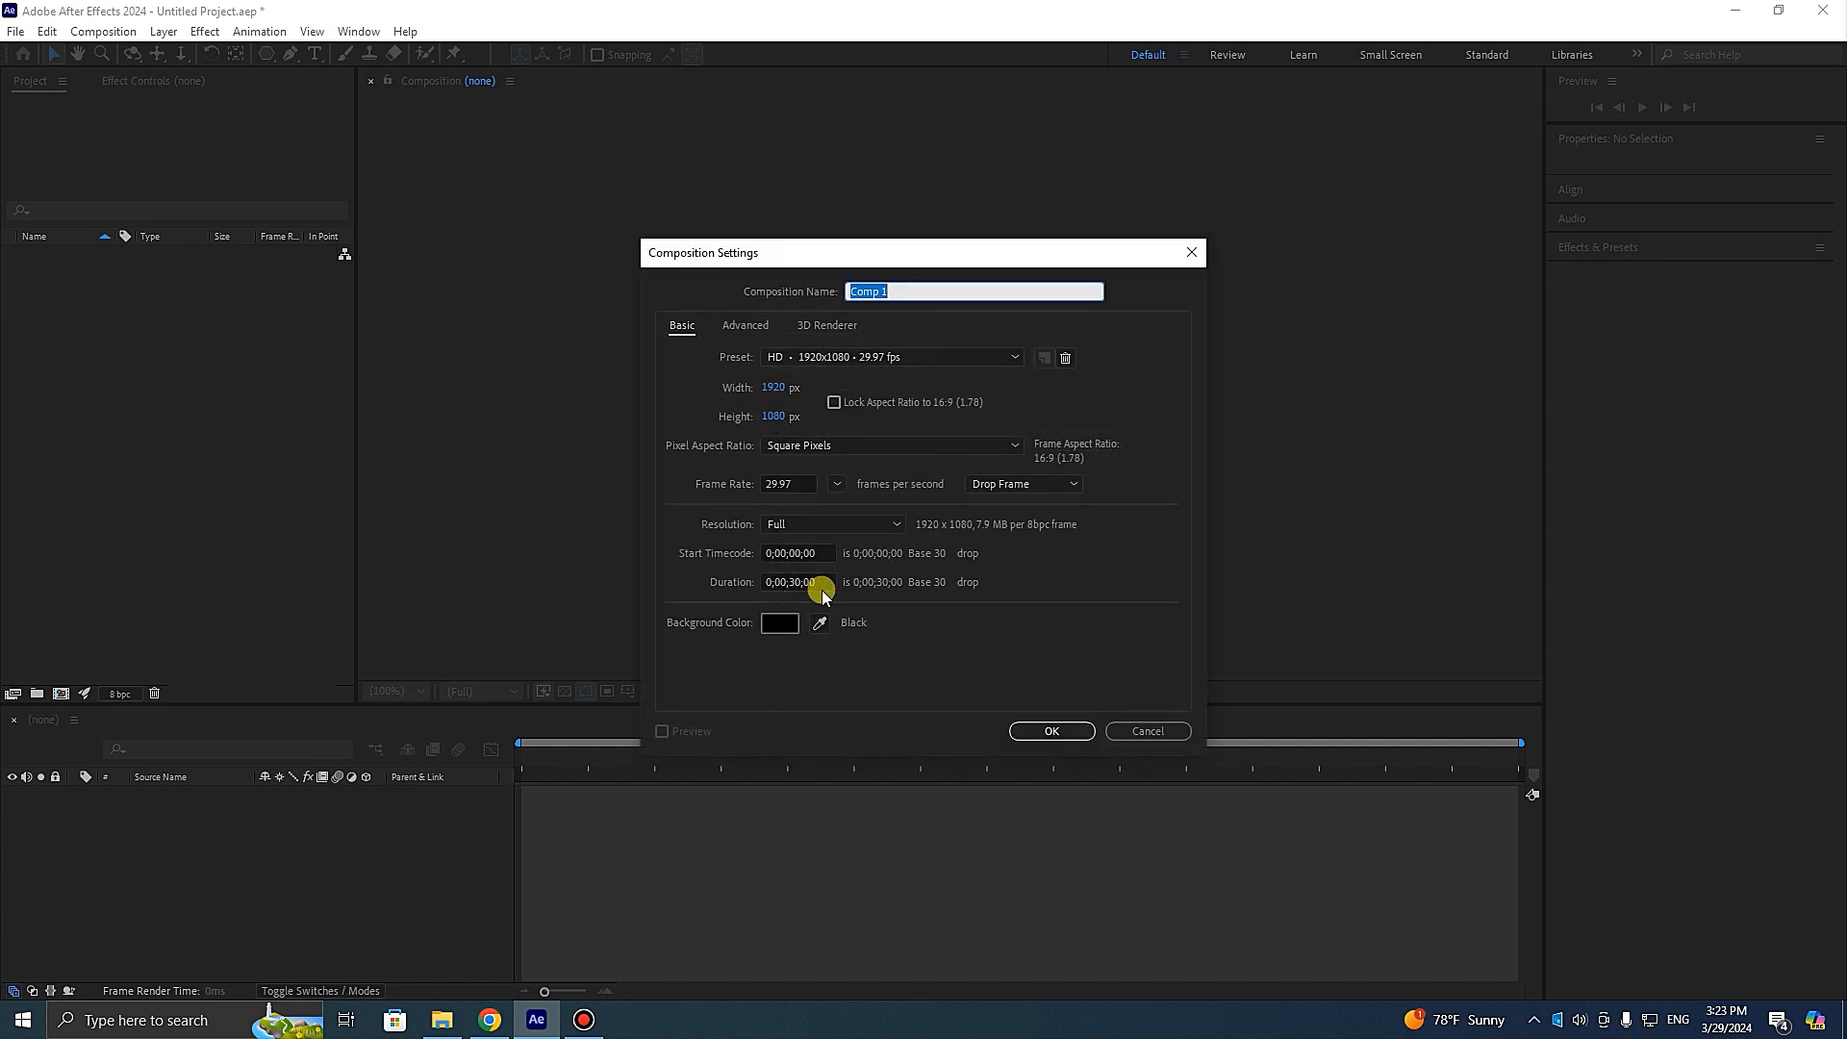
click(1053, 732)
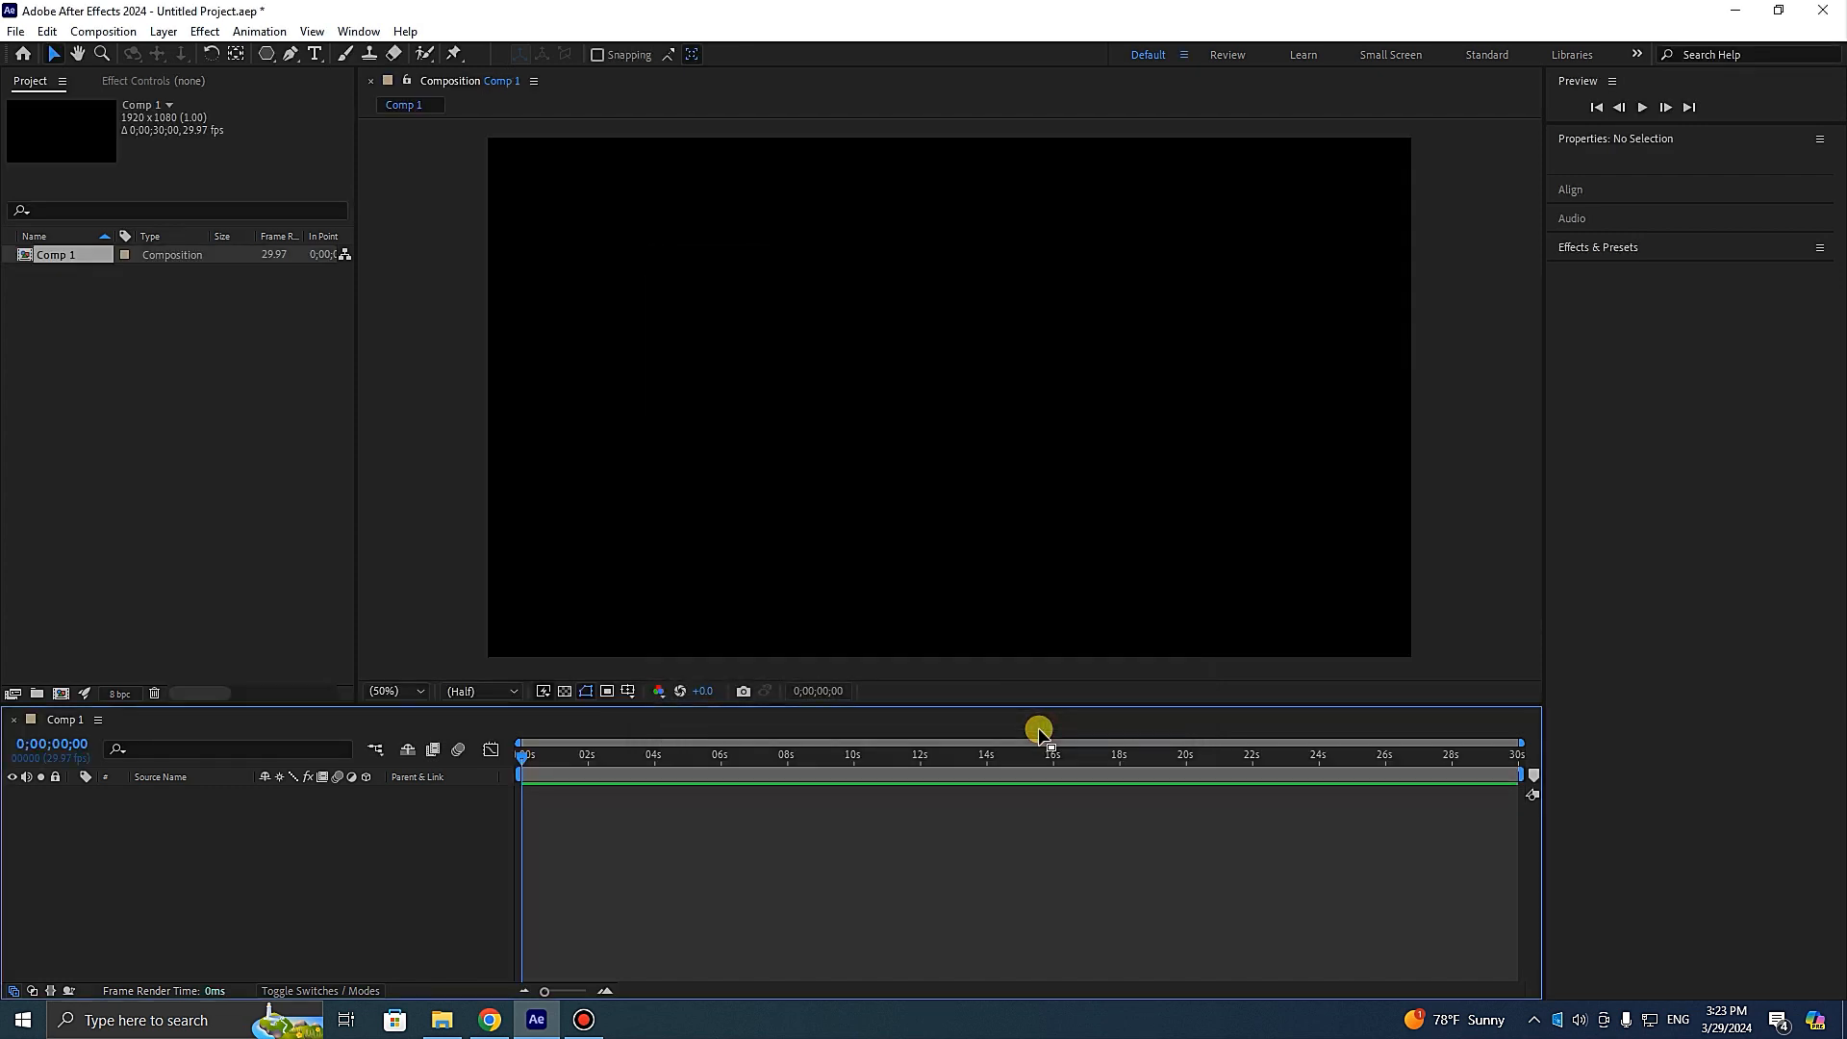
right_click(306, 842)
mouse_move(397, 609)
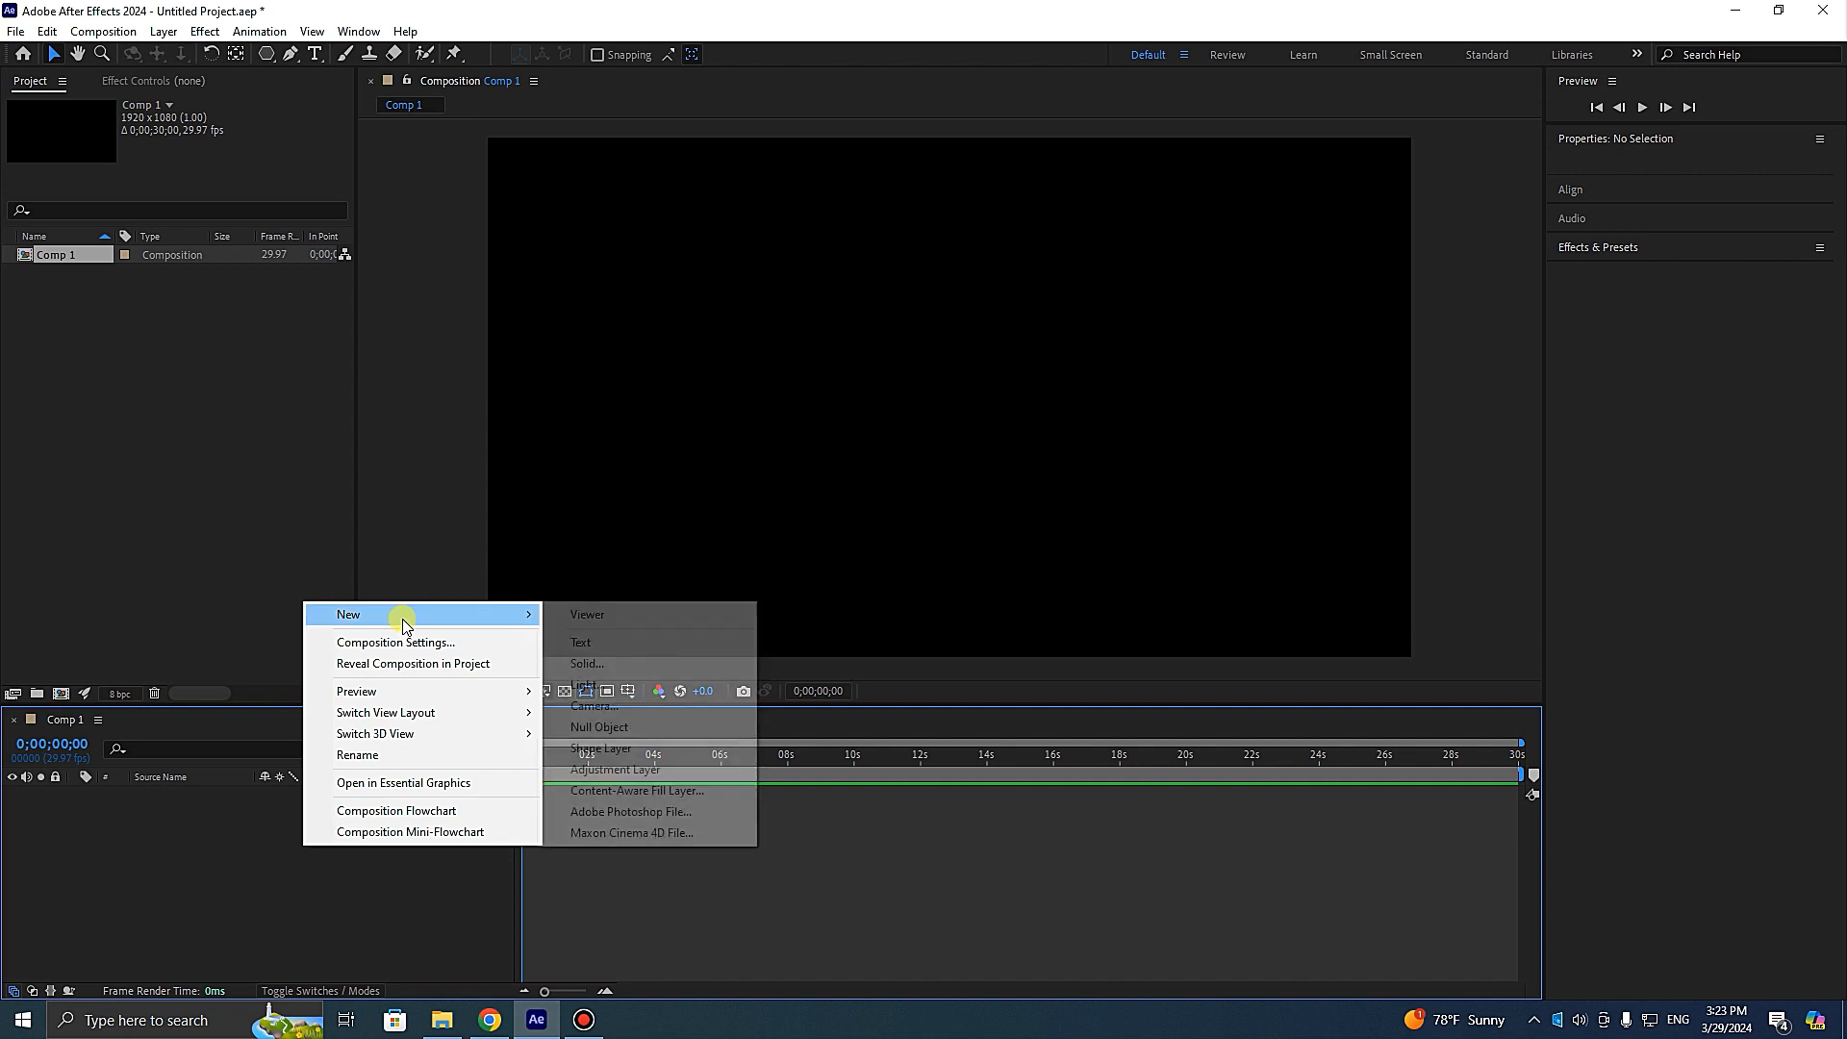
click(585, 664)
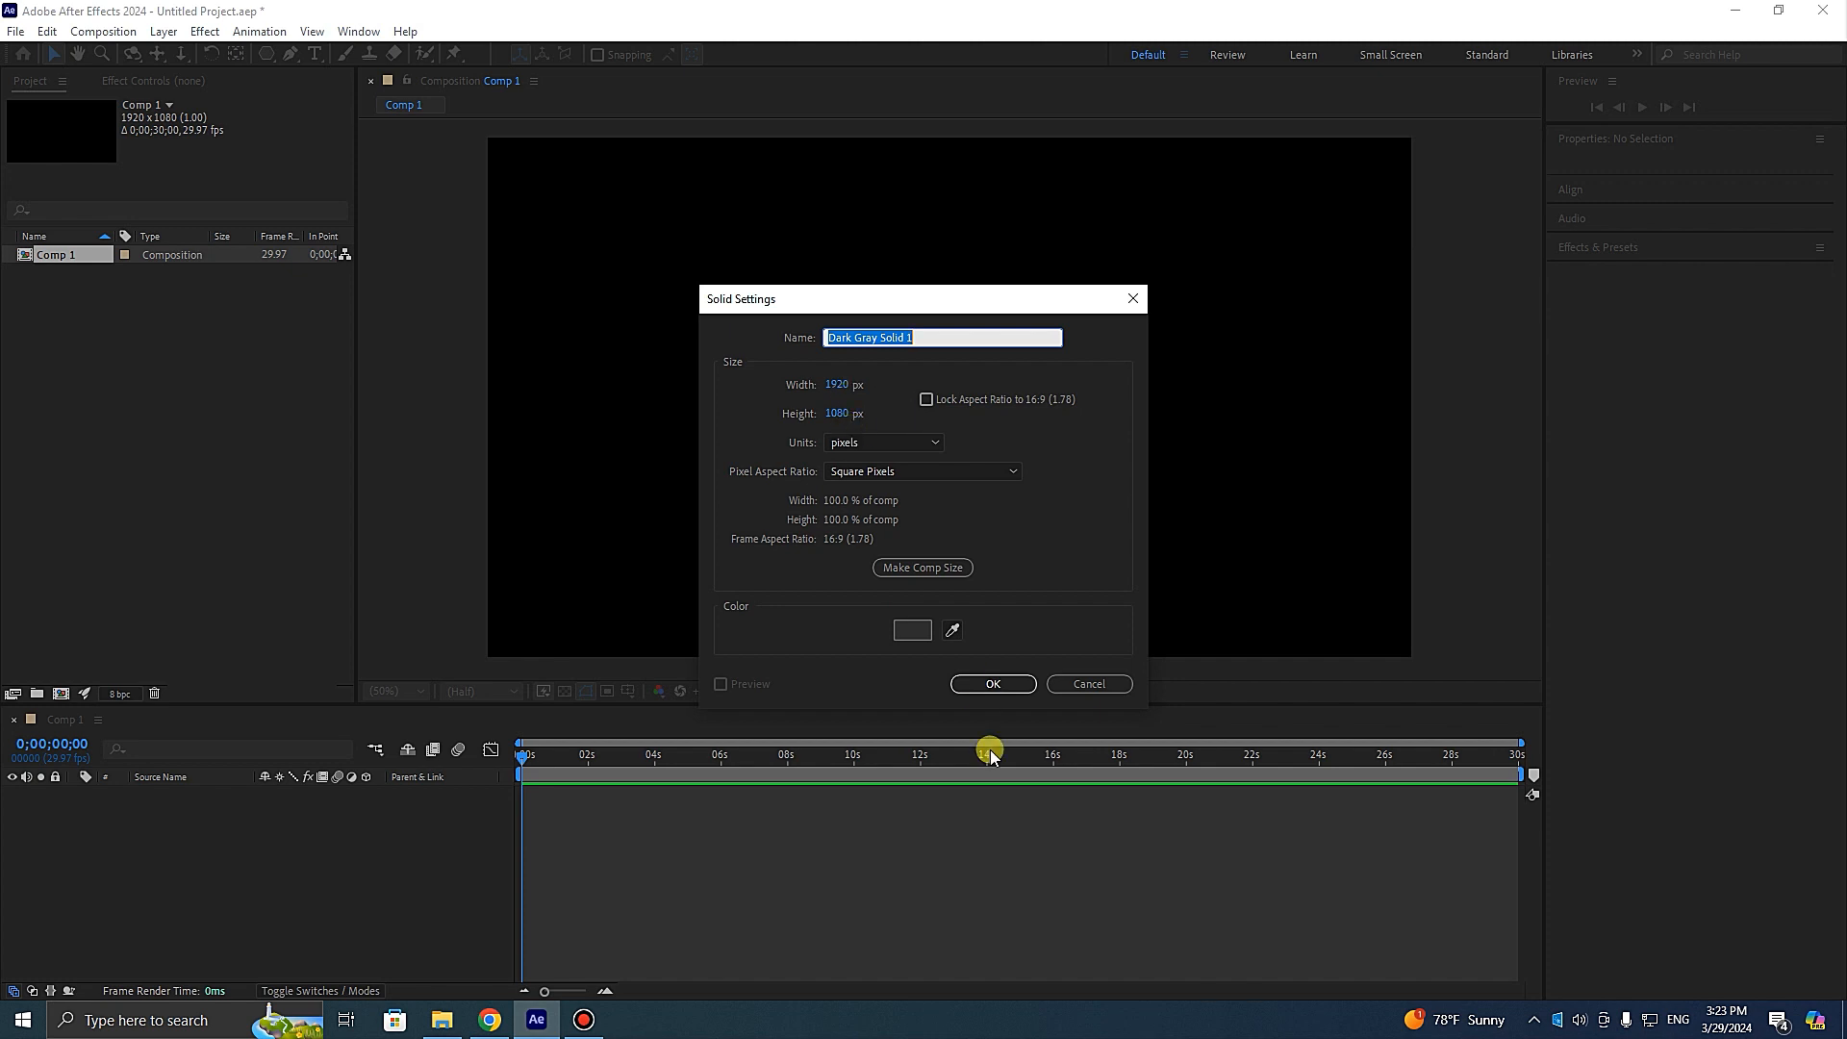
click(989, 690)
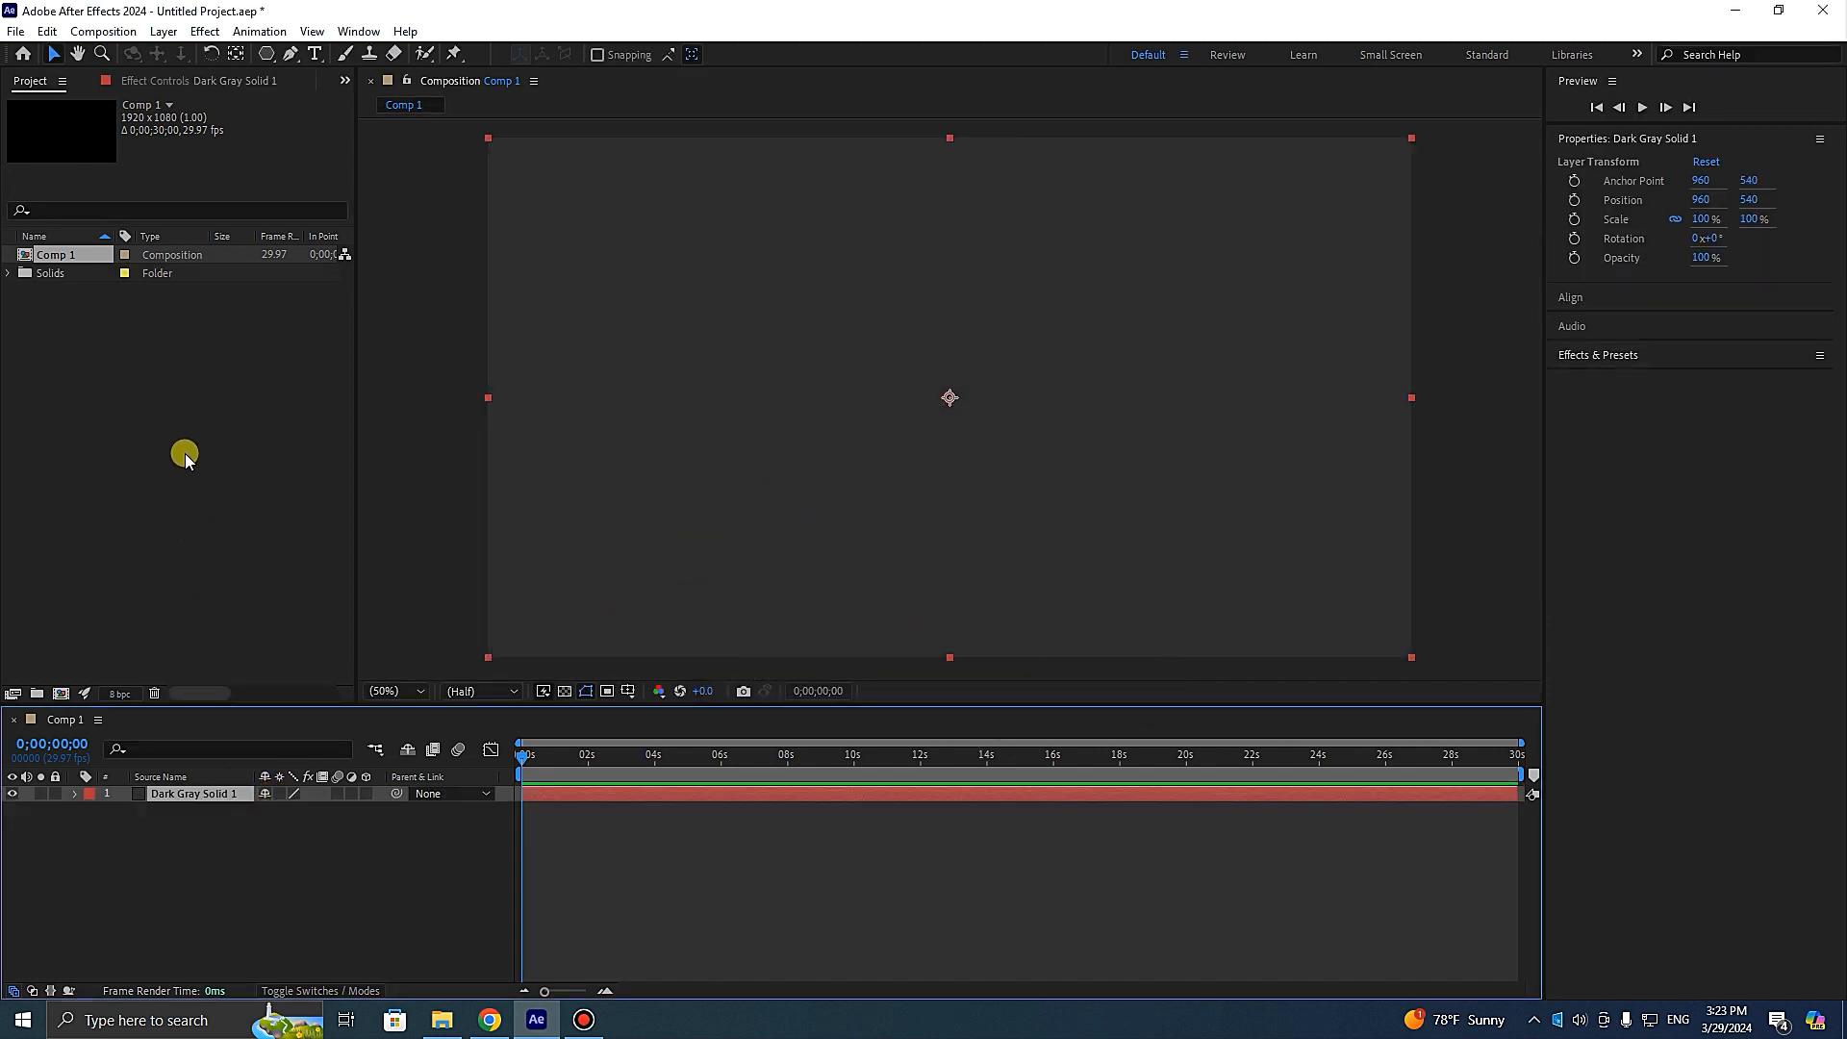
- Import Just Breathing (Instrumental) - NEFFEX.mp3 and add it to the composition below the dark gray solid
double_click(140, 429)
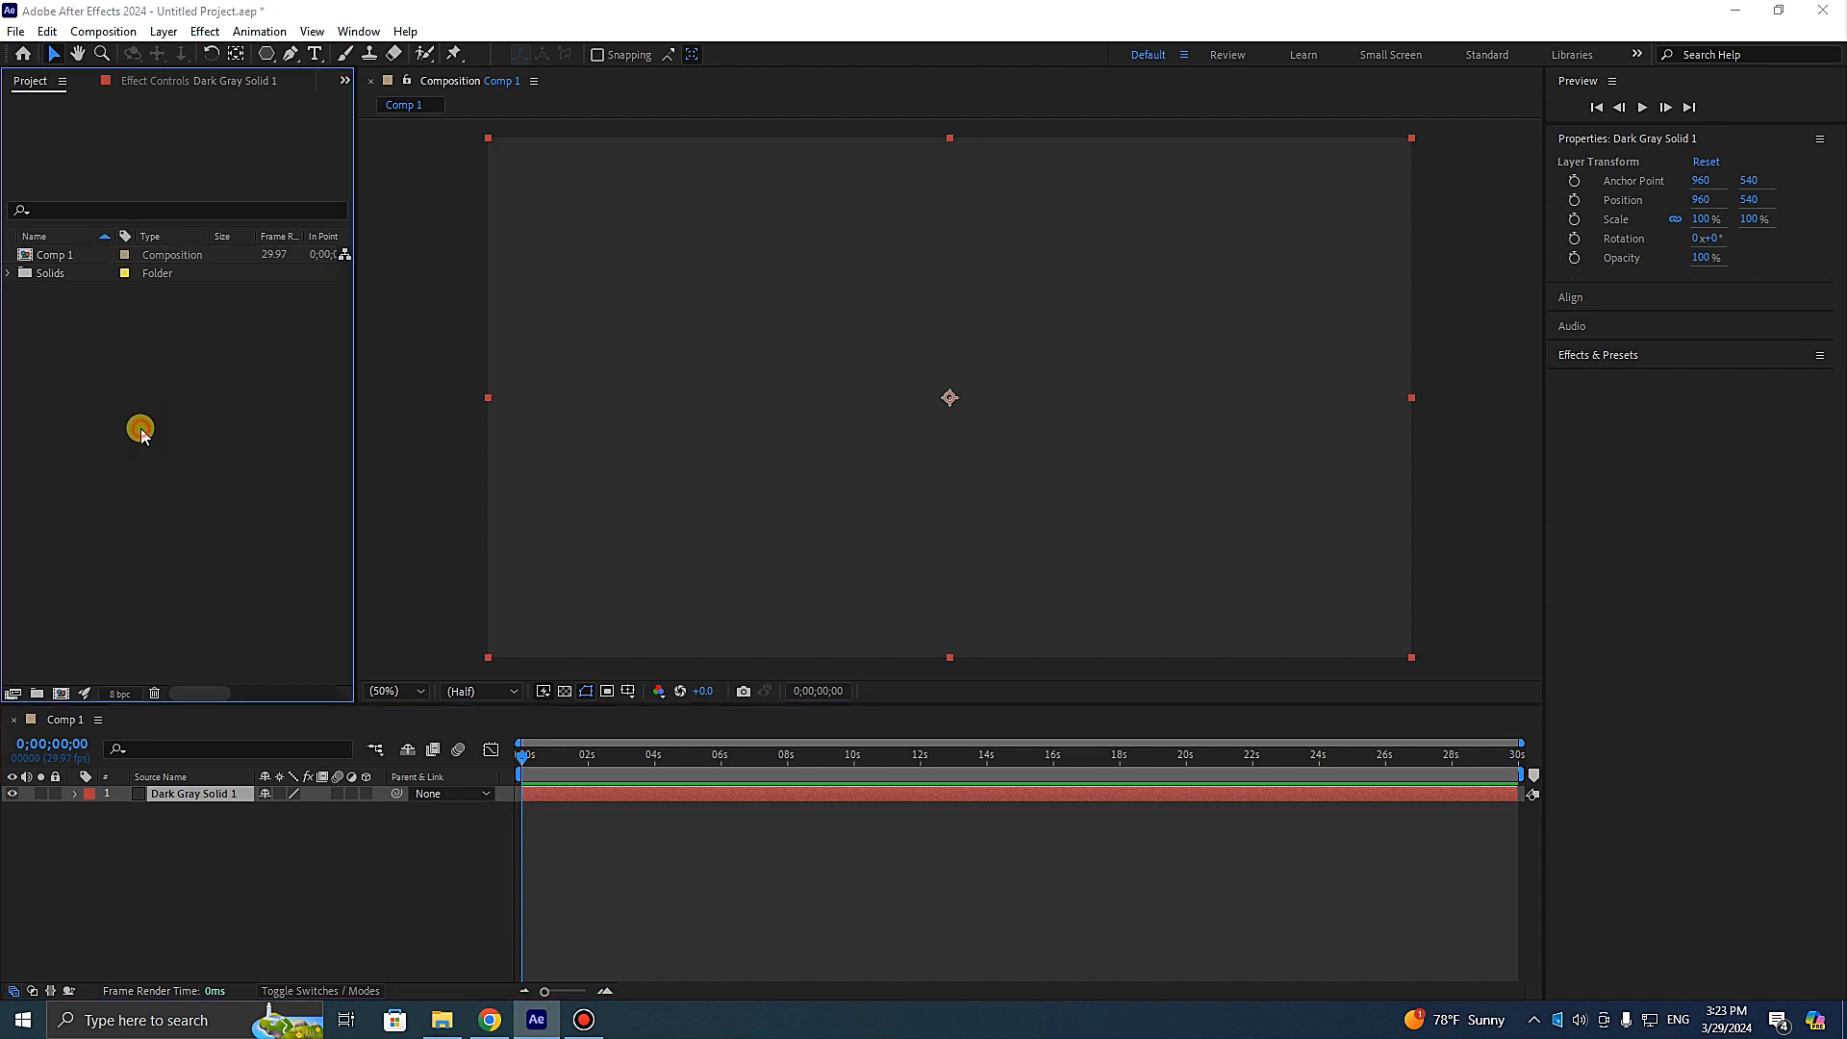
click(193, 276)
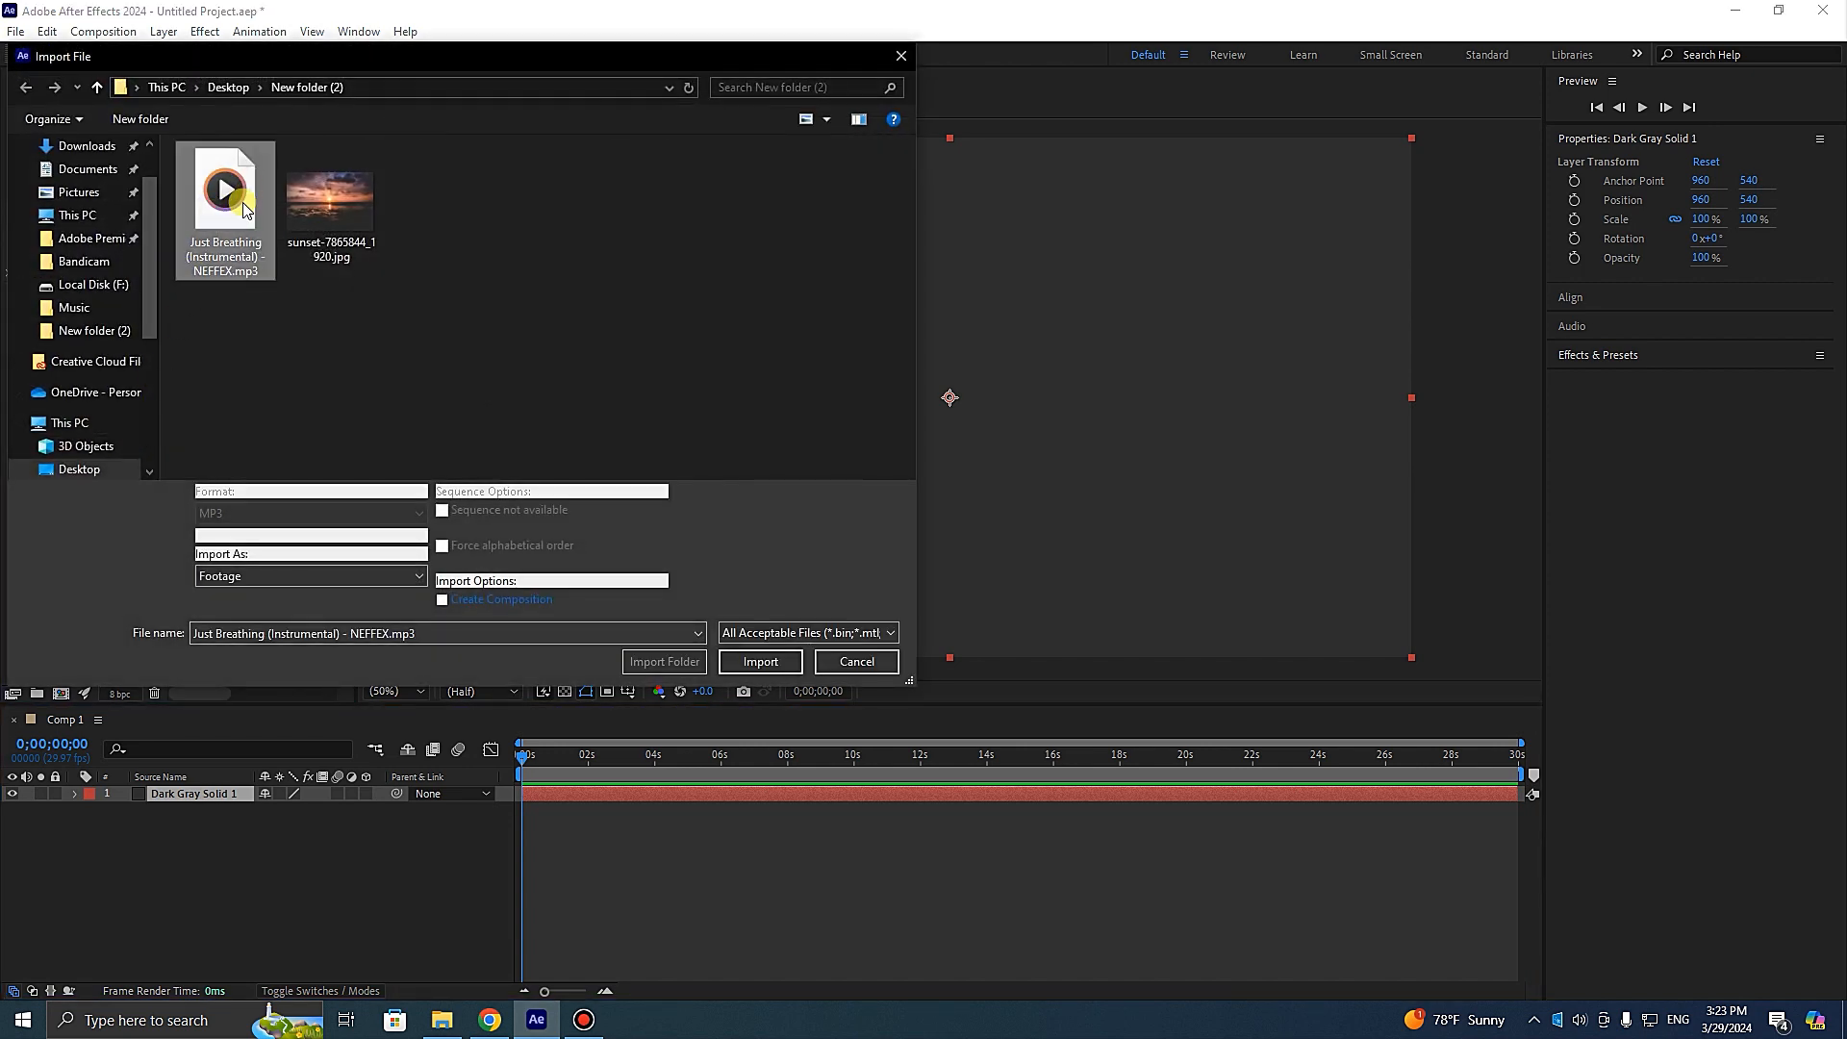
click(756, 660)
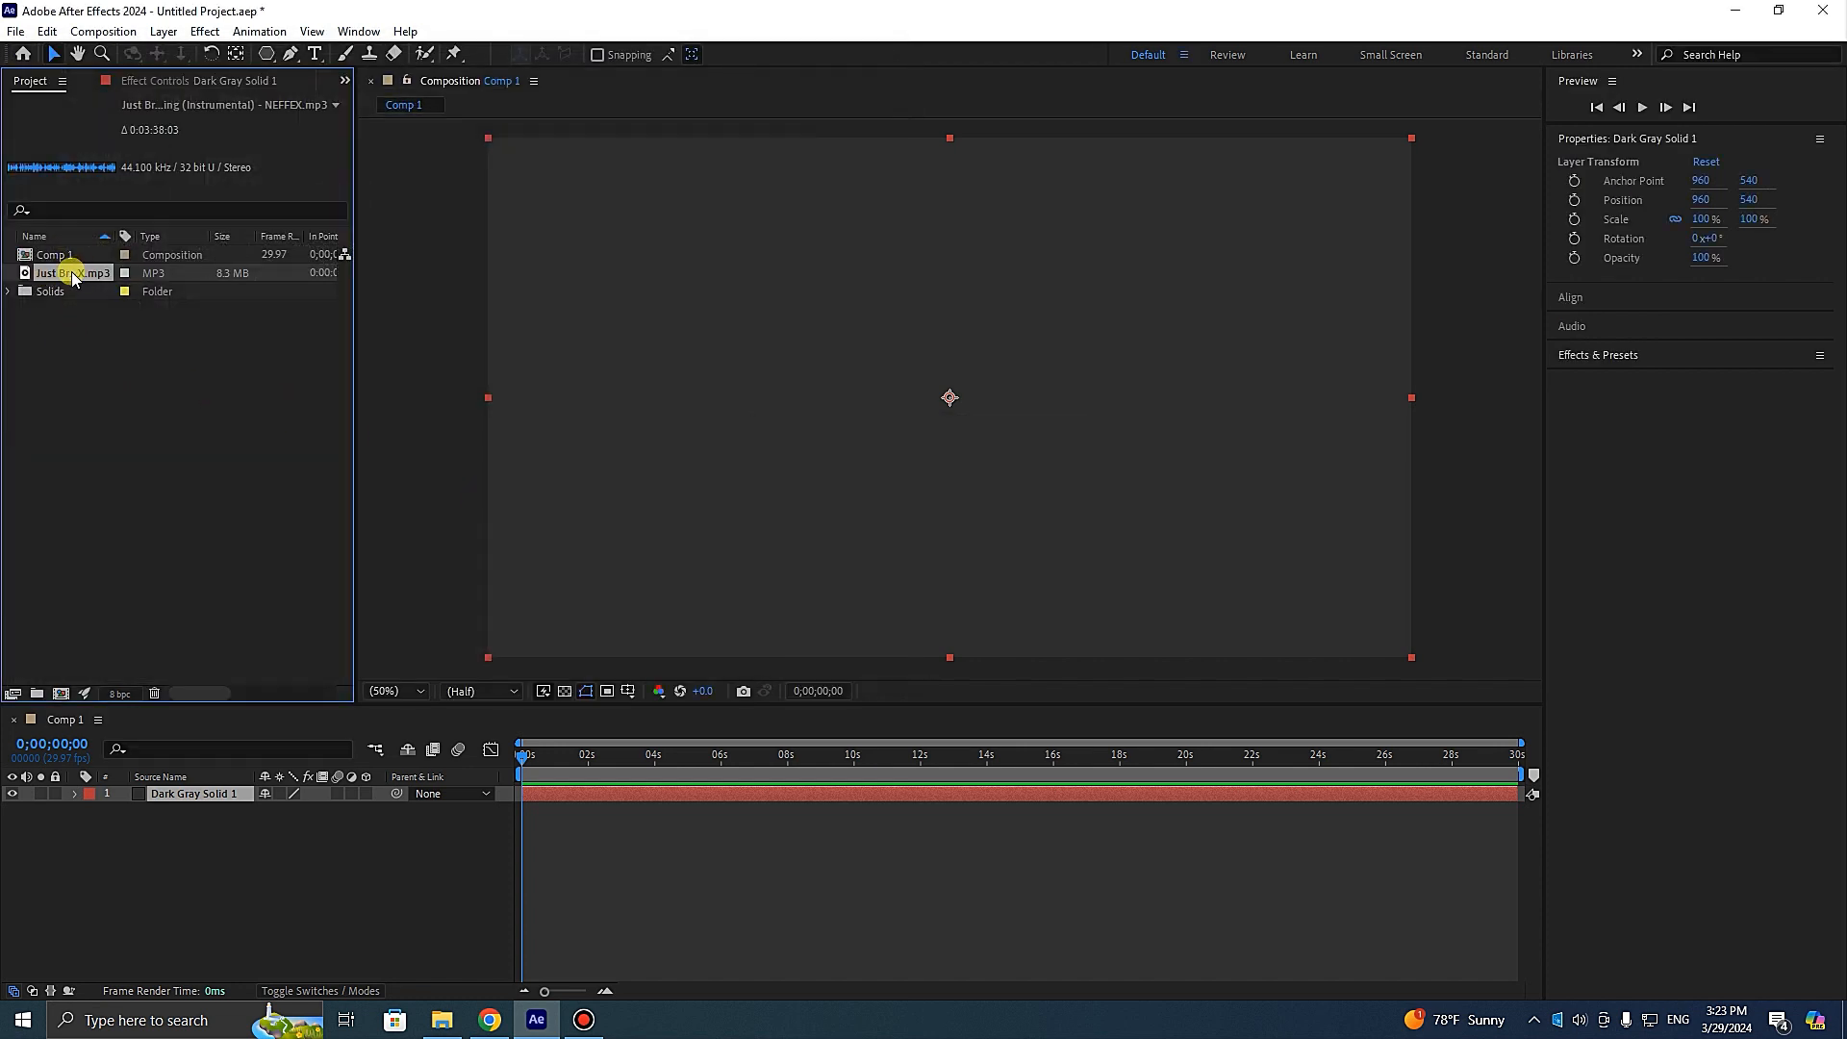
drag(72, 276, 197, 928)
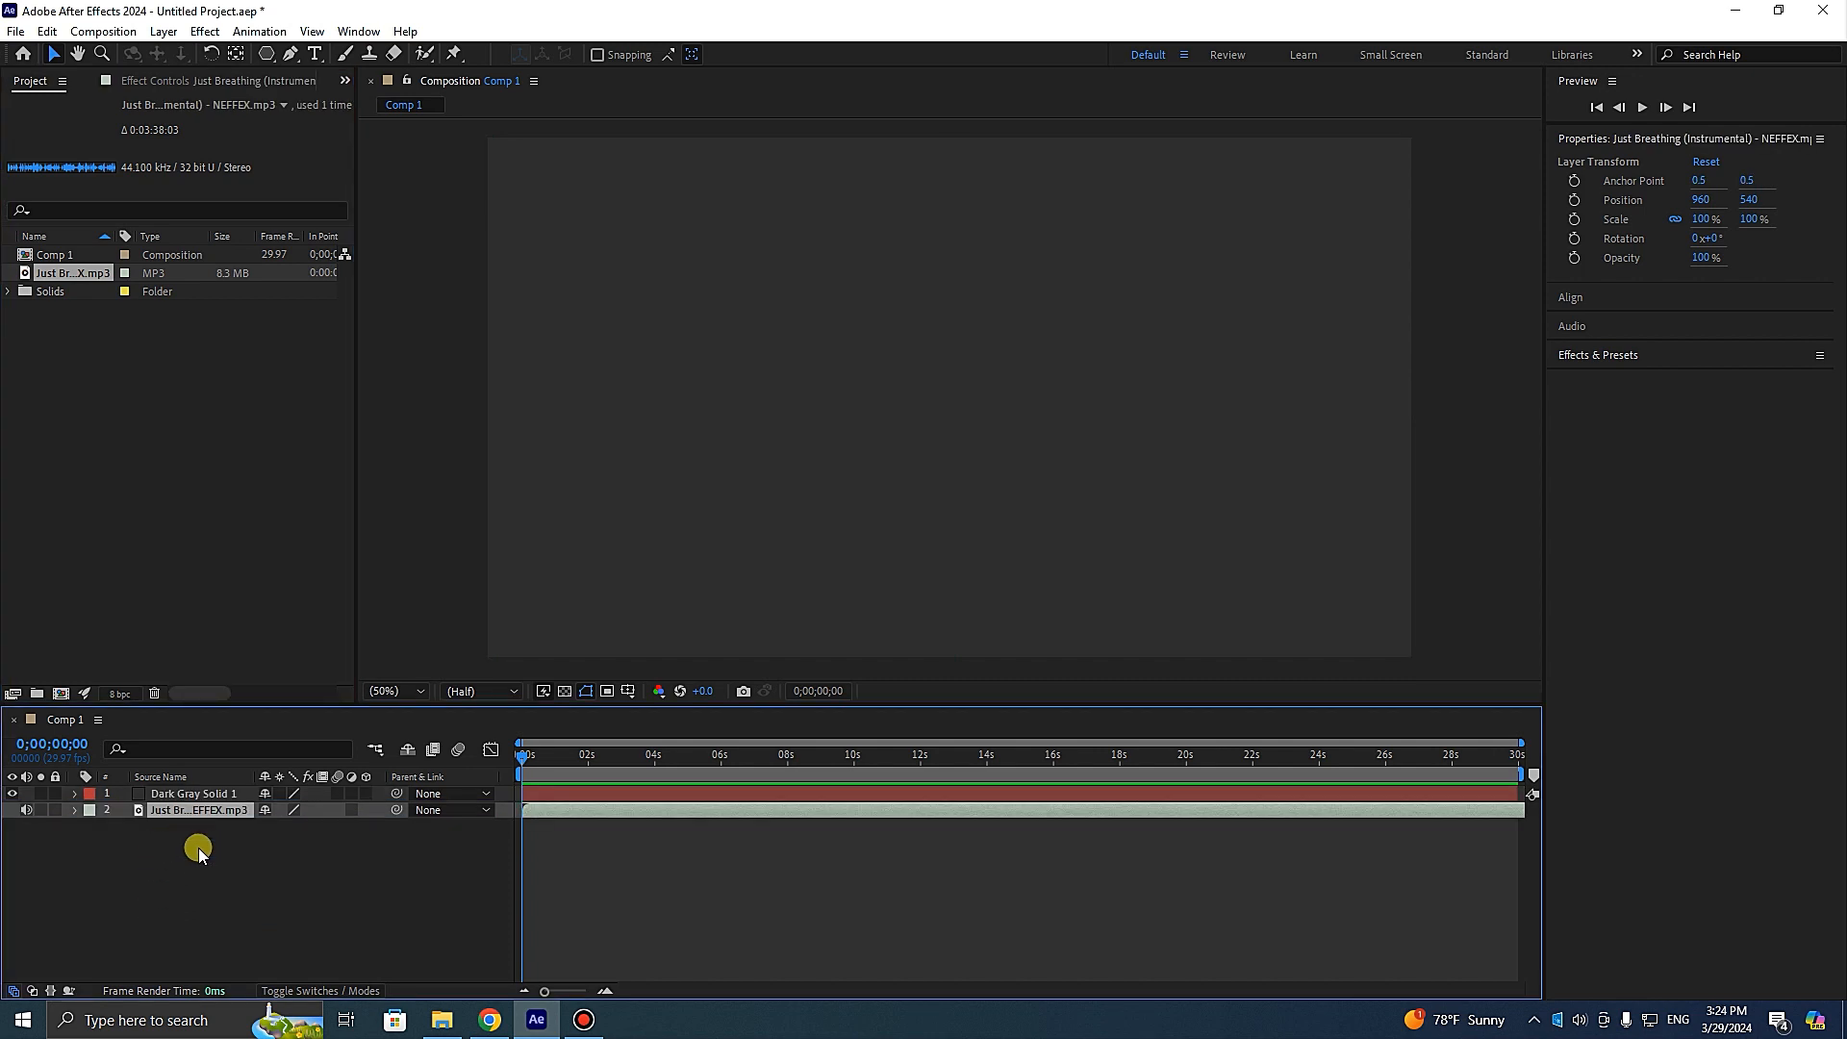
- Find the Audio Spectrum effect by searching for "aud" and apply it to the dark gray solid
click(185, 795)
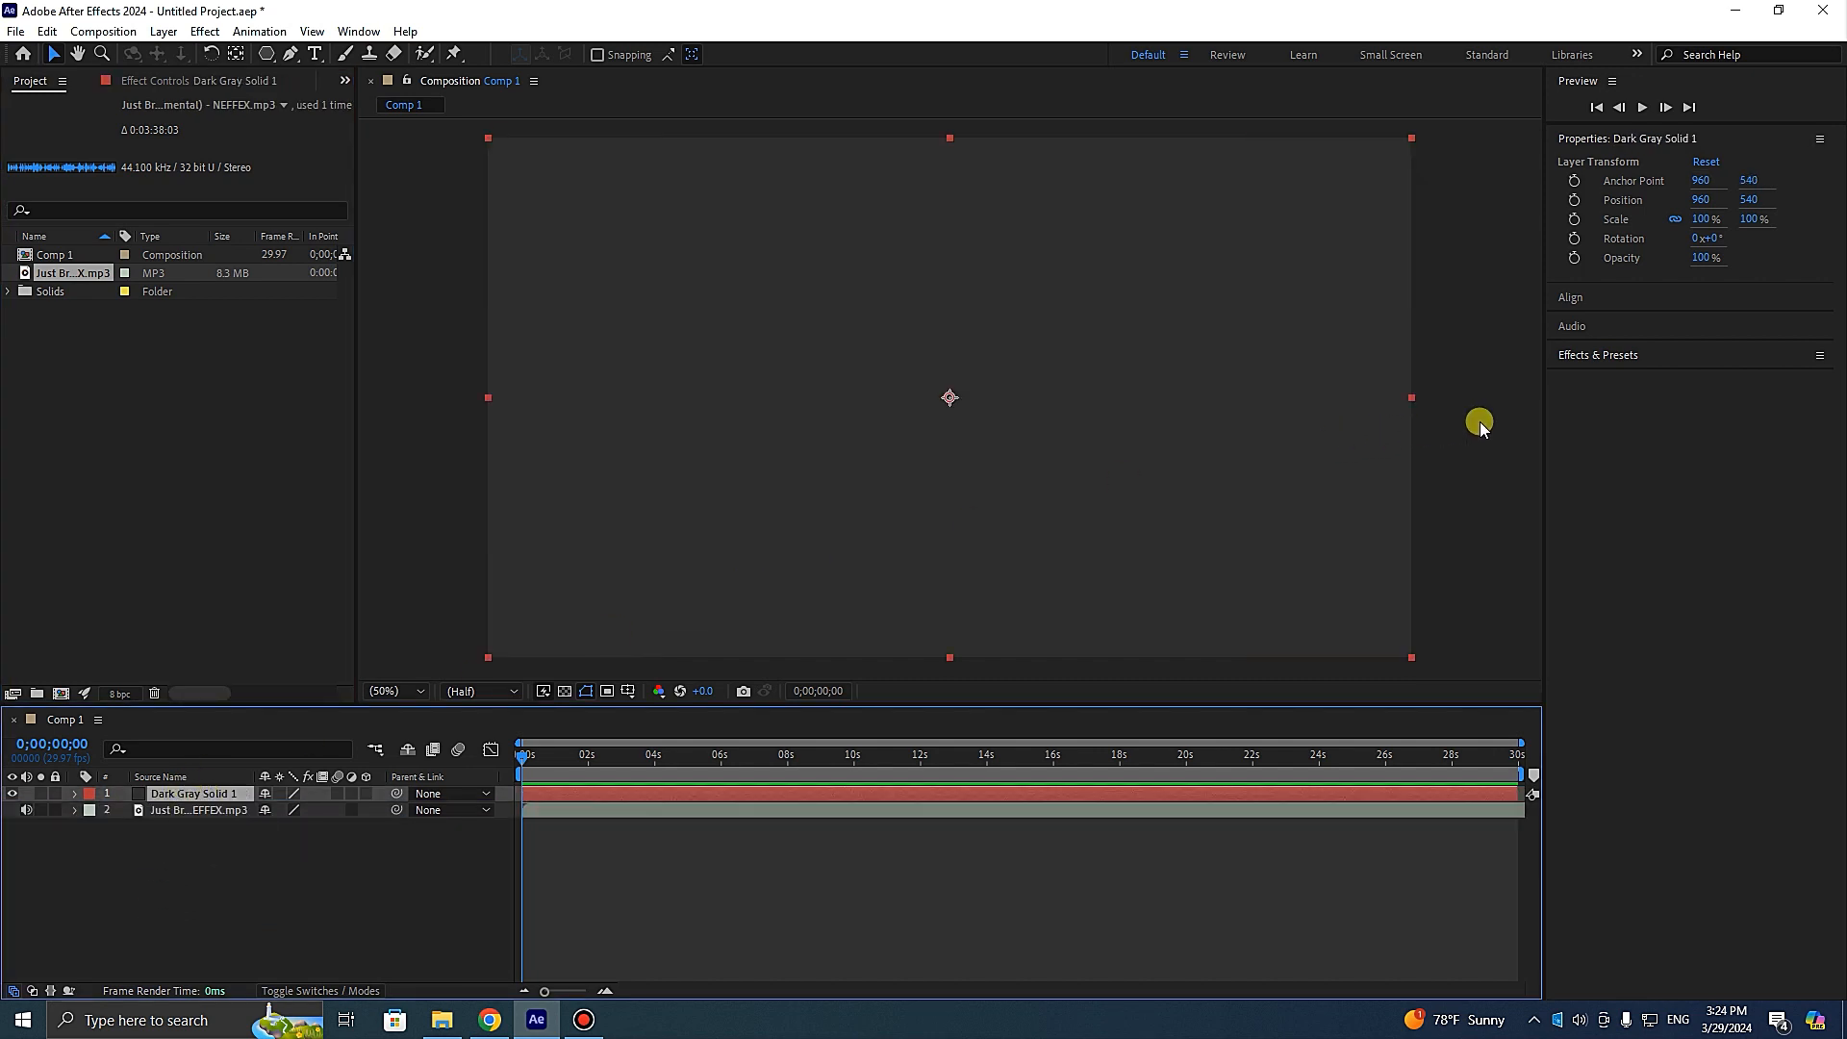
click(1581, 355)
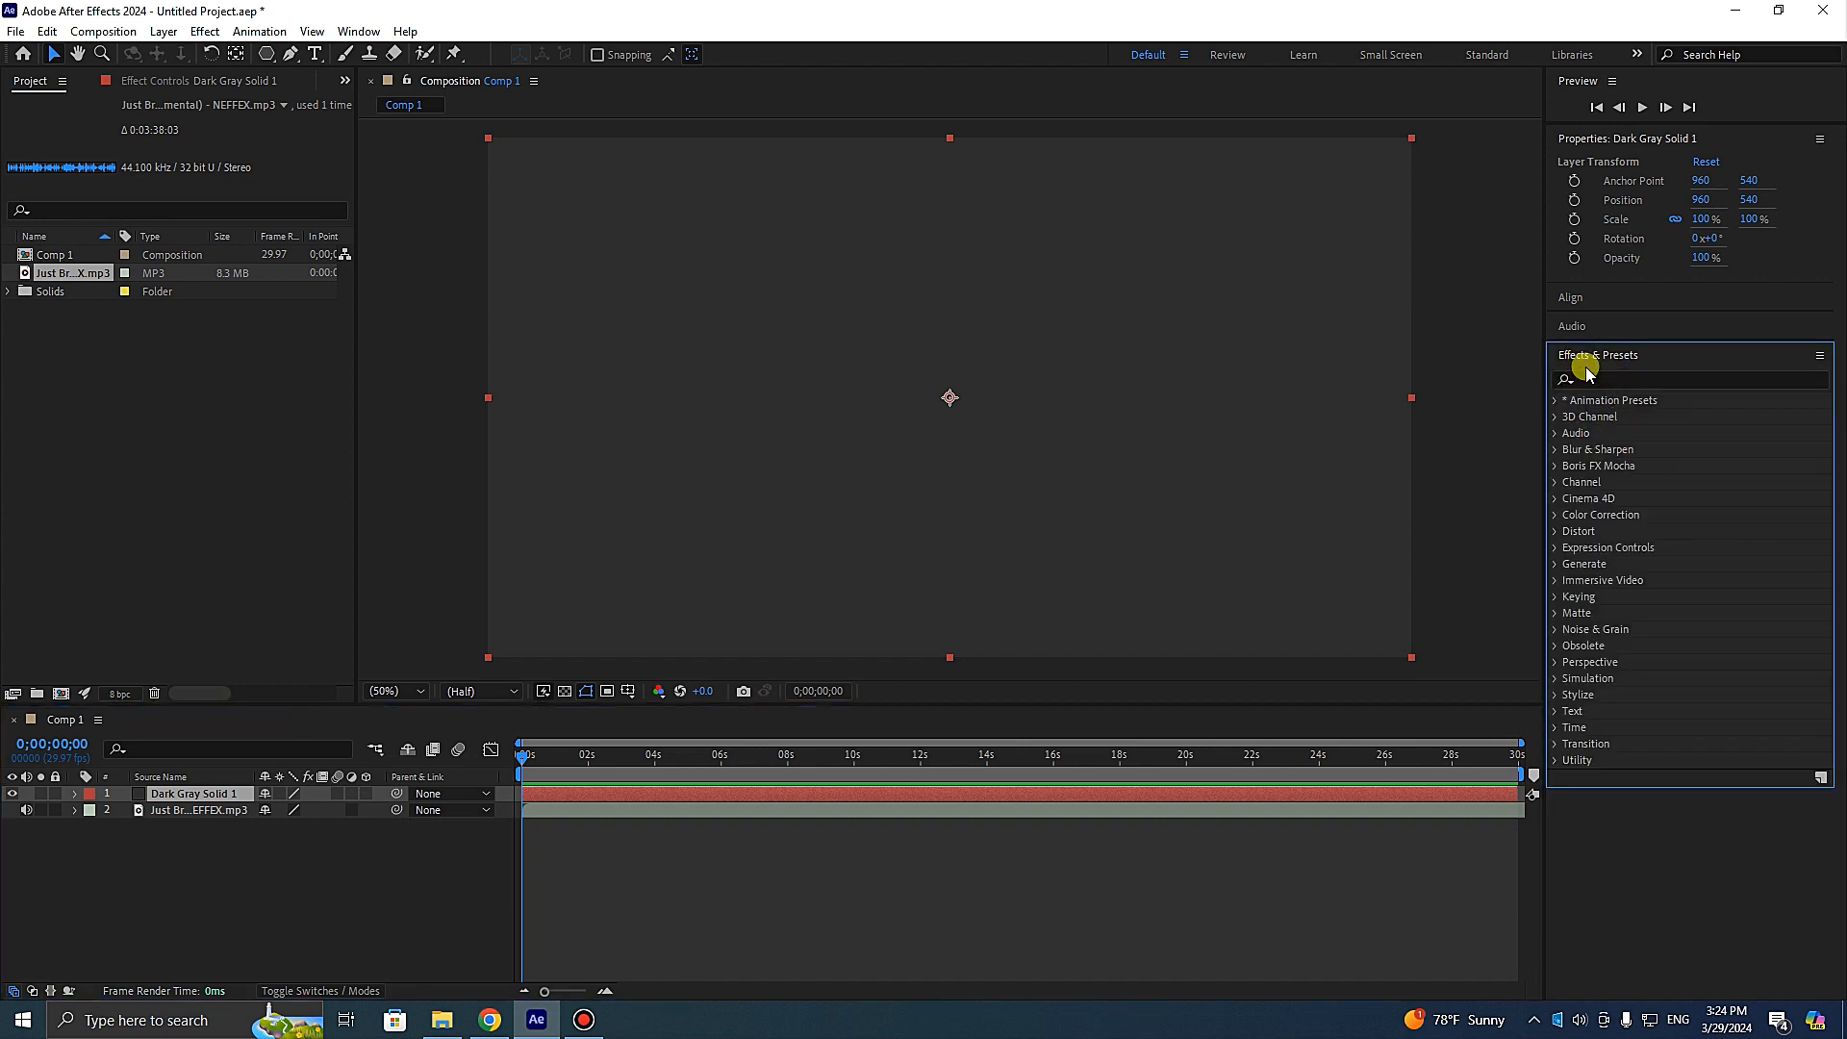
click(356, 31)
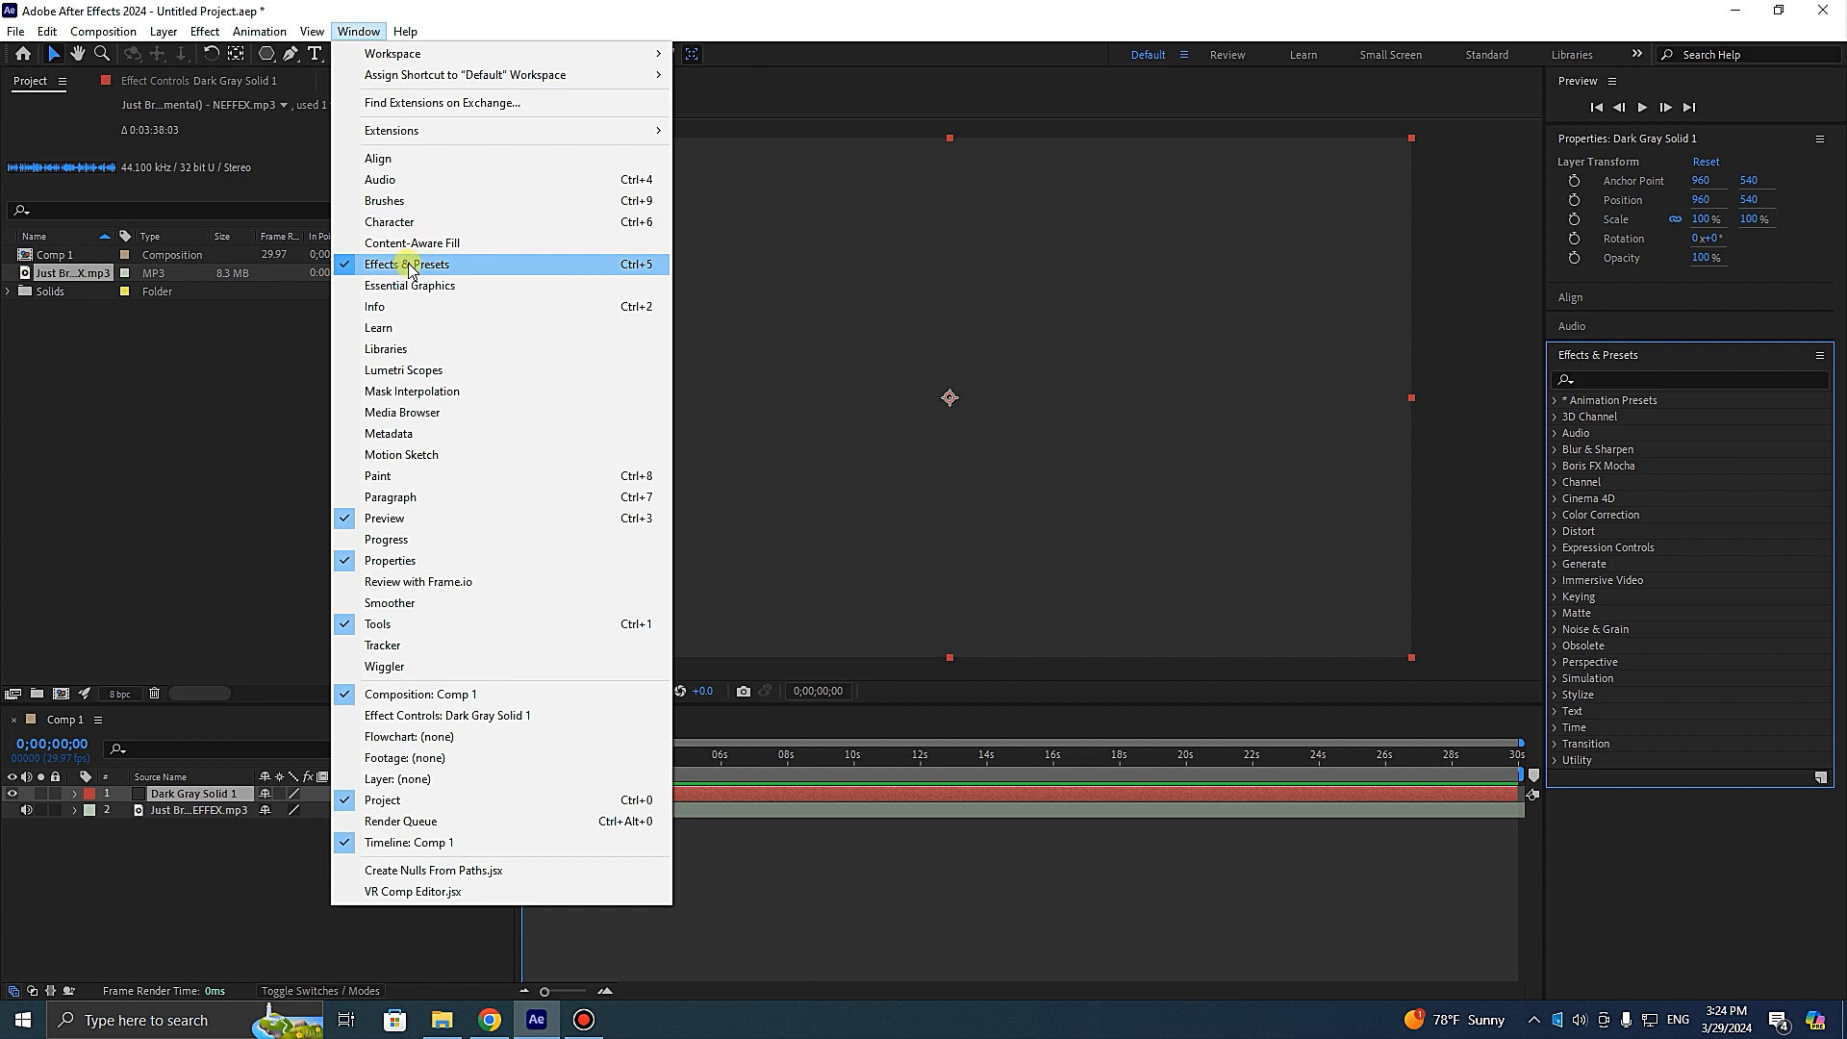
click(363, 35)
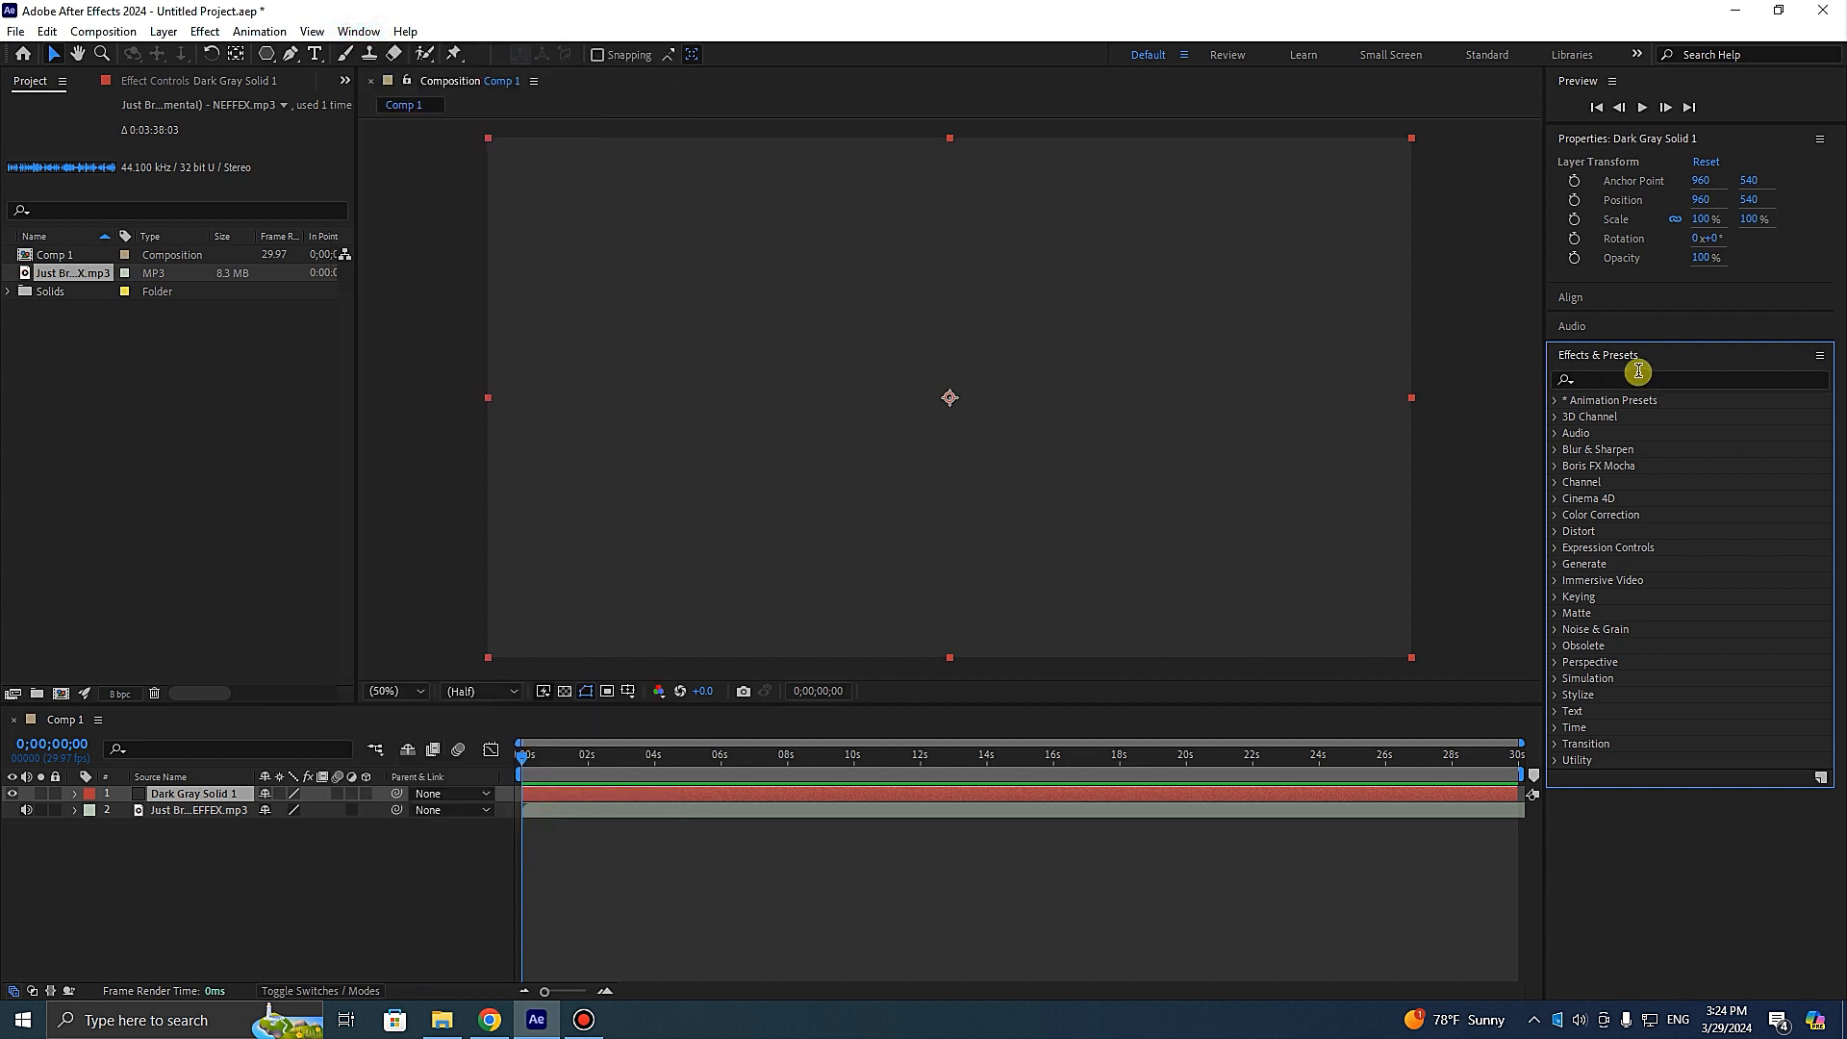
click(1628, 376)
text(aud)
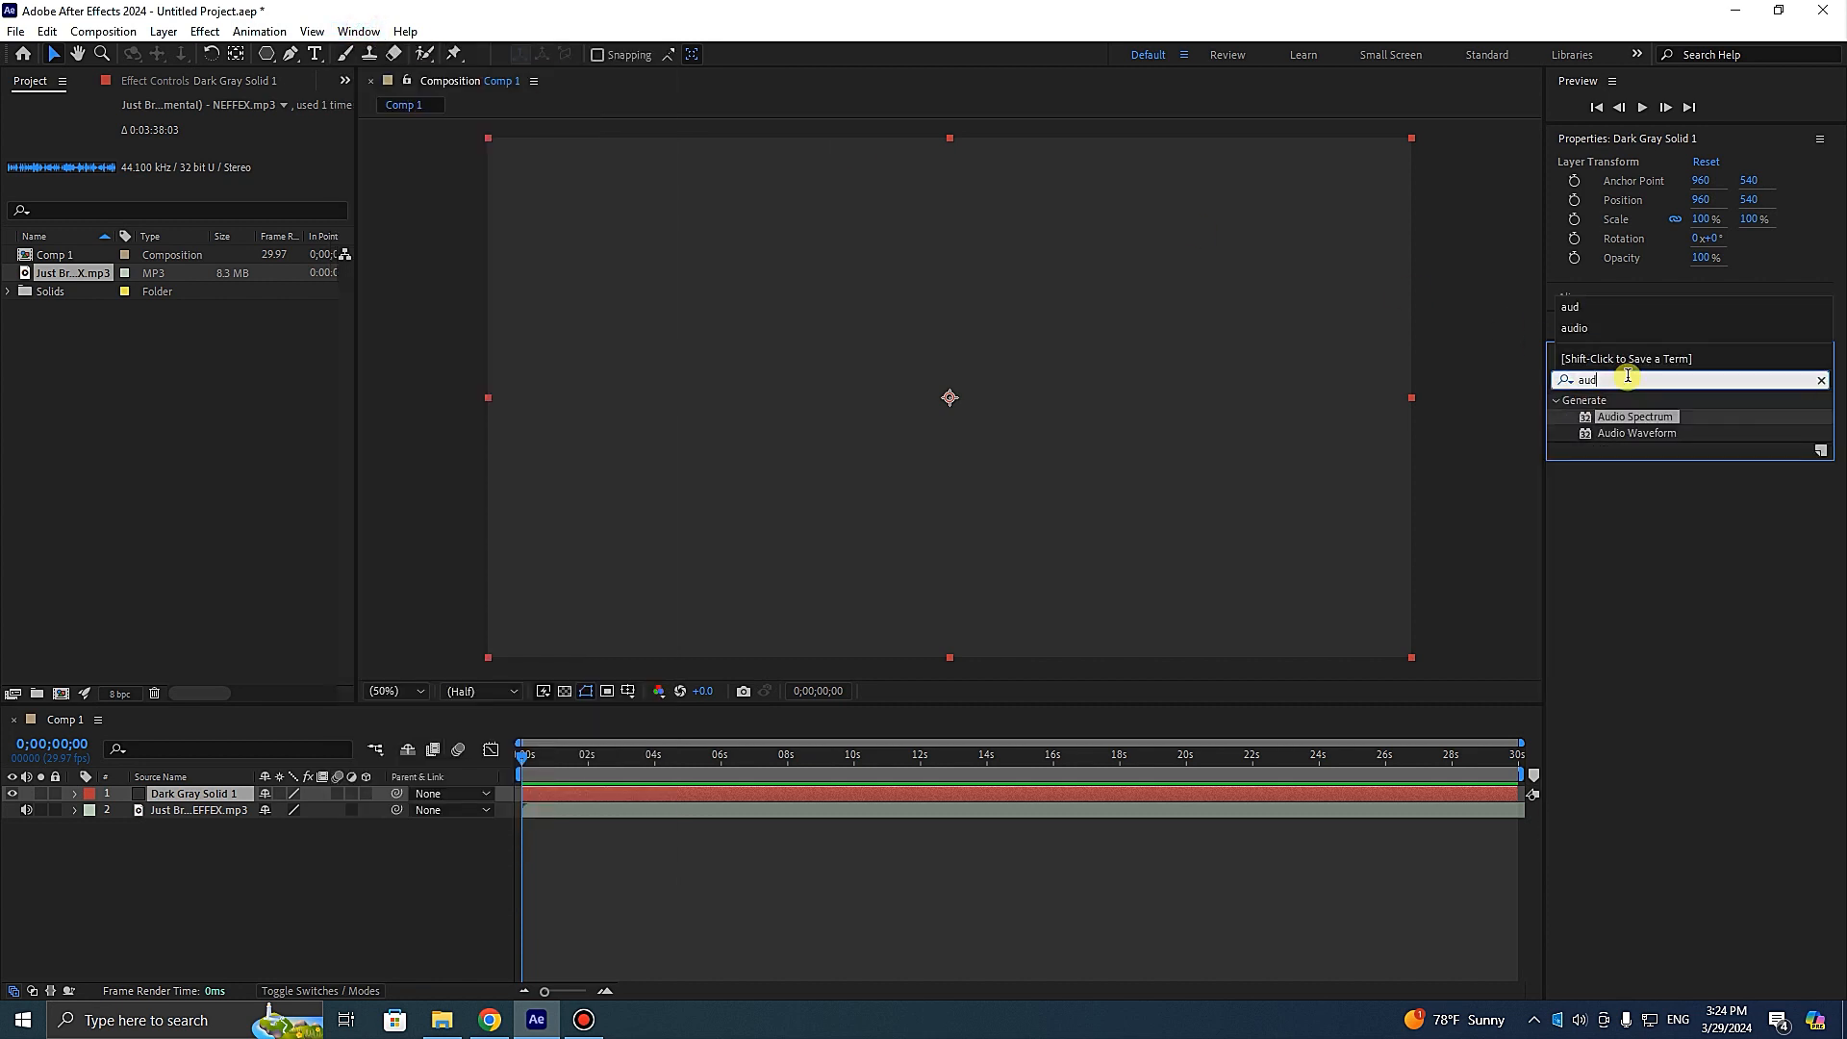
click(1652, 416)
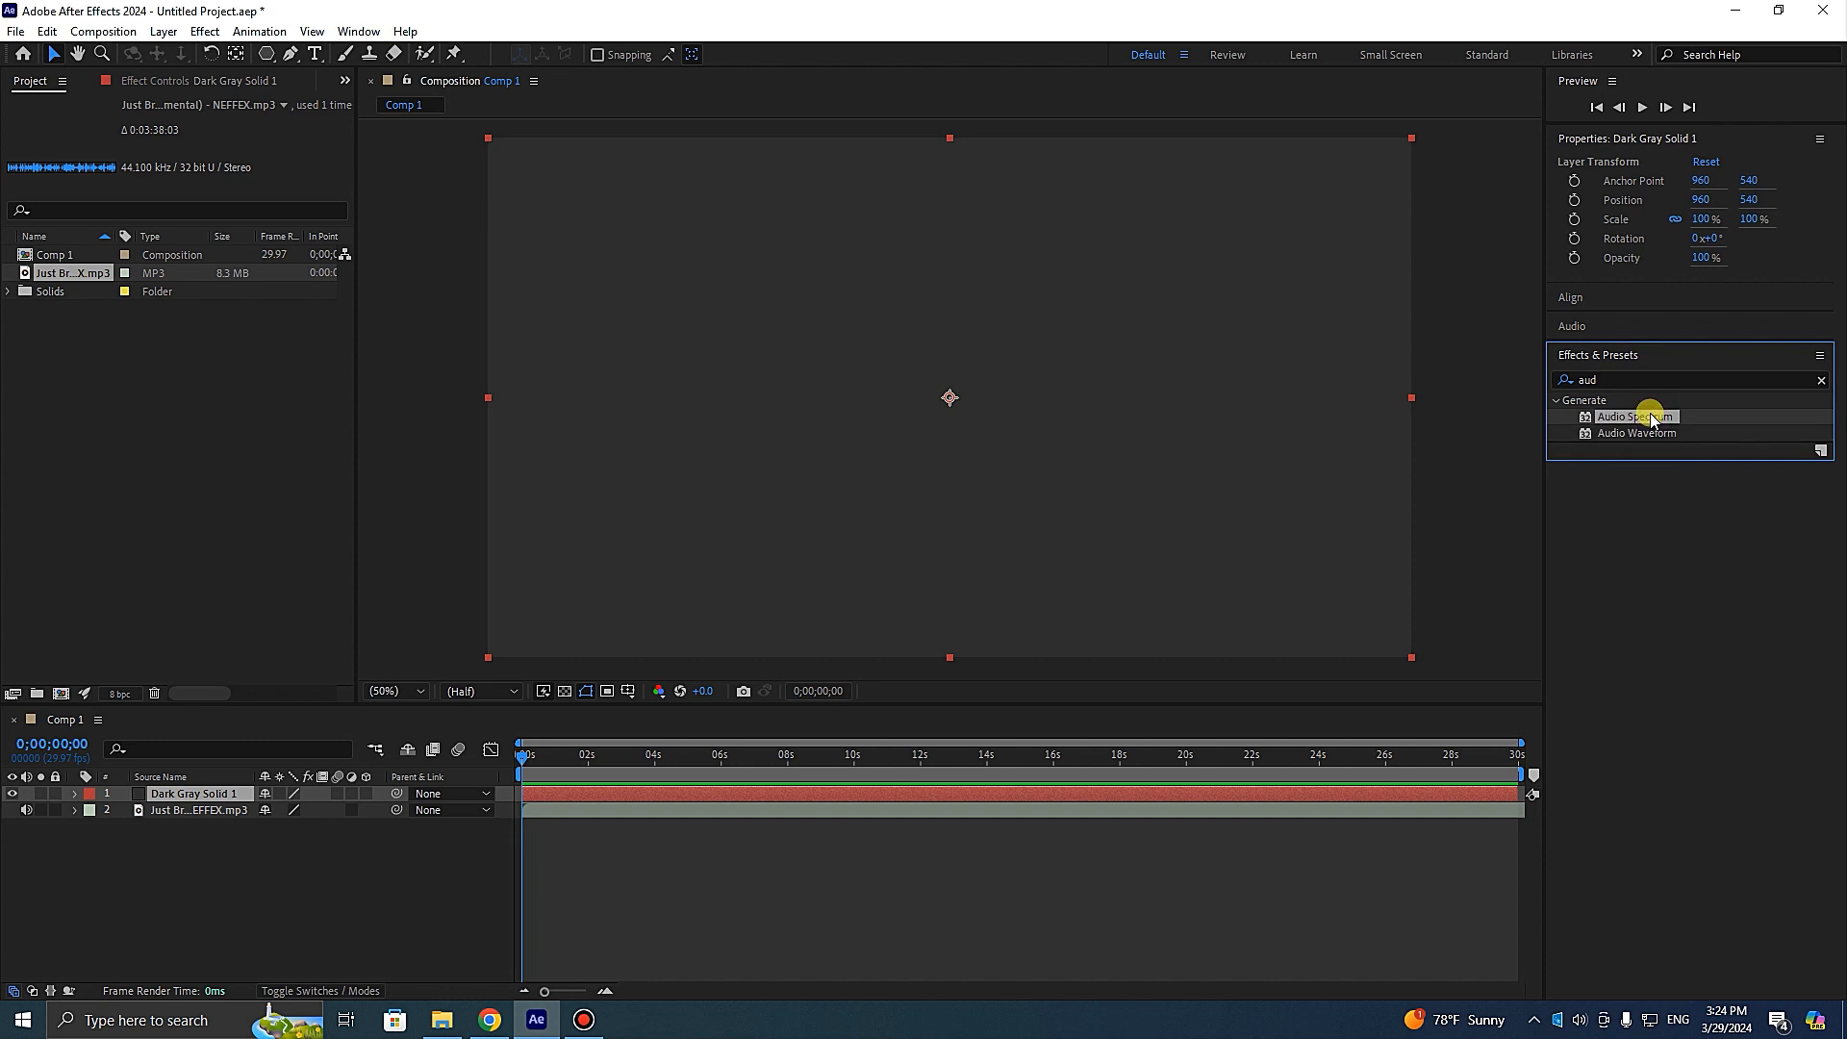
drag(1652, 419, 887, 388)
drag(953, 440, 953, 441)
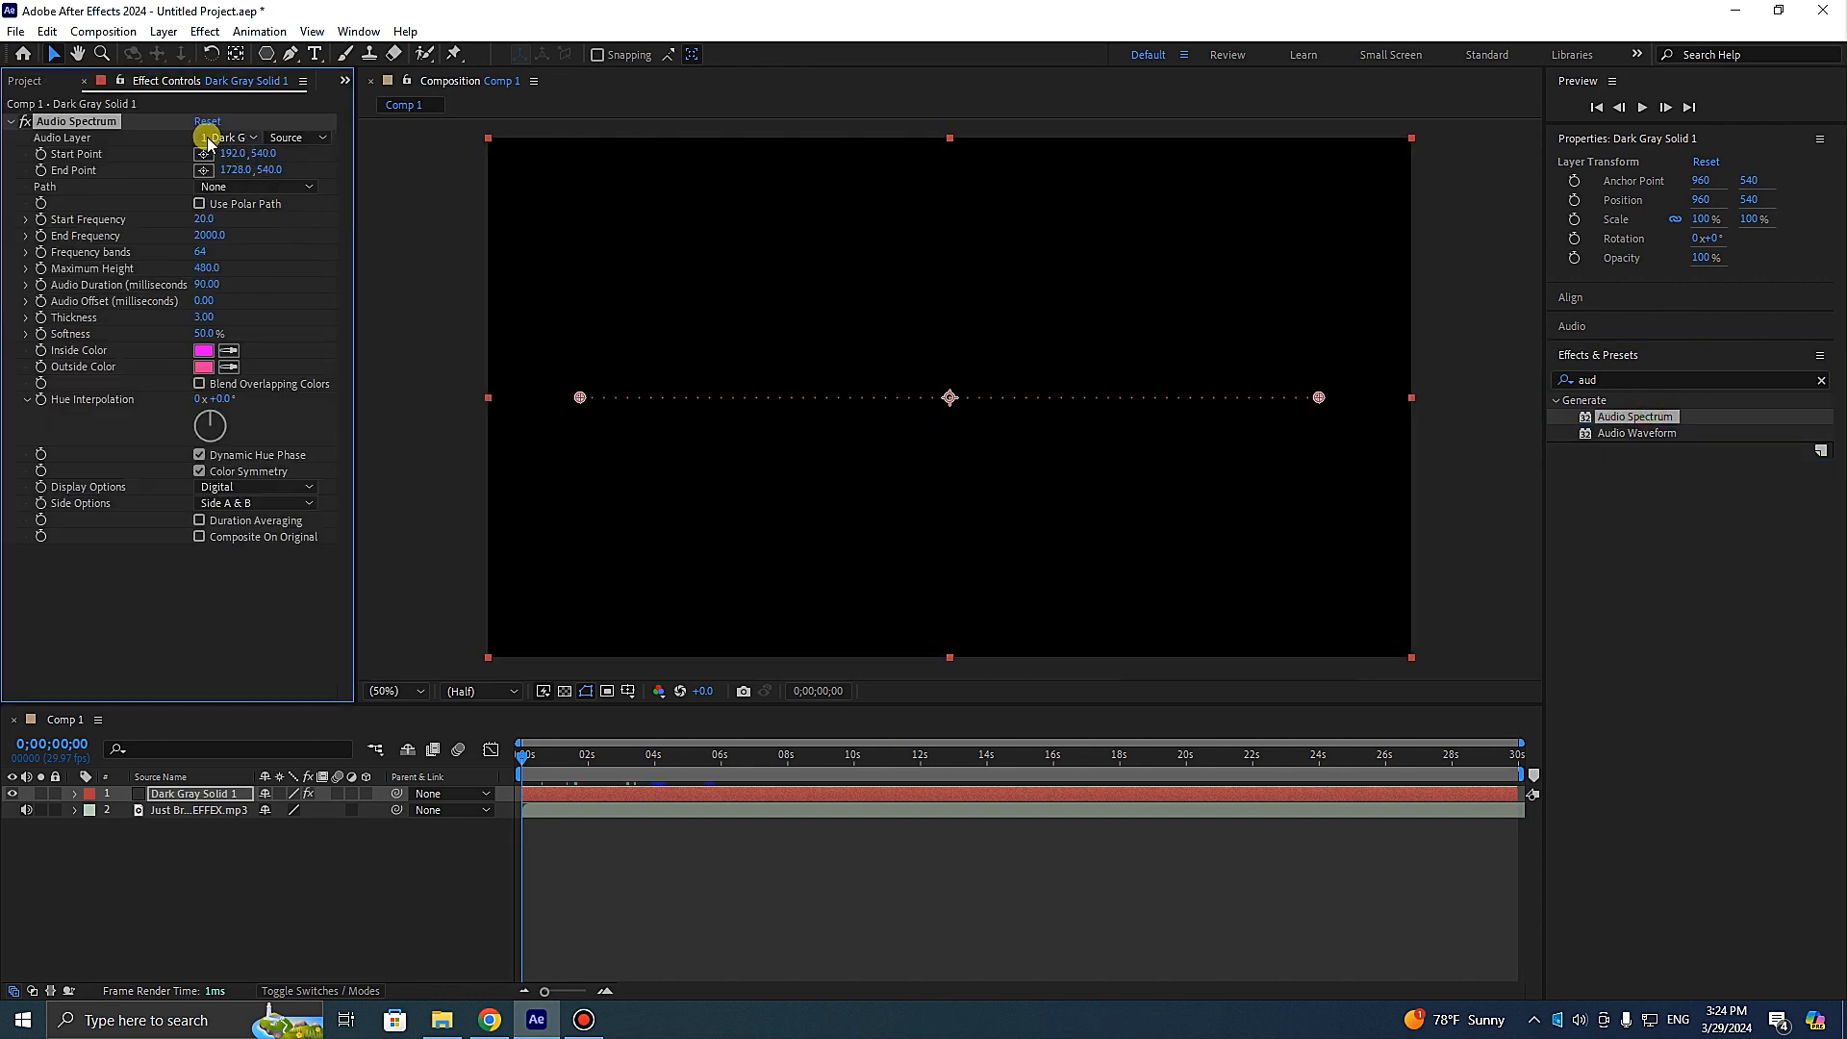
- Set the Audio Spectrum's audio layer to the Just Breathing MP3 and preview it at about 0;00;04;27
click(240, 139)
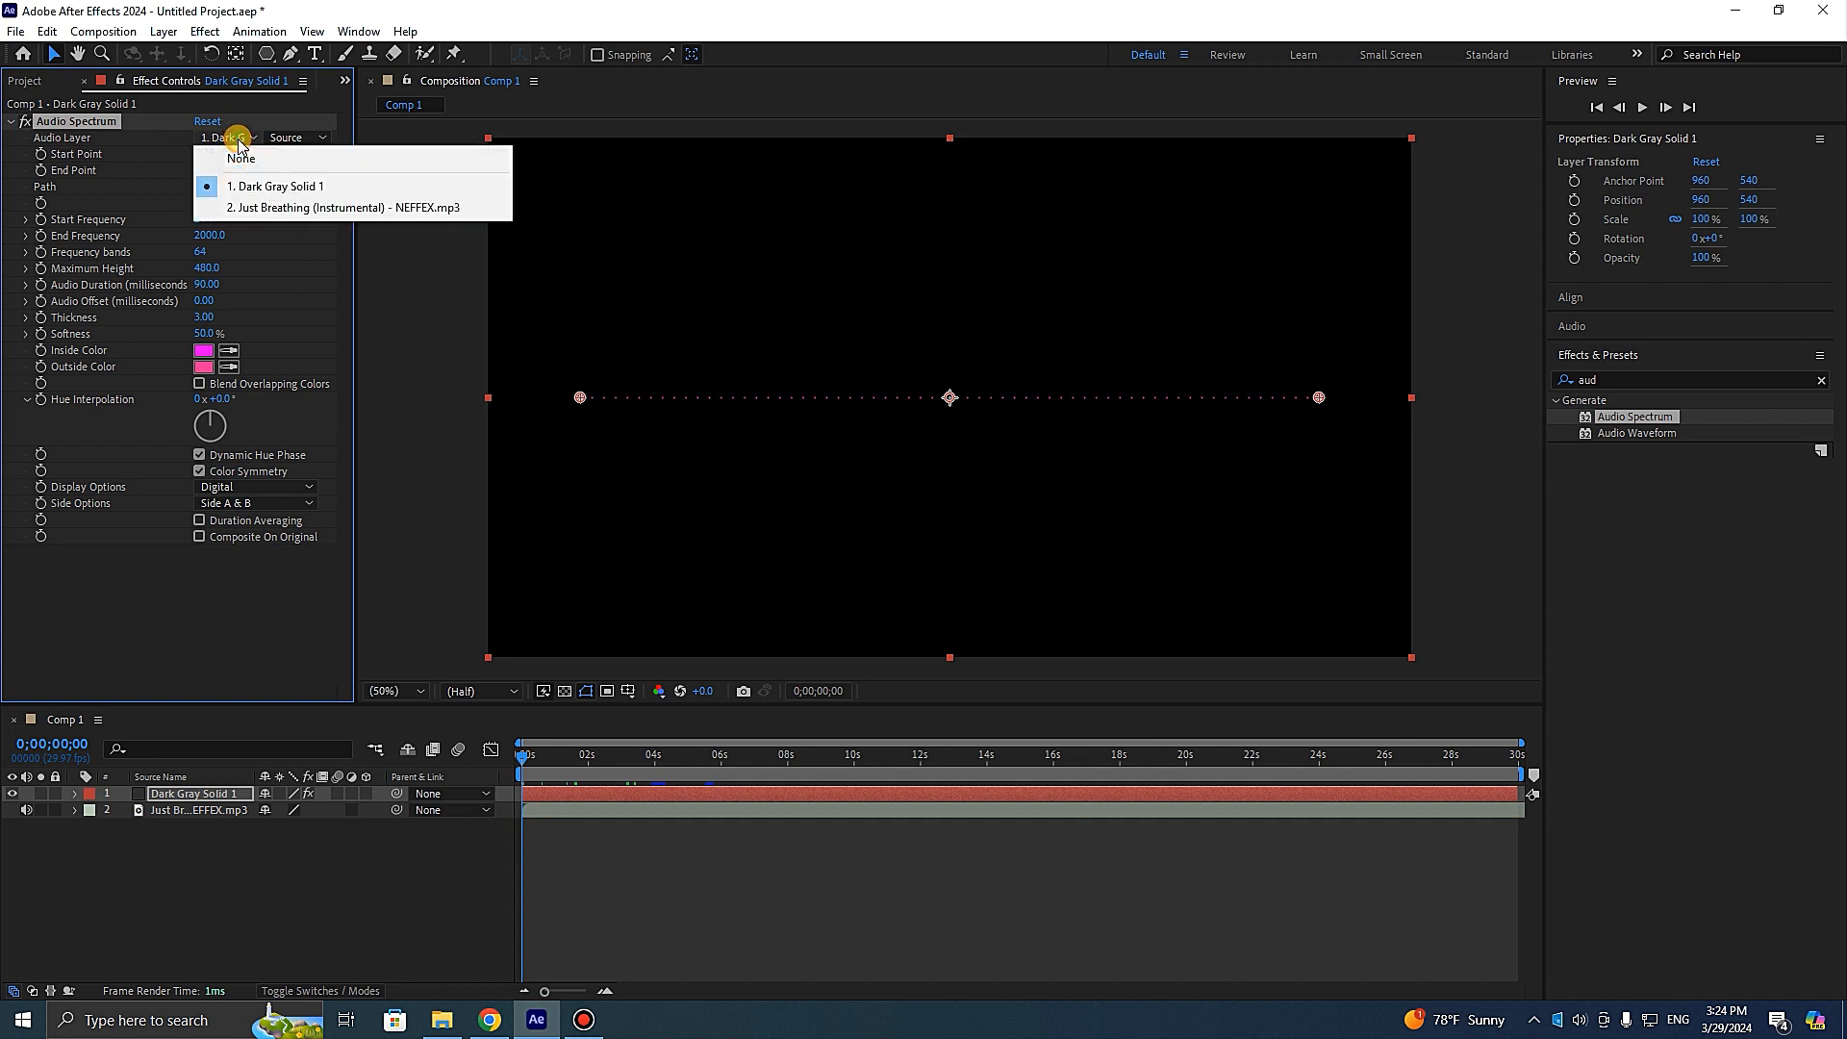
click(308, 210)
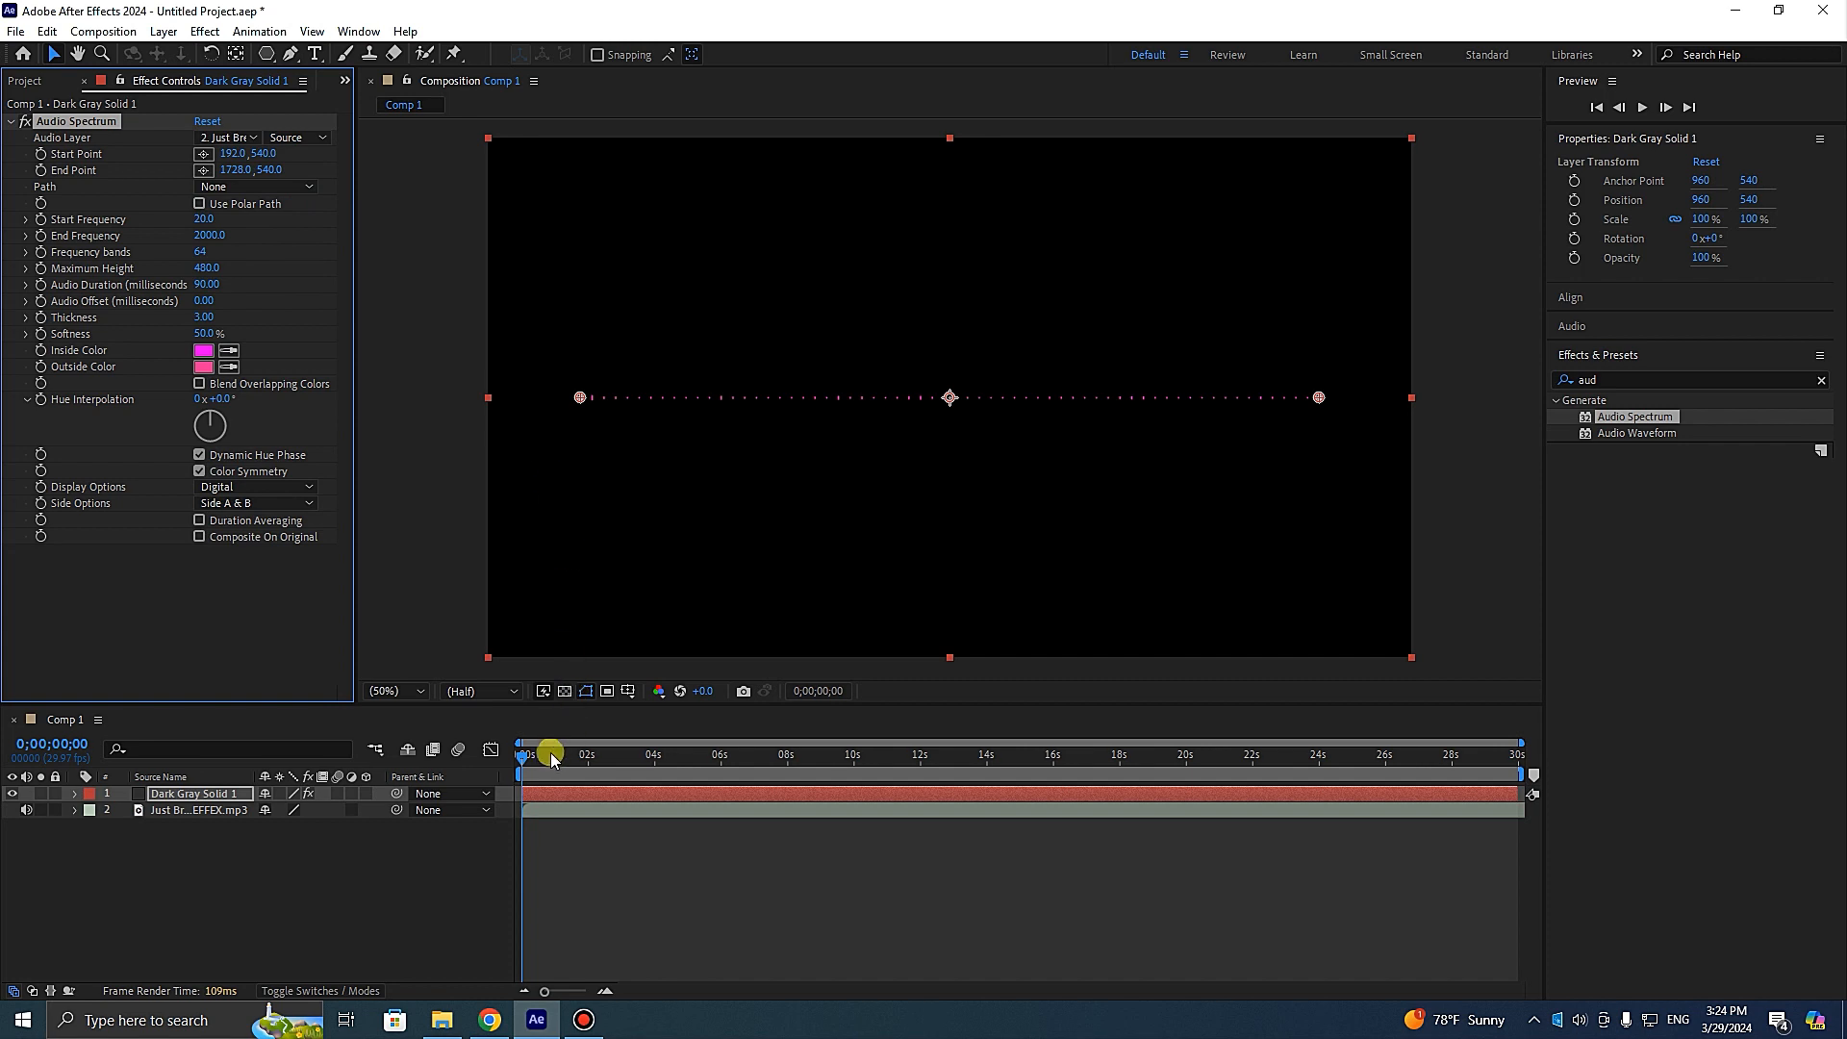
drag(548, 760, 684, 758)
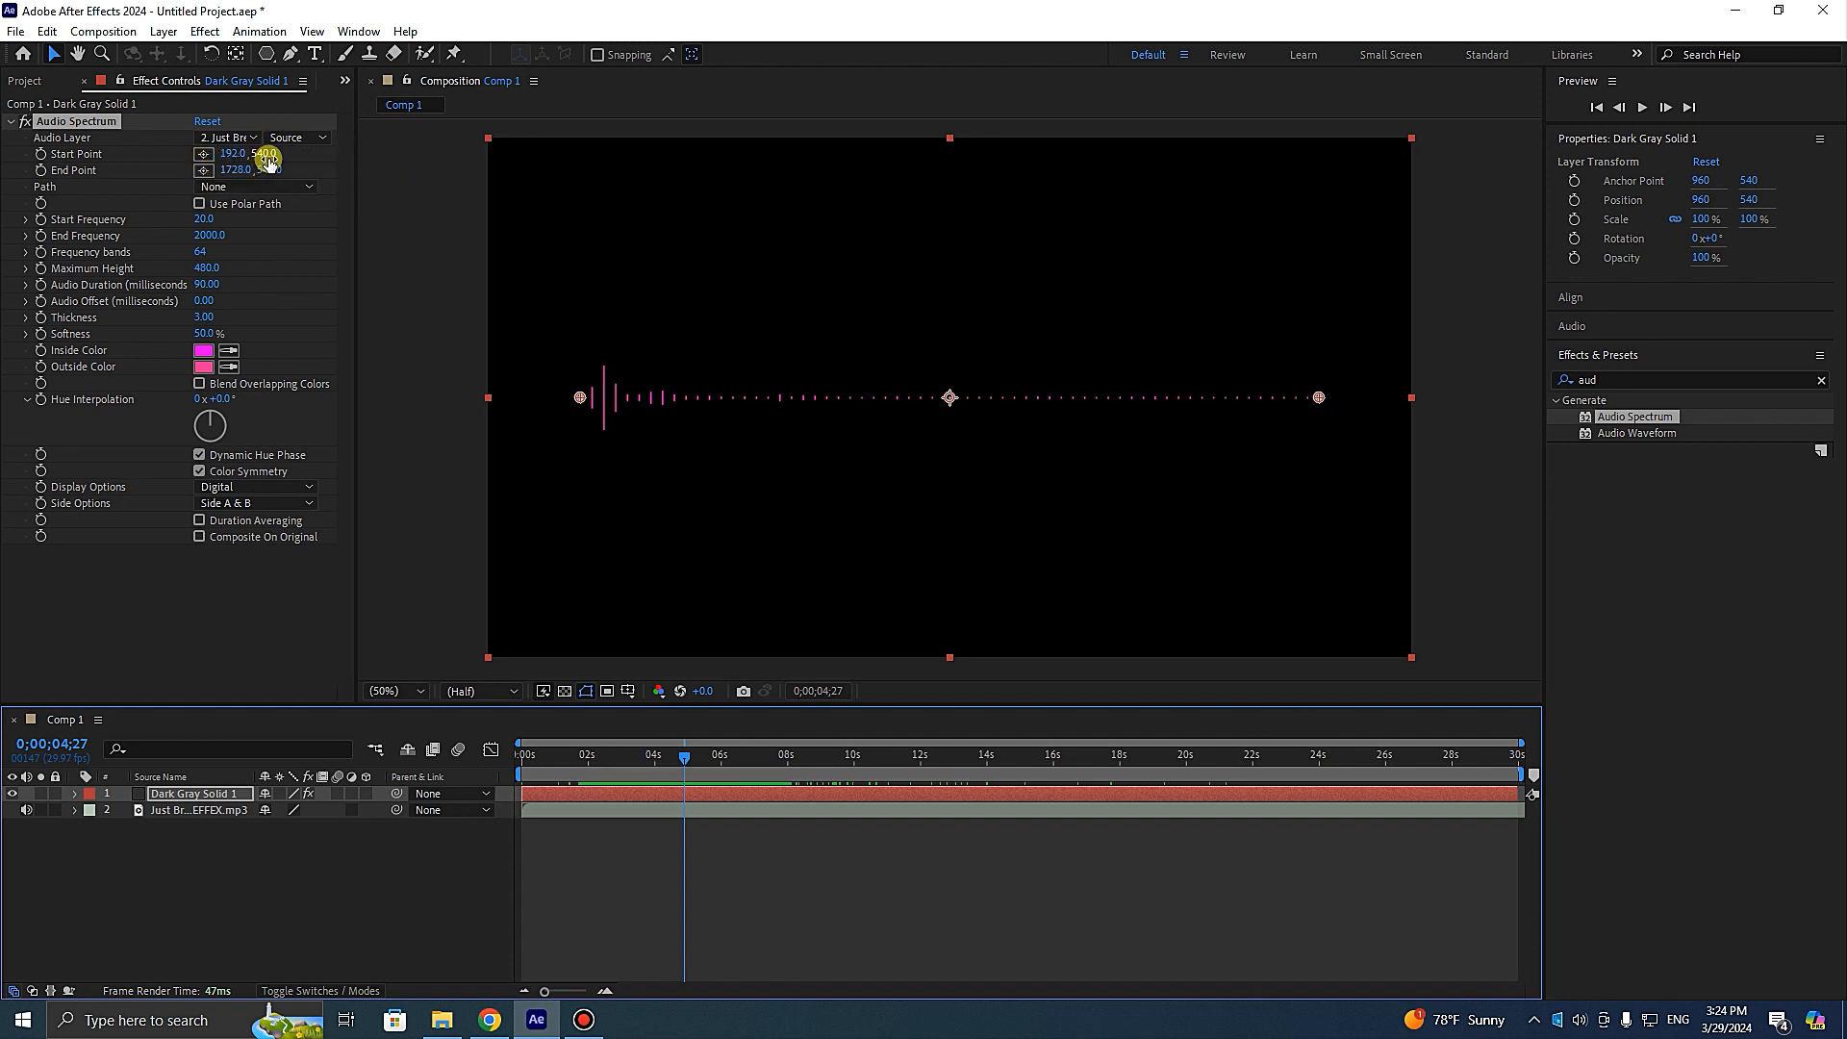
- Lower the spectrum line by setting the Y values of its start point and end point to 870
drag(264, 153, 540, 199)
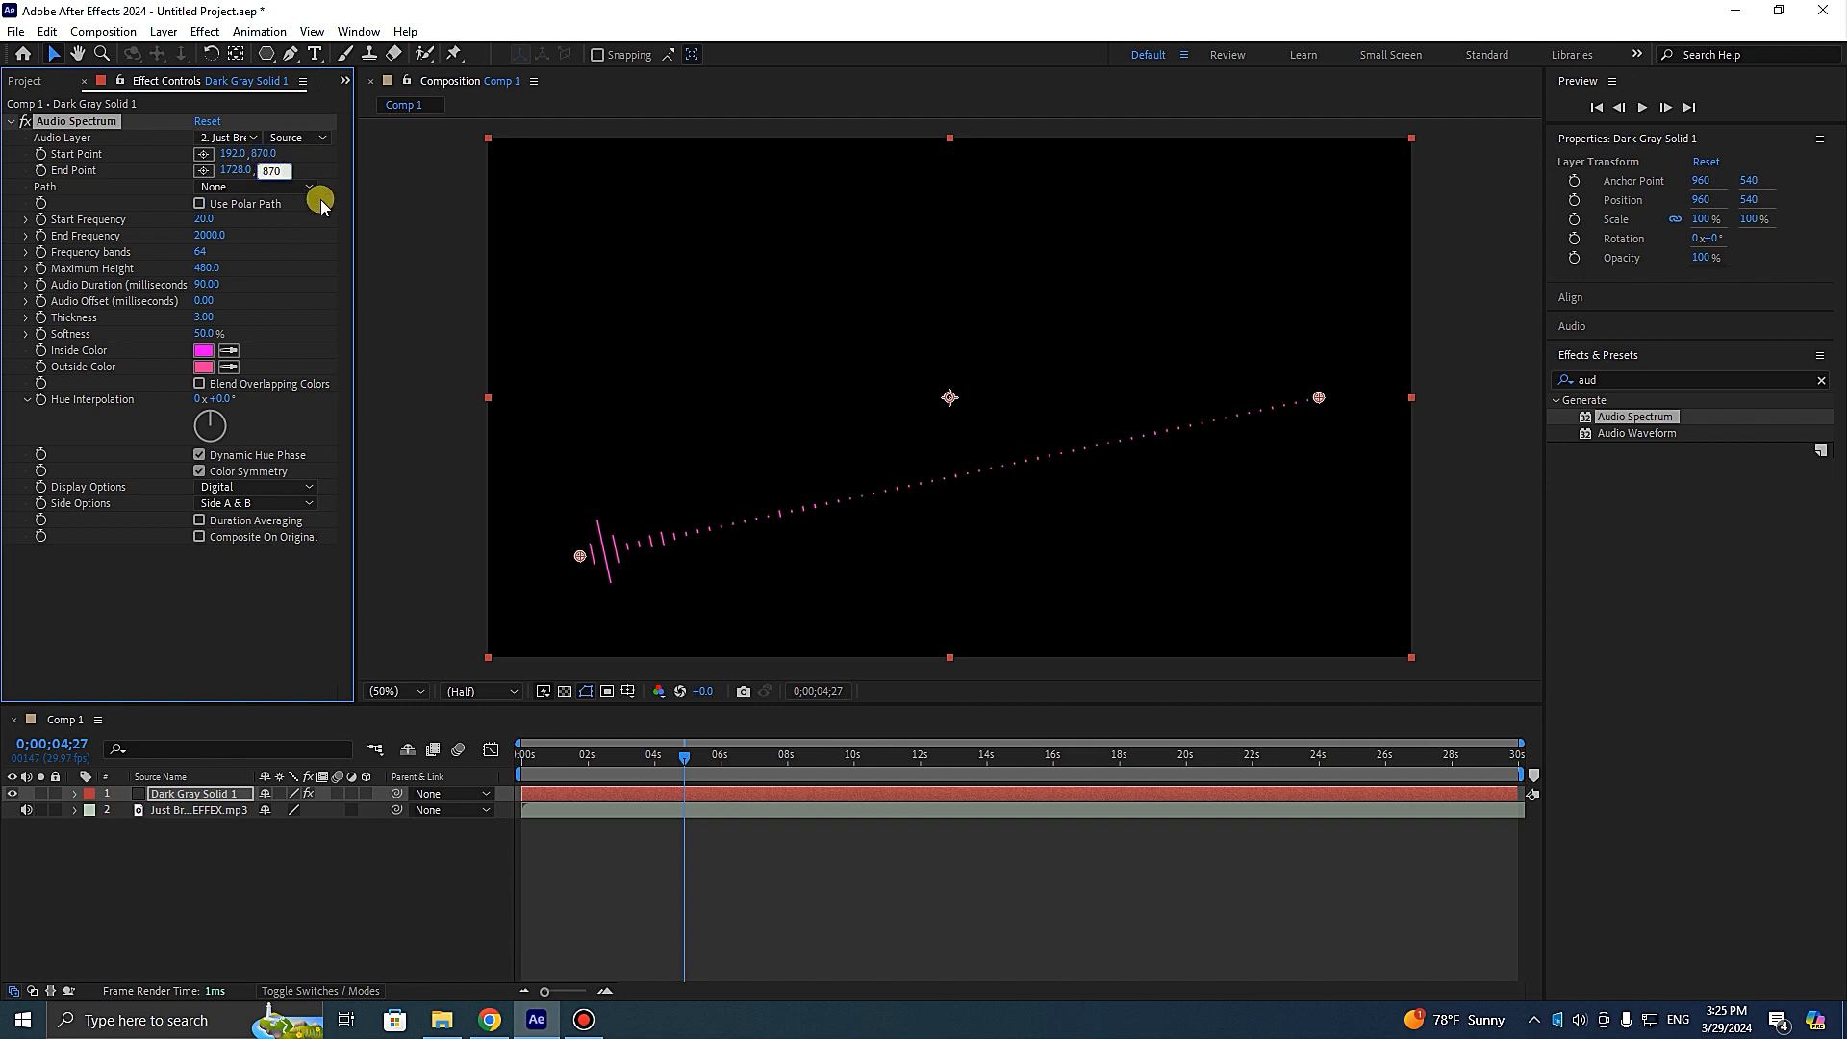
click(329, 159)
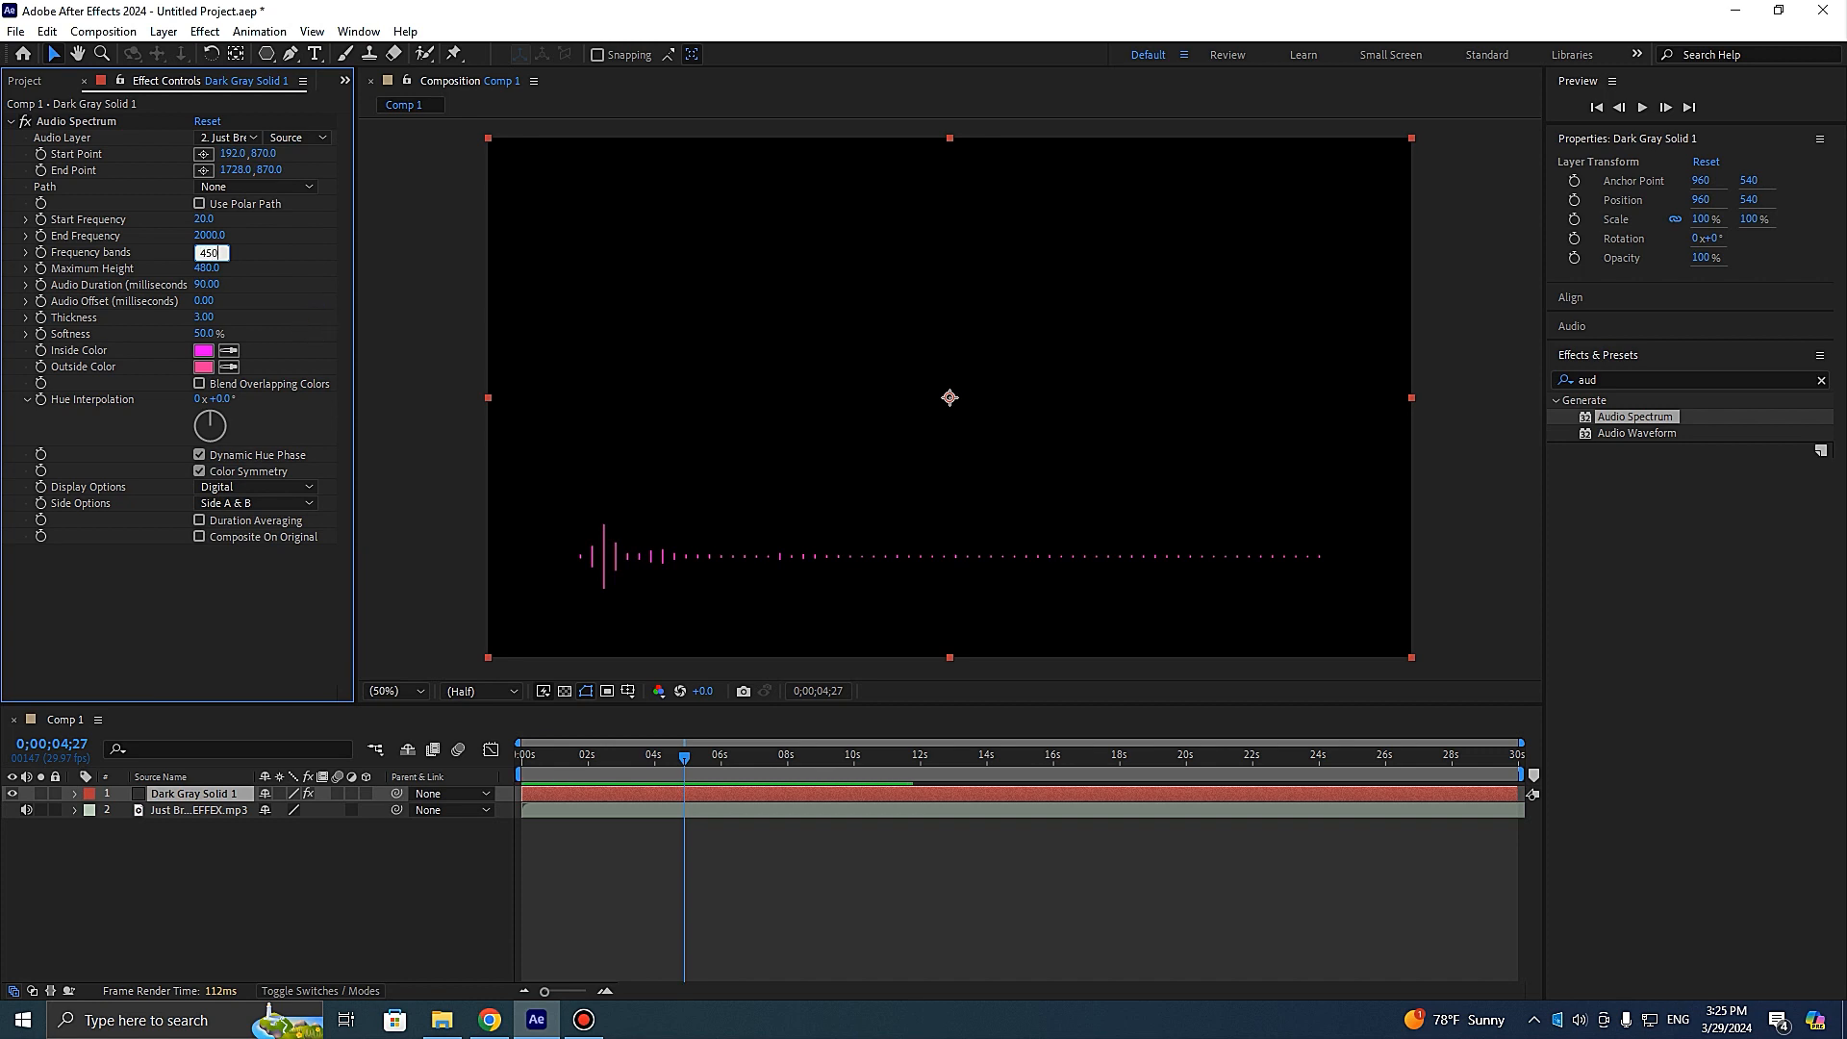
- Set the spectrum's frequency bands to 450 and raise its maximum height to 1050
click(110, 256)
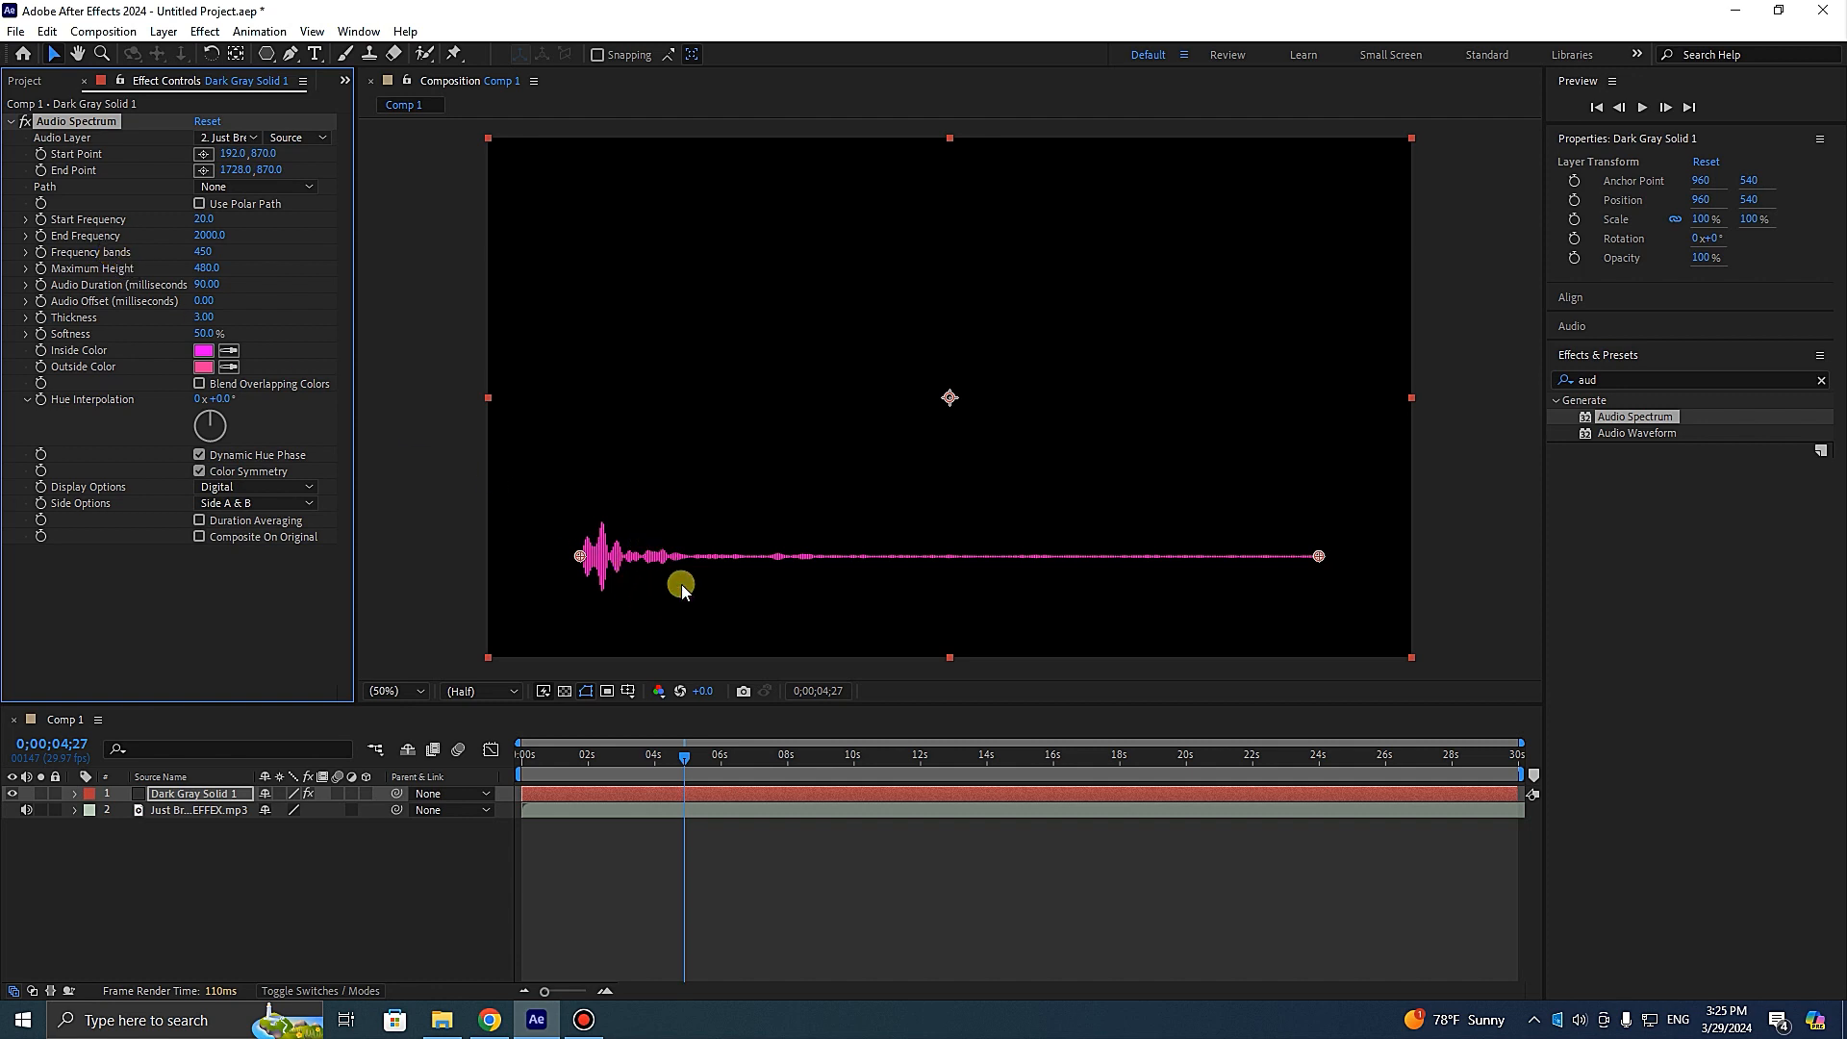
mouse_move(695, 752)
mouse_down()
mouse_move(1059, 763)
mouse_move(621, 760)
mouse_move(662, 756)
mouse_up()
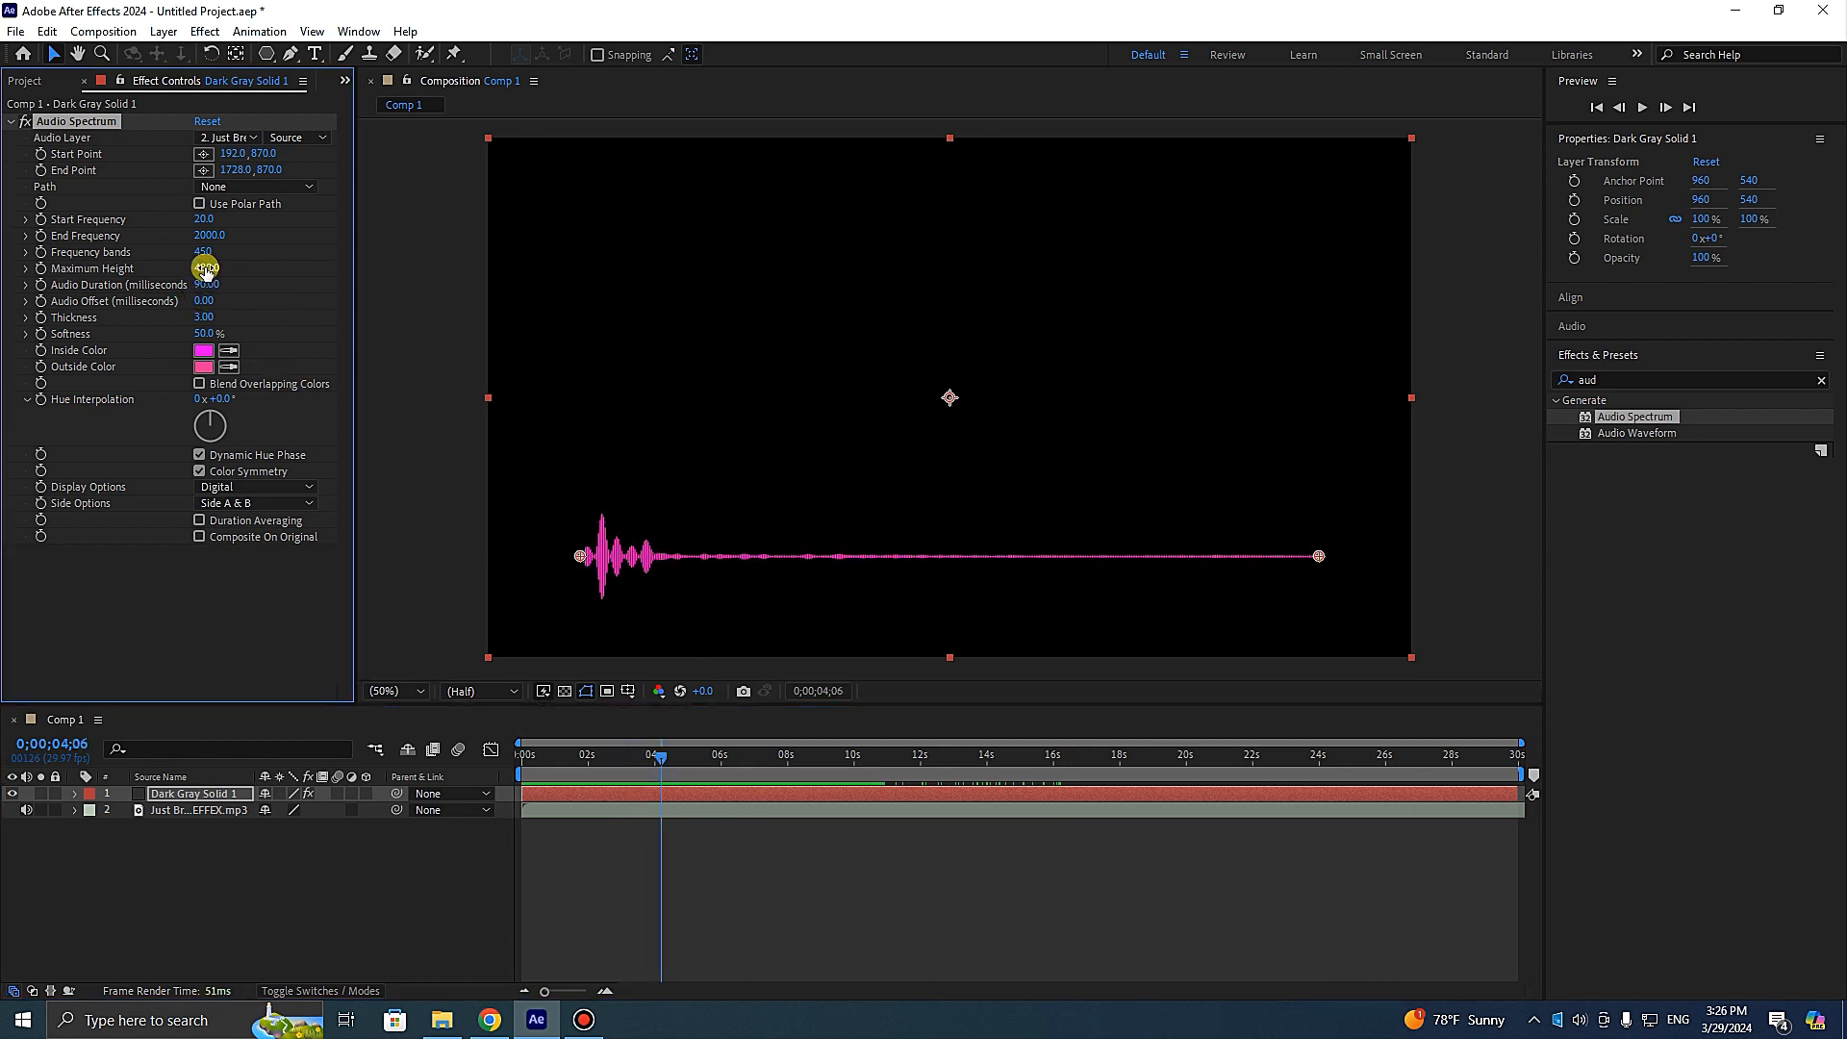
drag(207, 269, 291, 278)
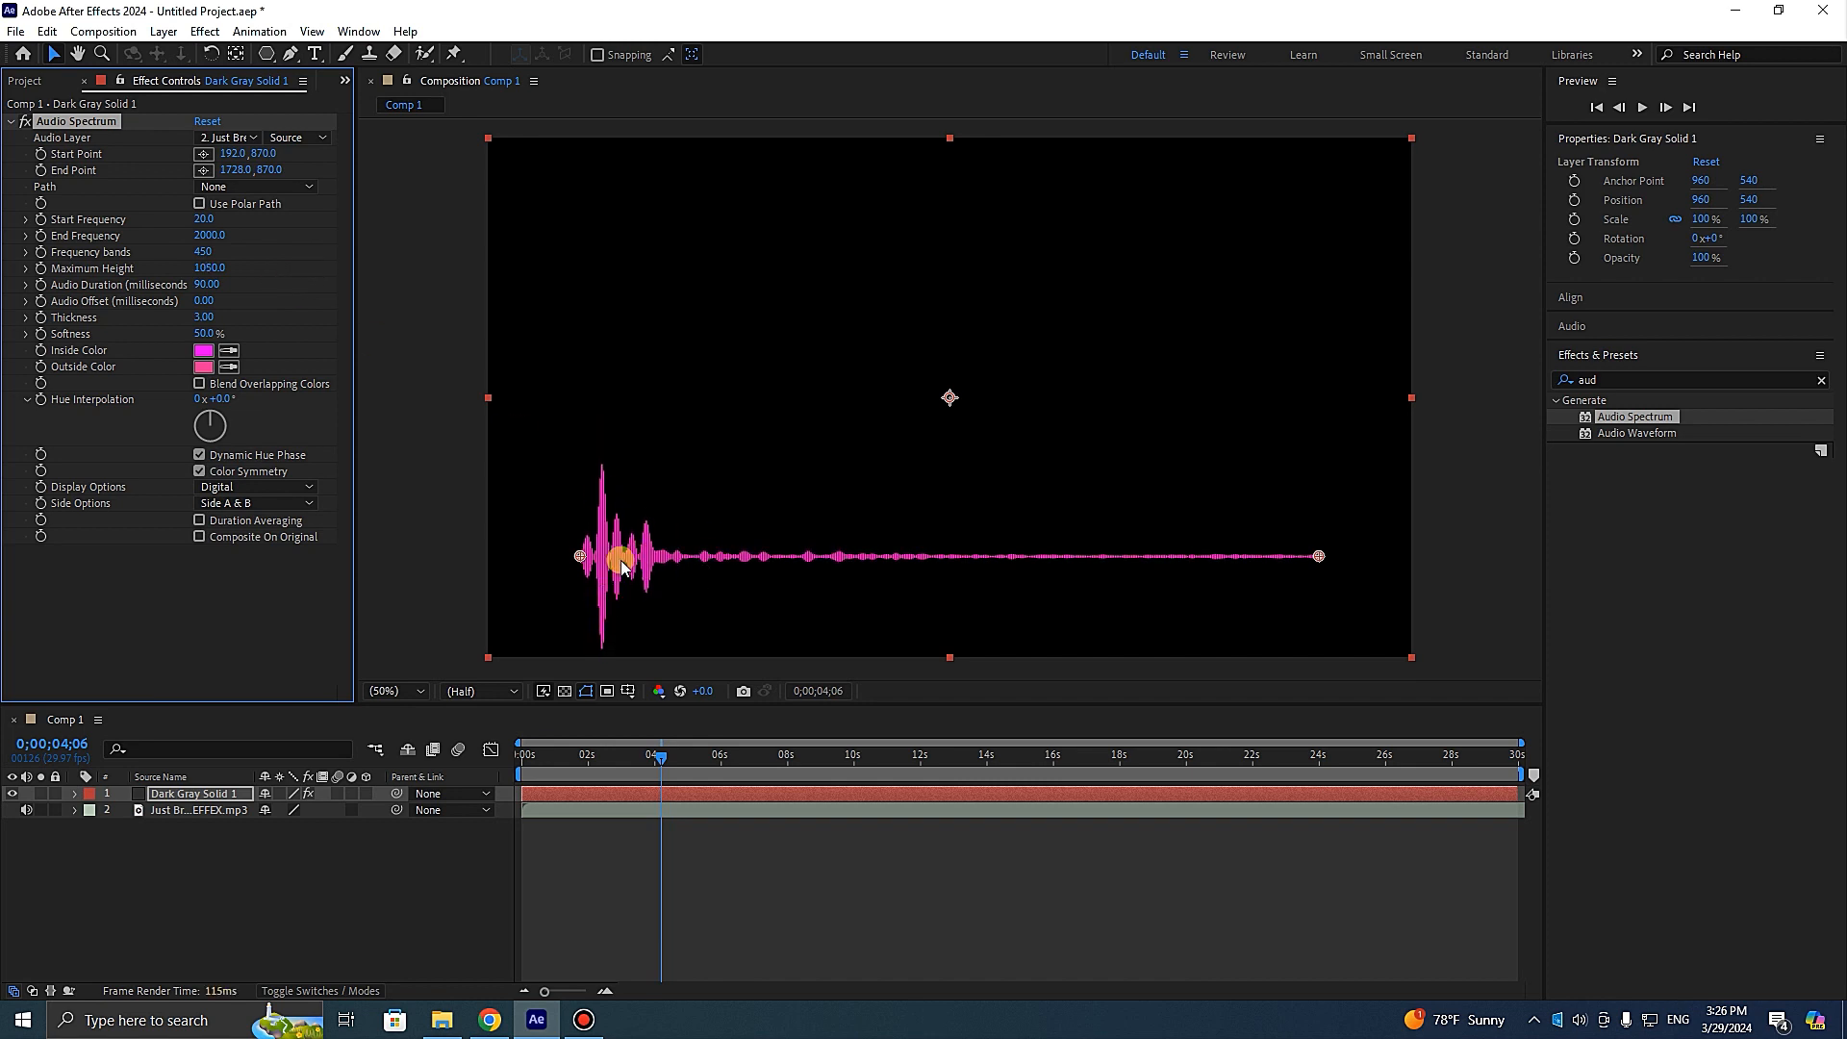
- Try Side B for the spectrum's side options and settle on Side A
click(255, 503)
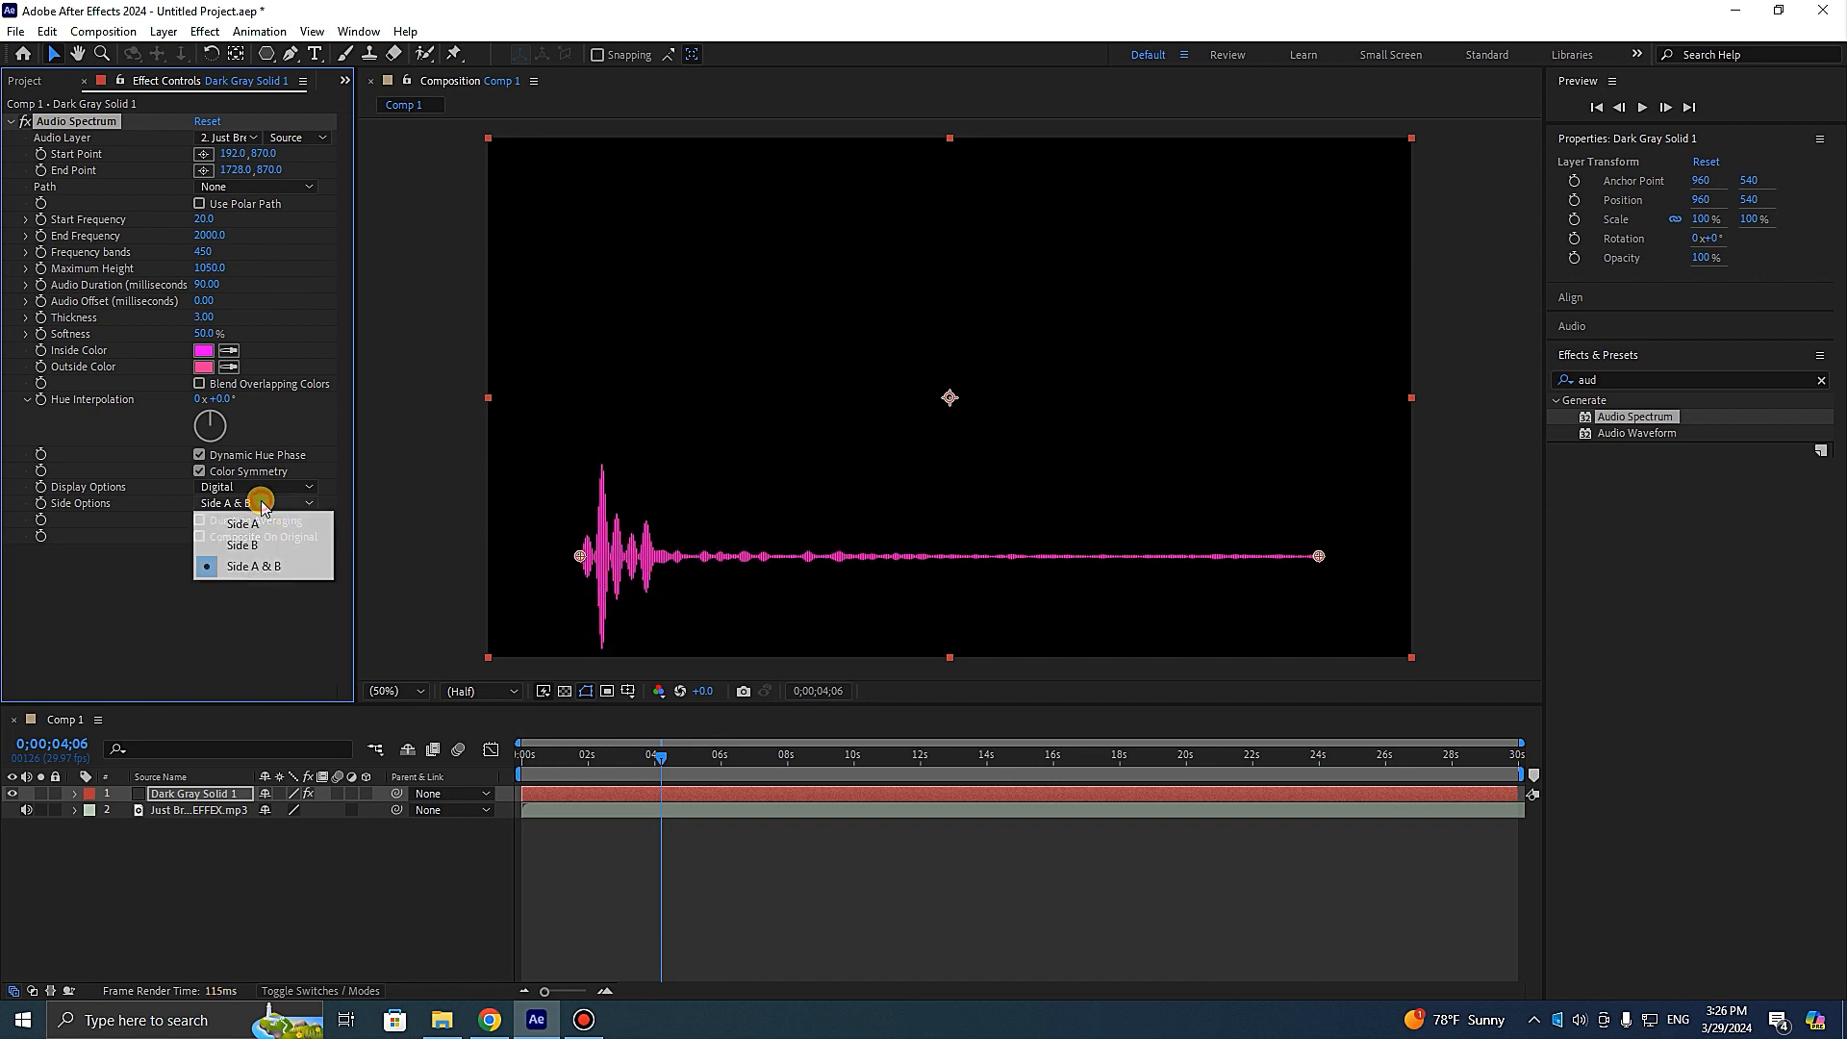
click(245, 544)
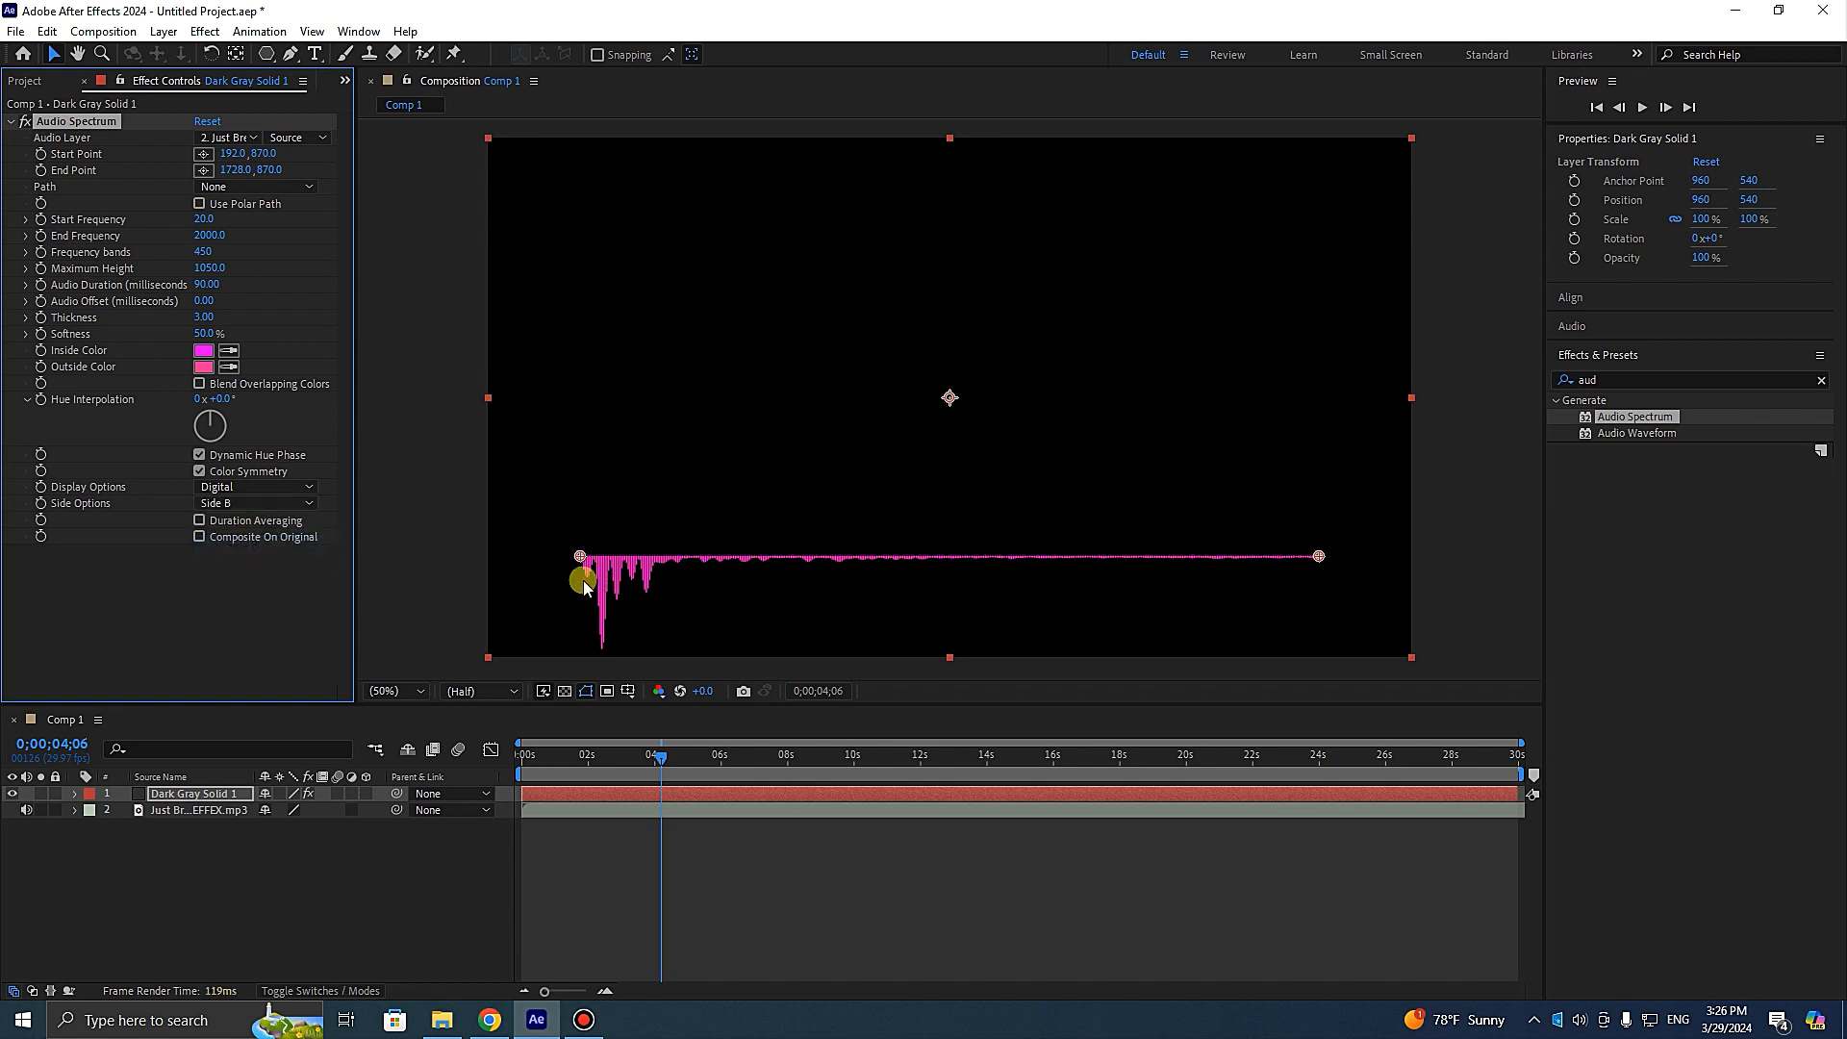
click(255, 503)
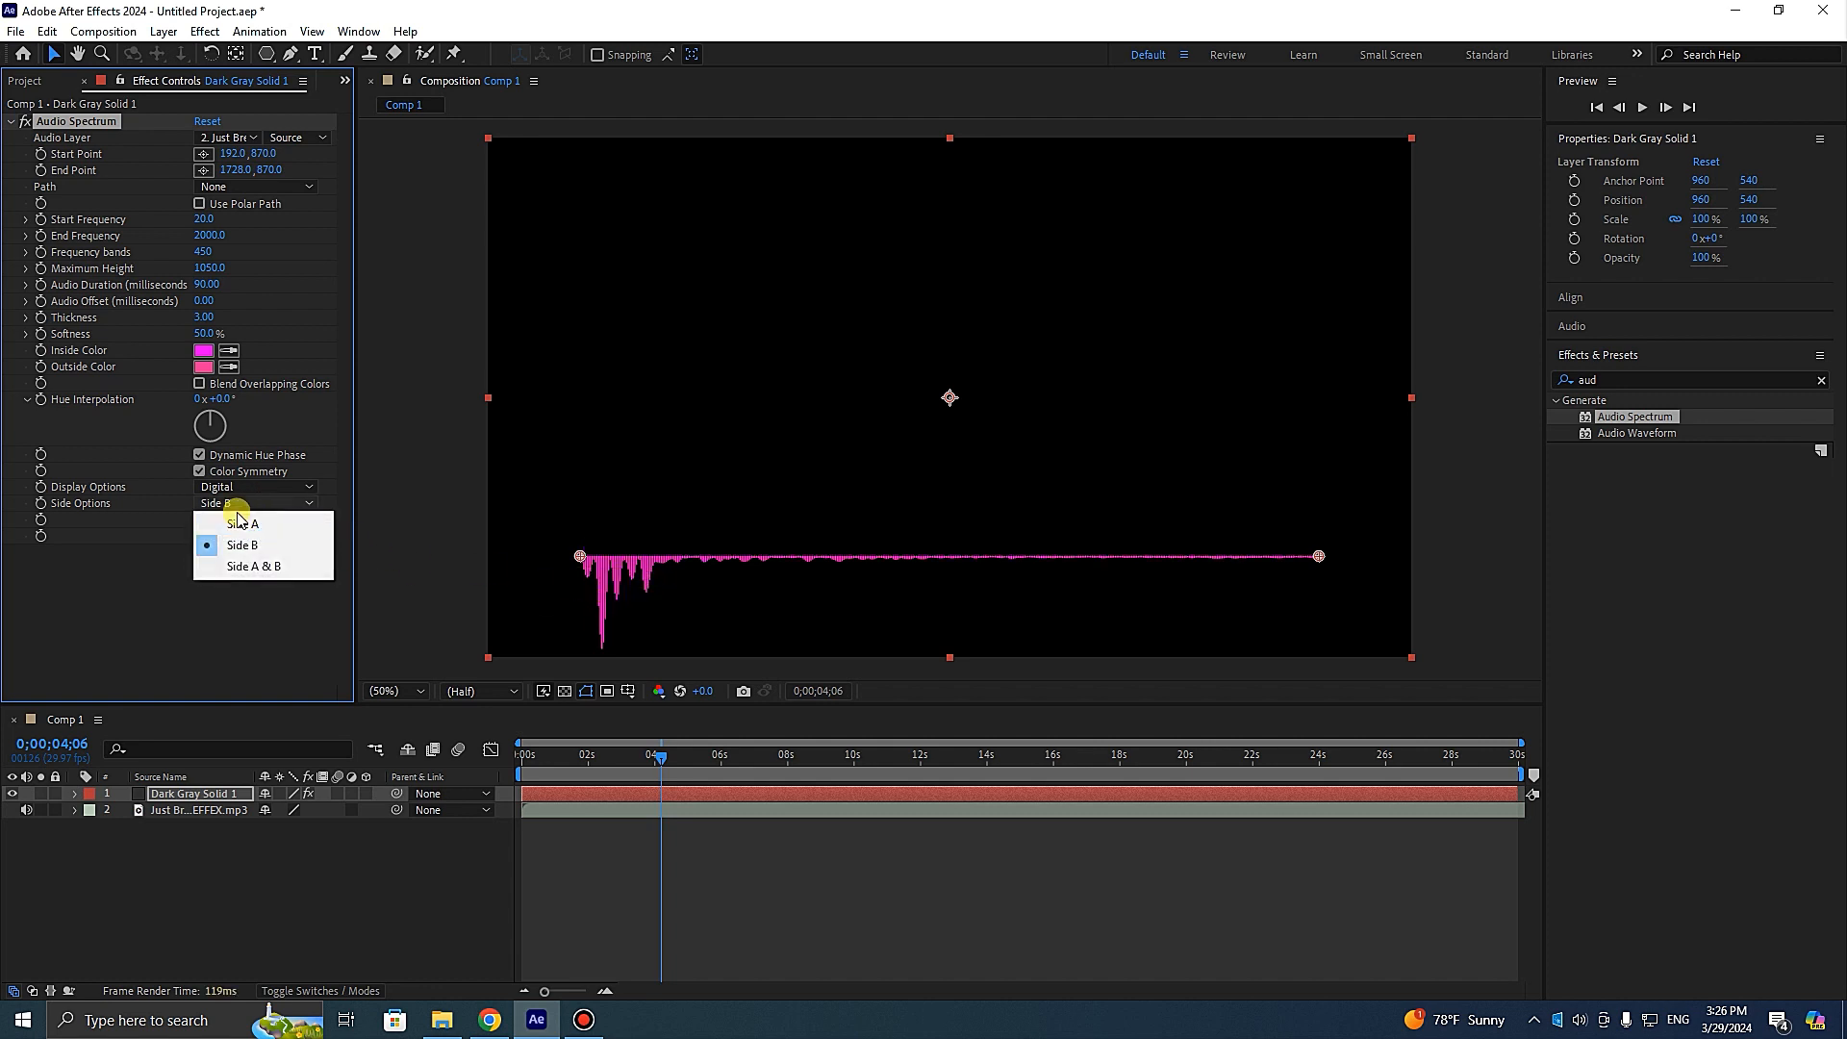
click(245, 525)
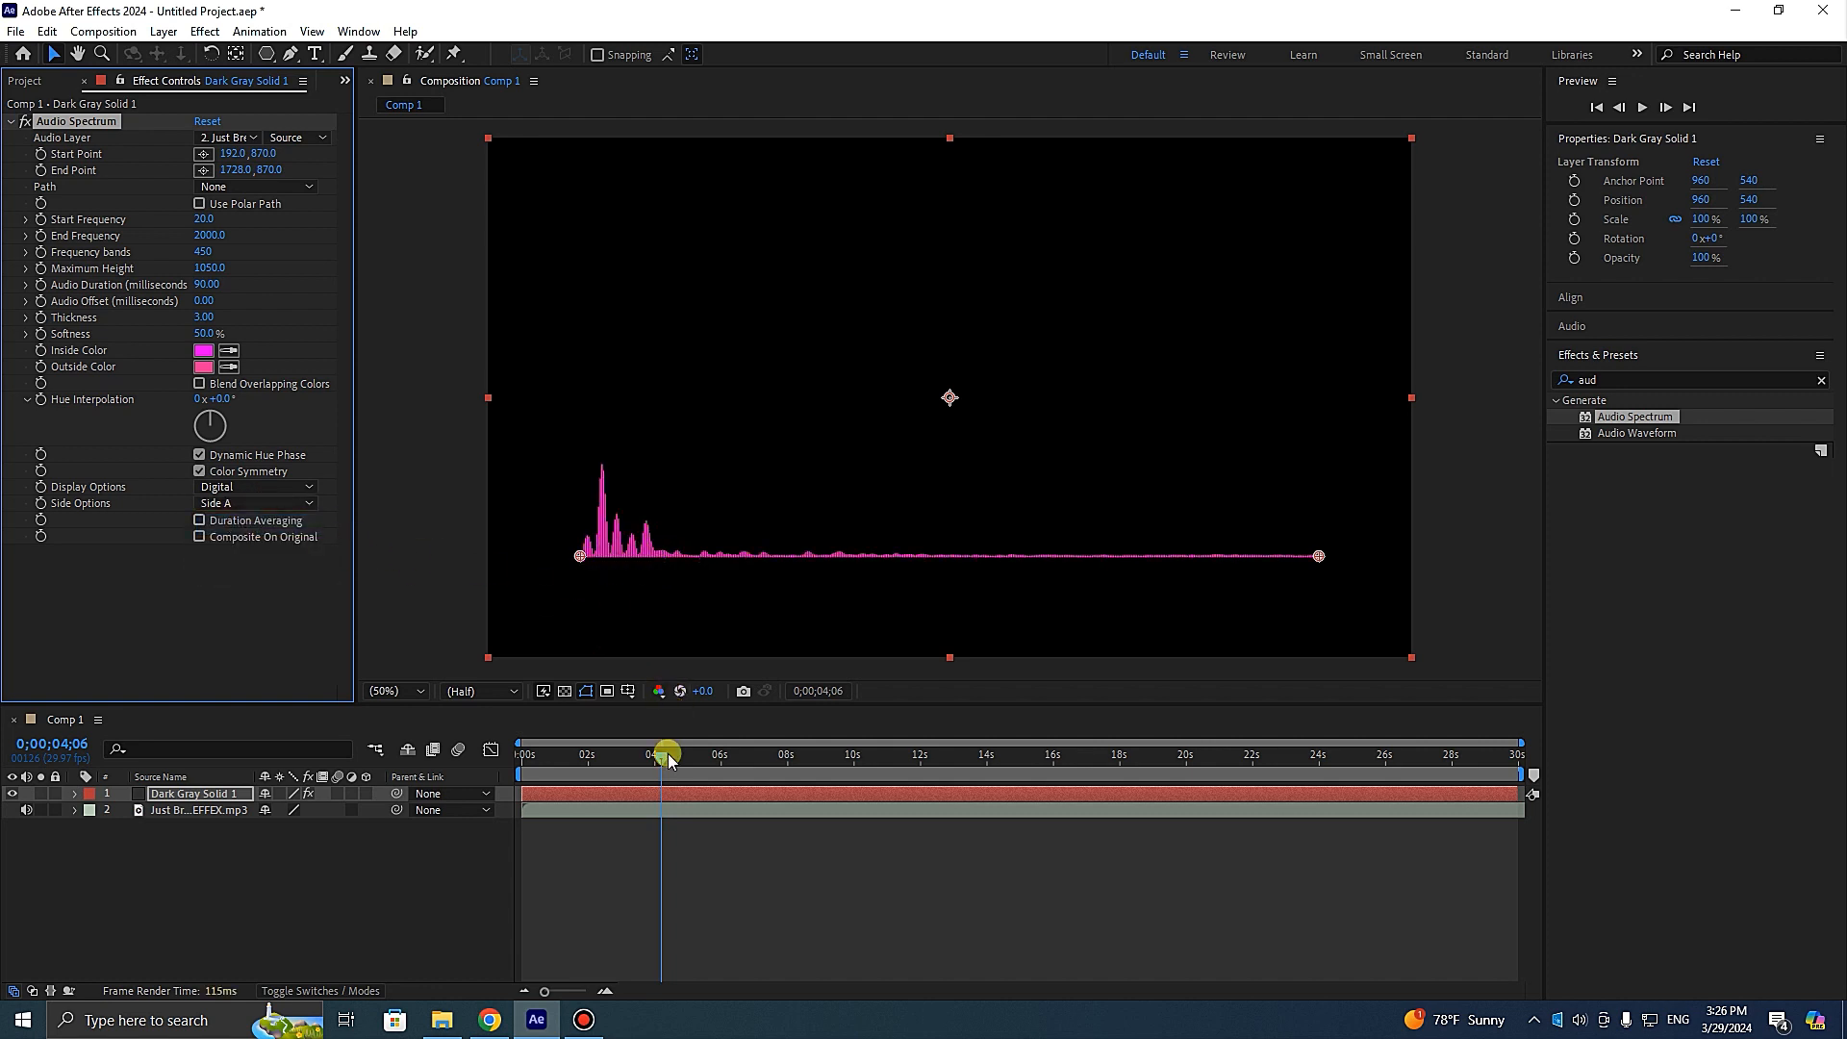
- Raise the spectrum's maximum height to 1940, checking the peaks at about 0;00;10;09 and 0;00;04;04
drag(672, 760, 864, 762)
mouse_move(219, 269)
mouse_down()
mouse_move(284, 269)
mouse_move(213, 279)
mouse_up()
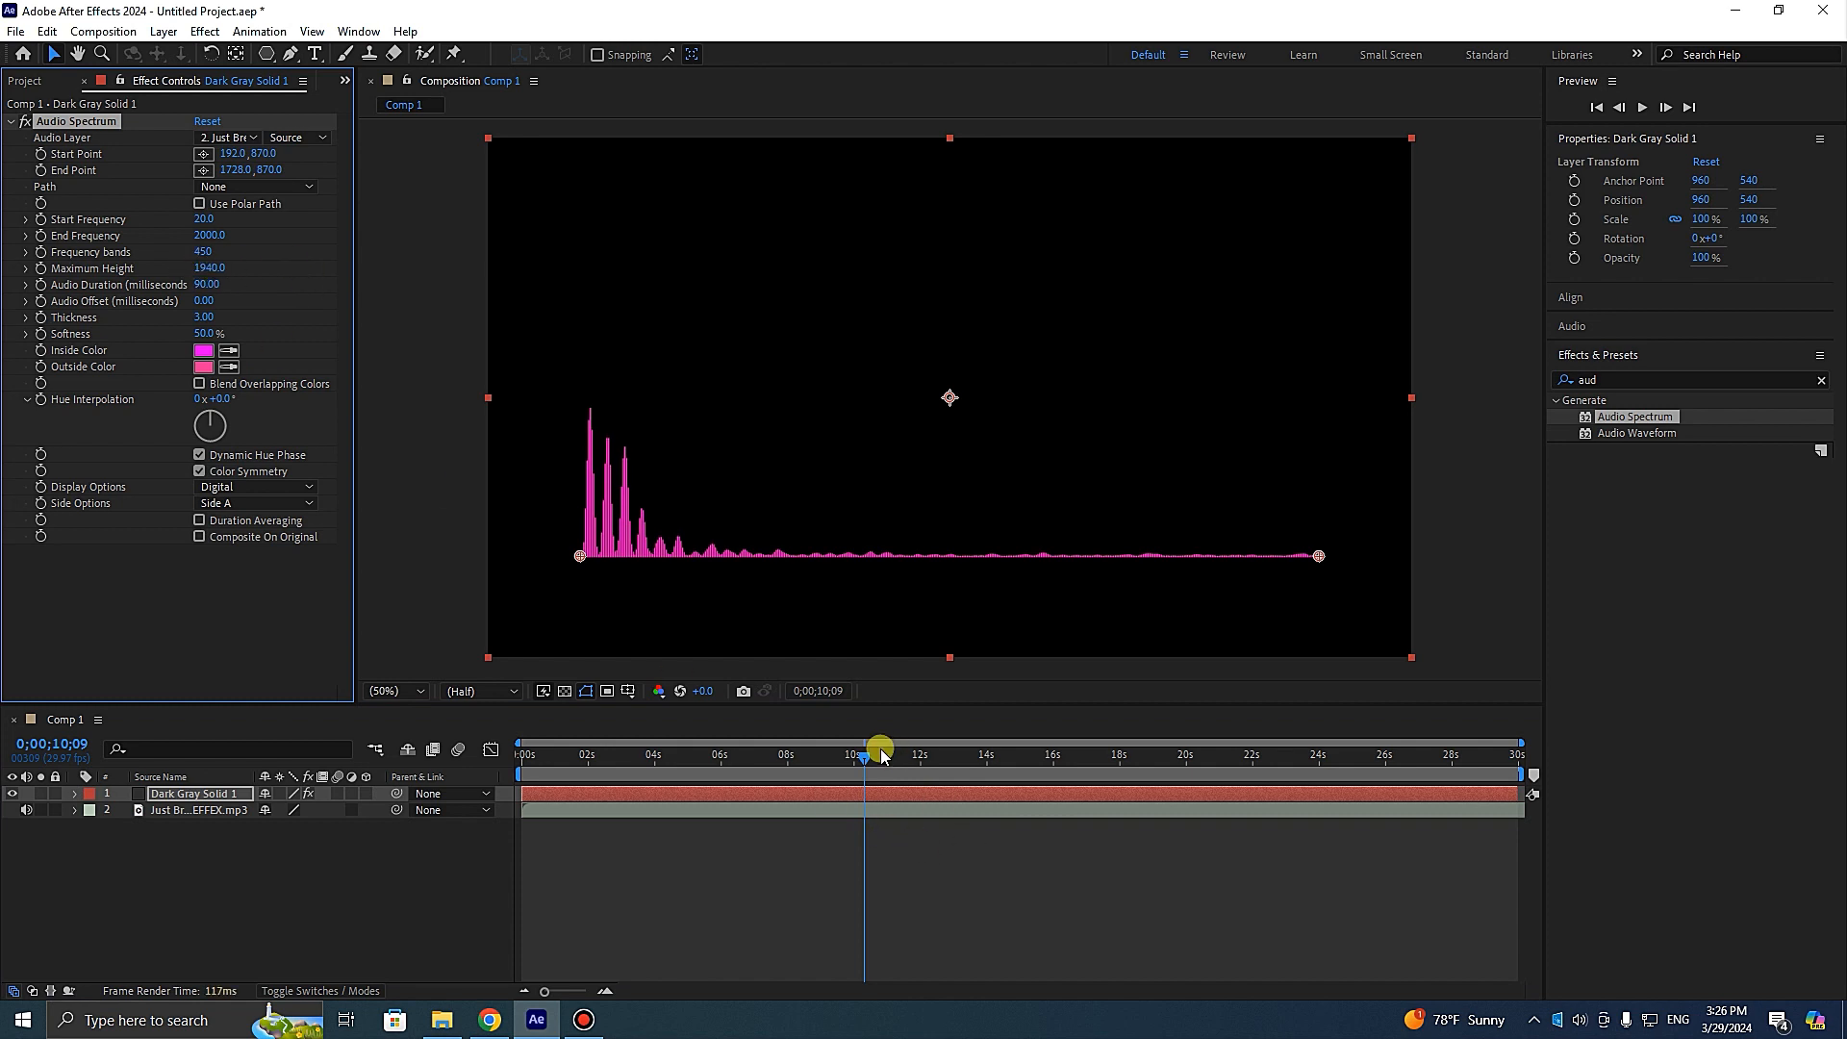
drag(878, 754, 574, 740)
- Change the spectrum's inside color to bright green, 00FF06
click(203, 366)
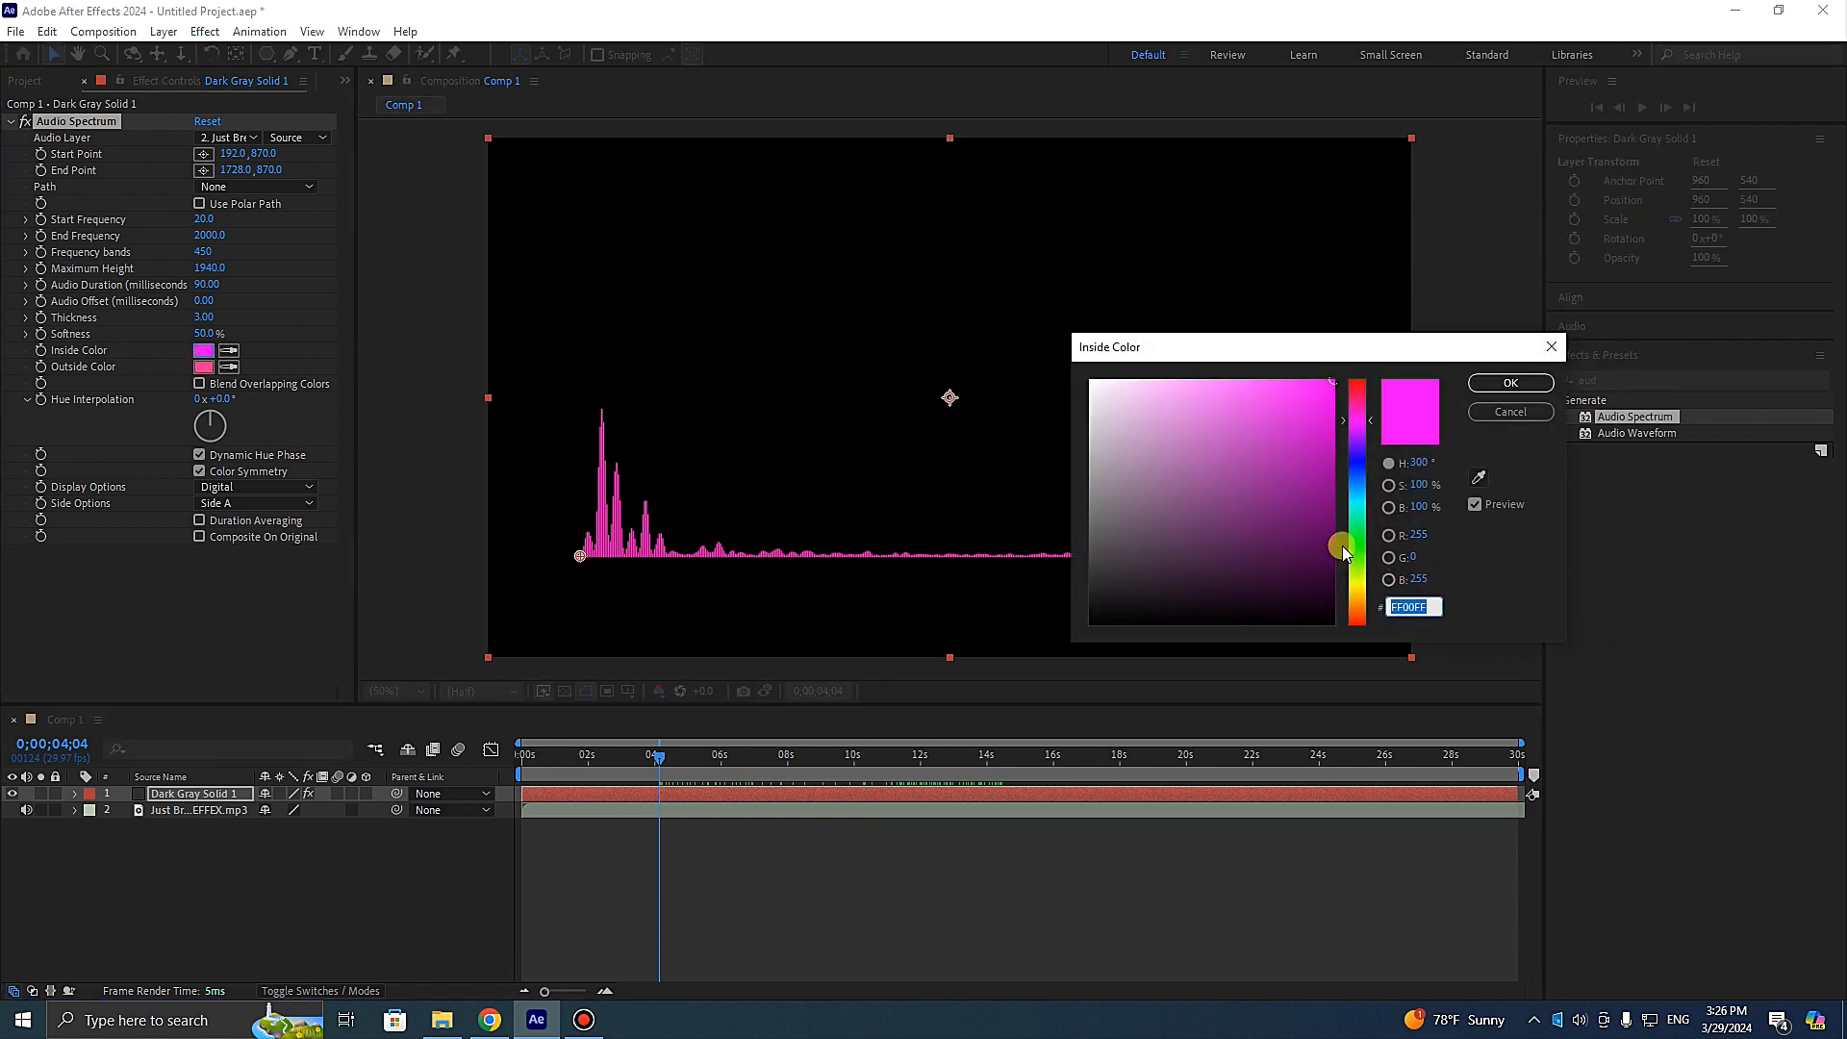
click(1356, 545)
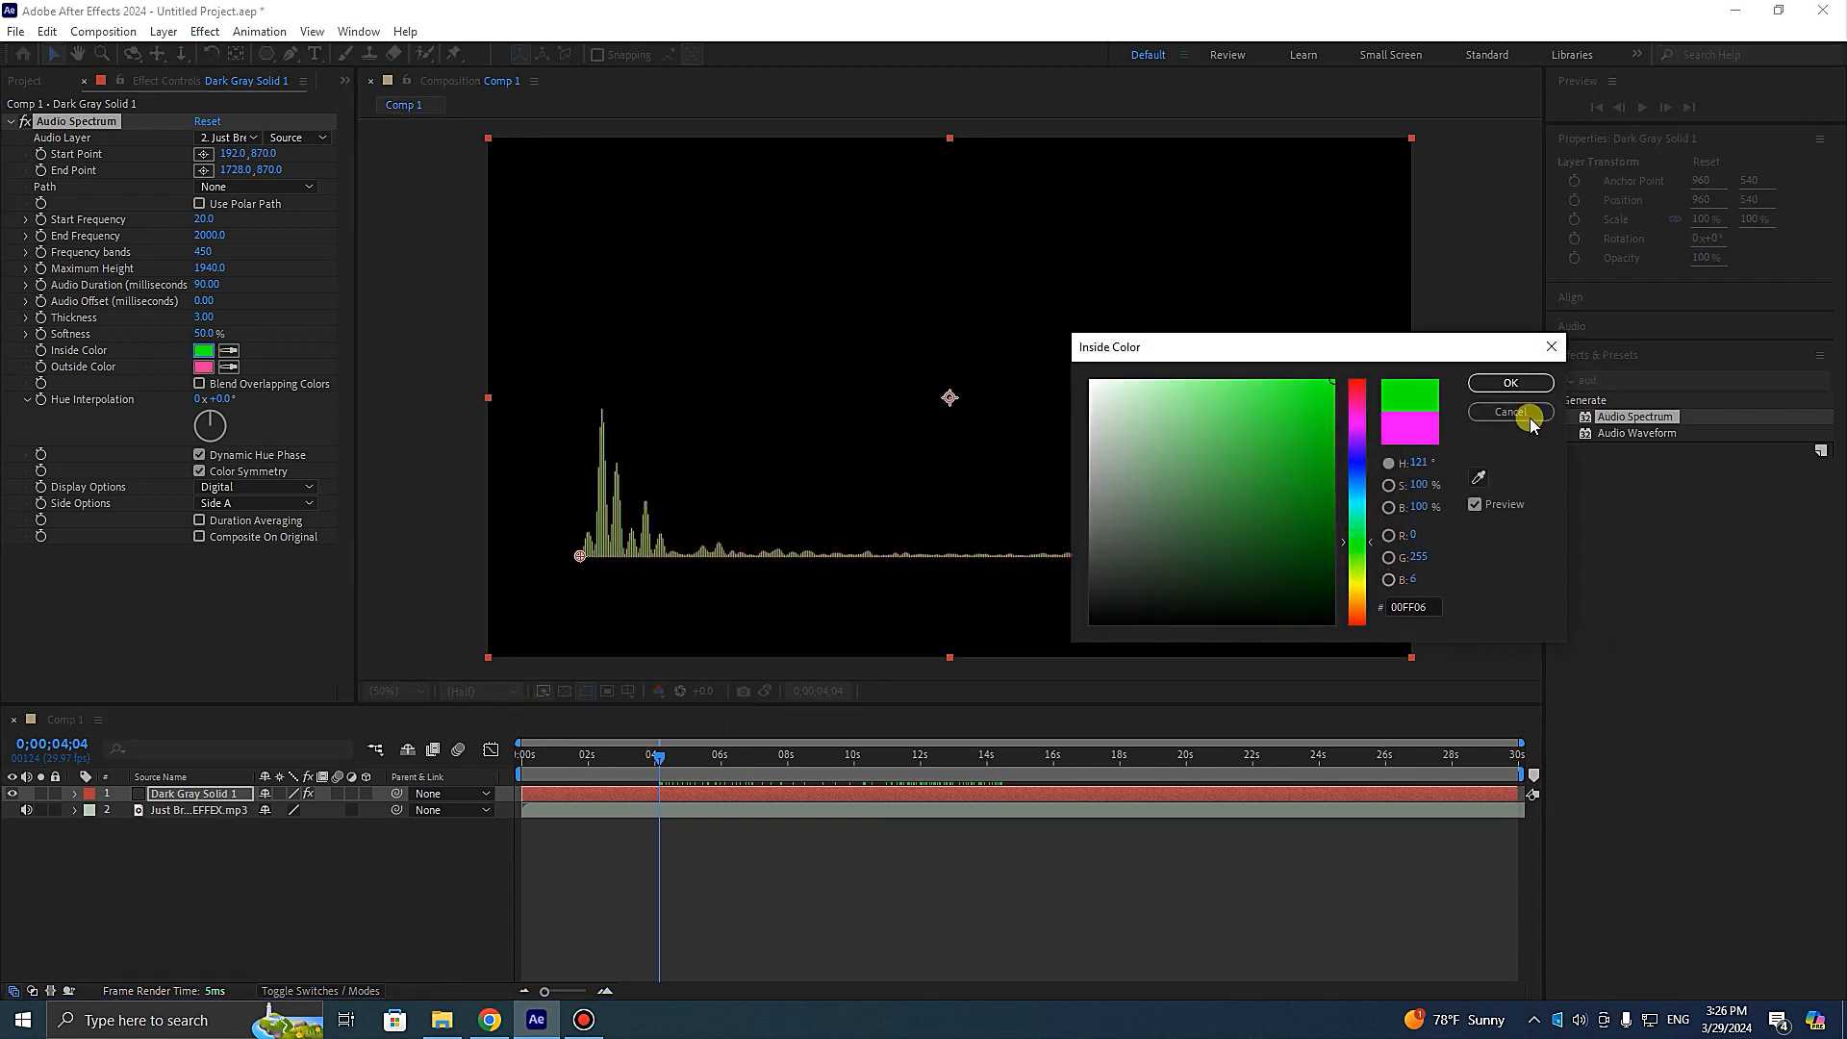
click(1510, 382)
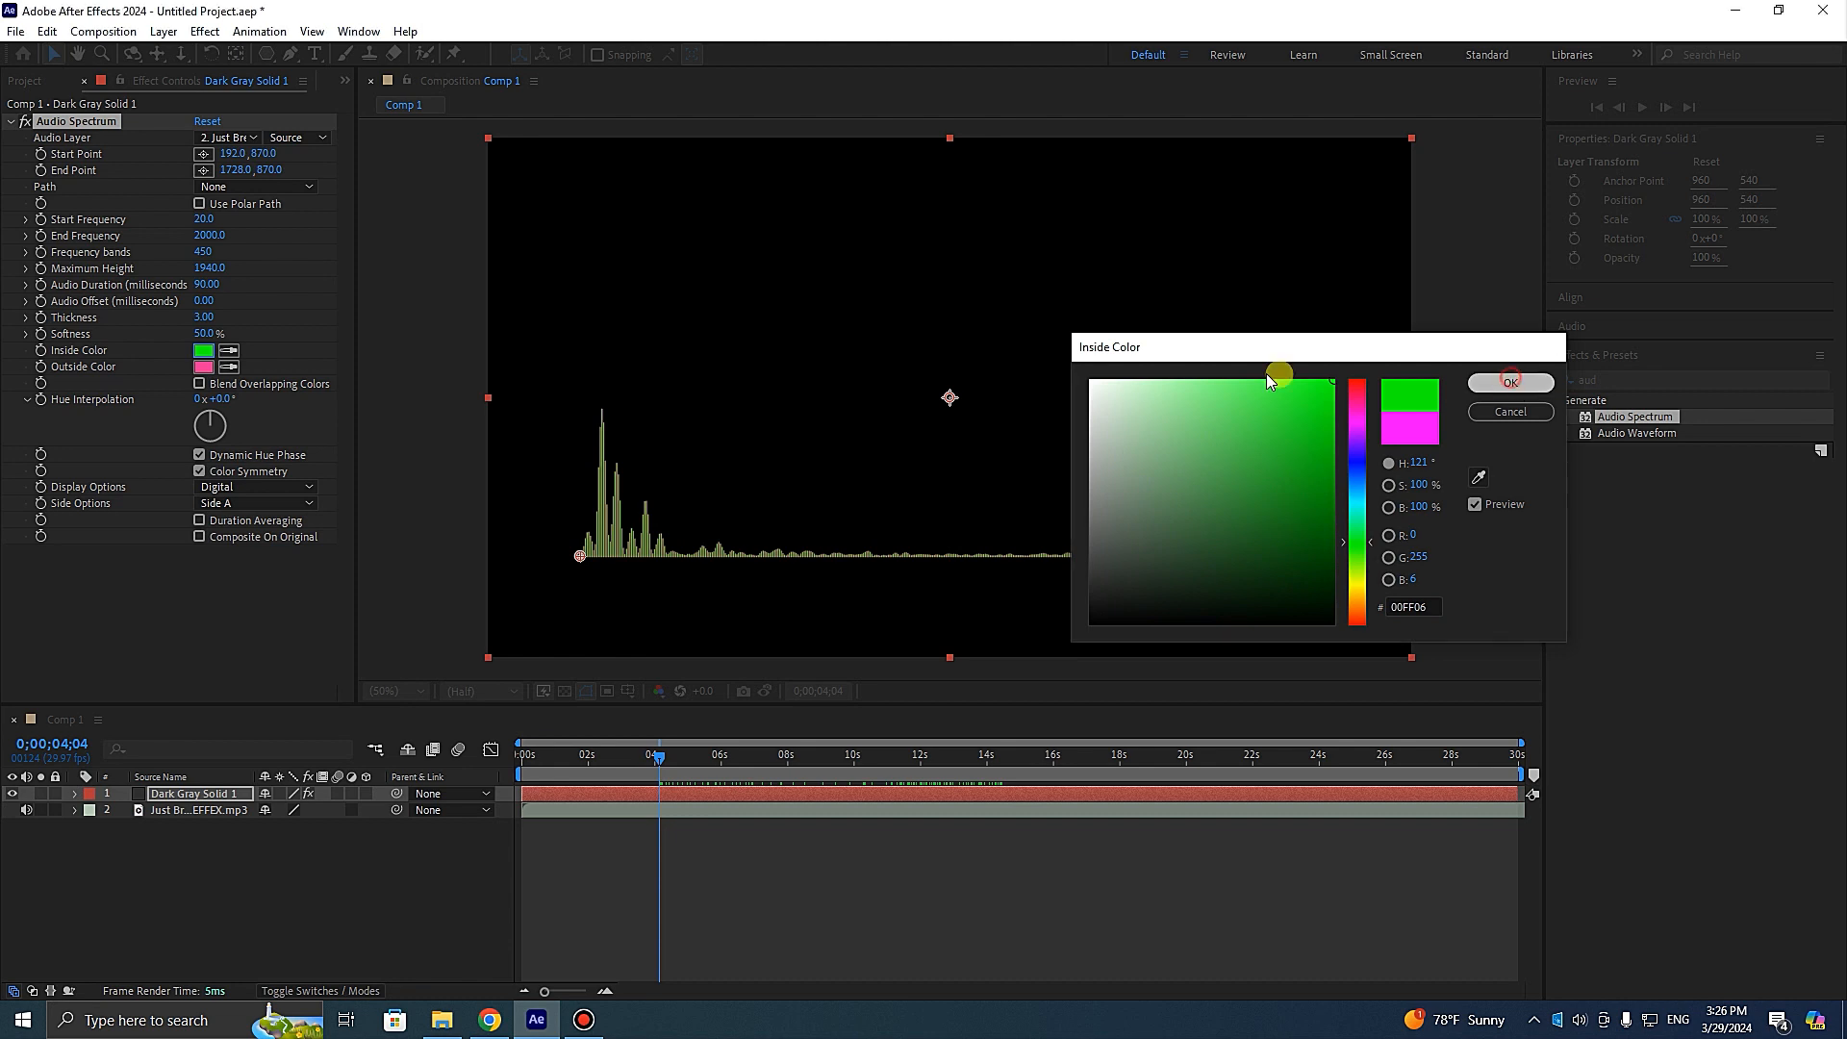
- Try a dark yellow outside color for the spectrum, and undo both the outside and inside color changes
click(203, 366)
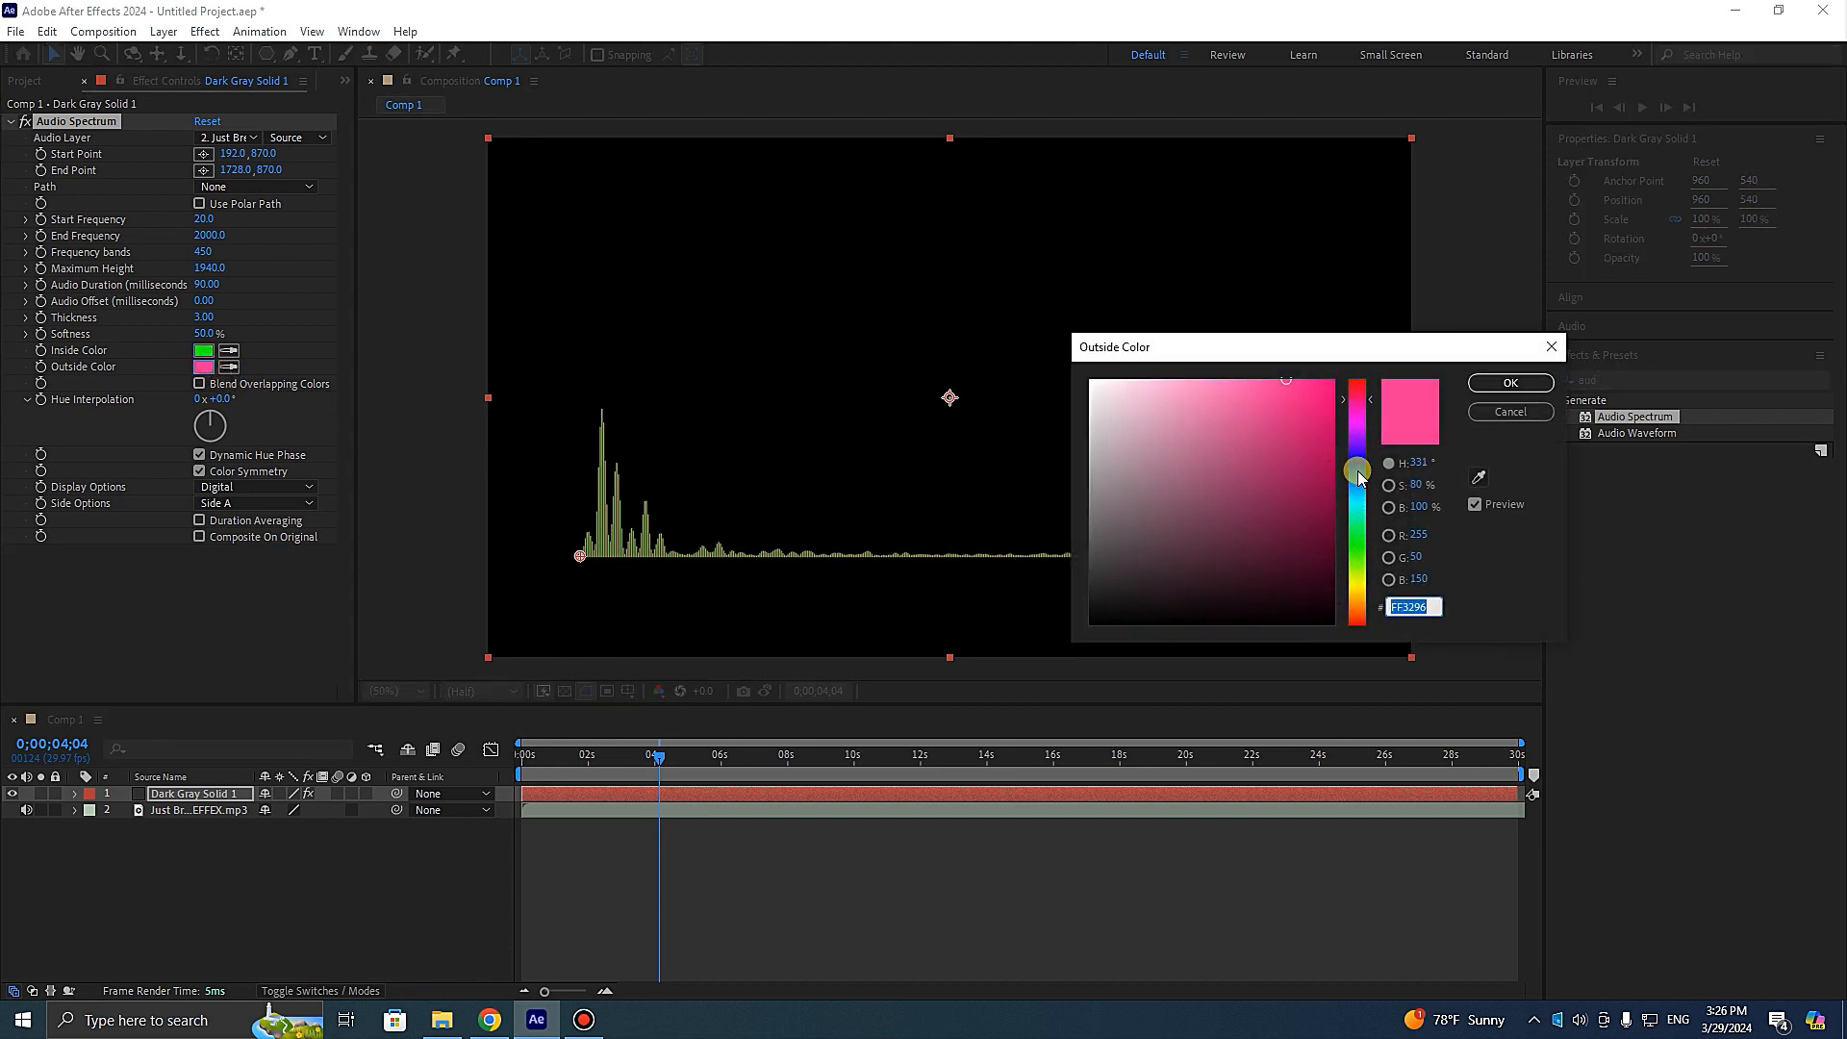
click(1356, 584)
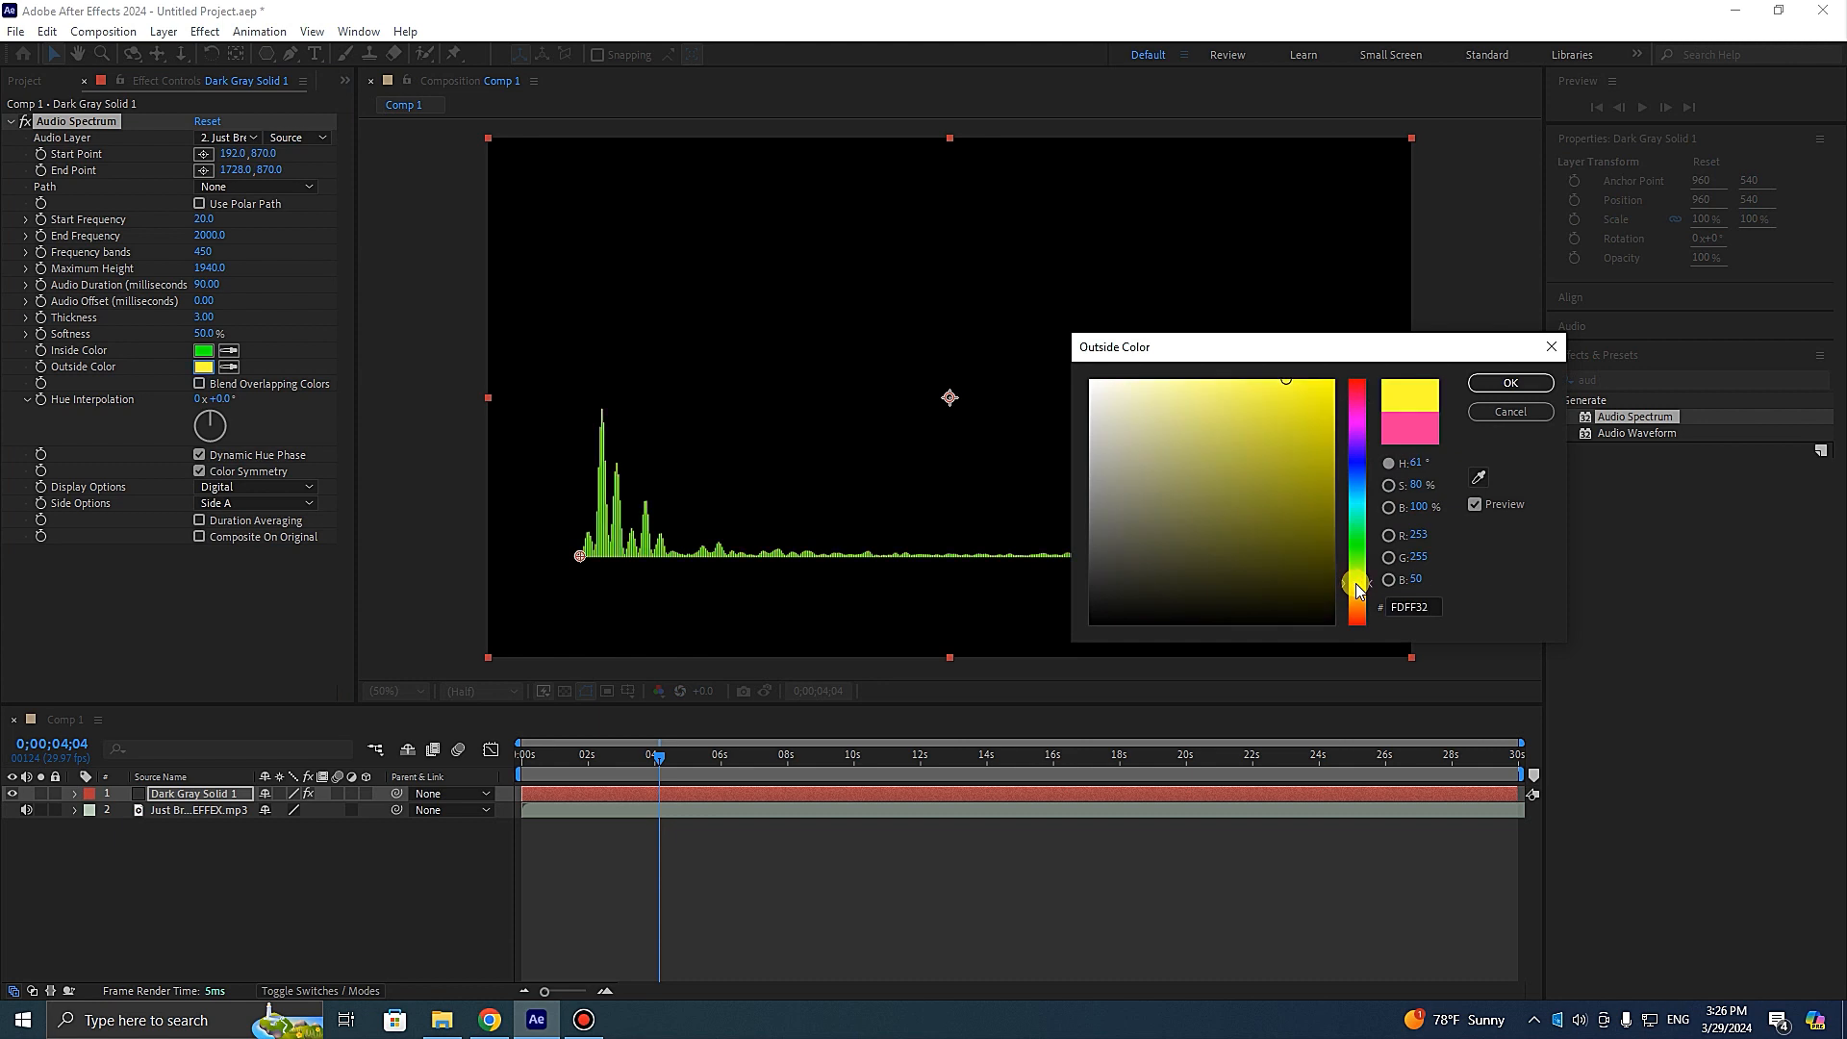
click(1262, 484)
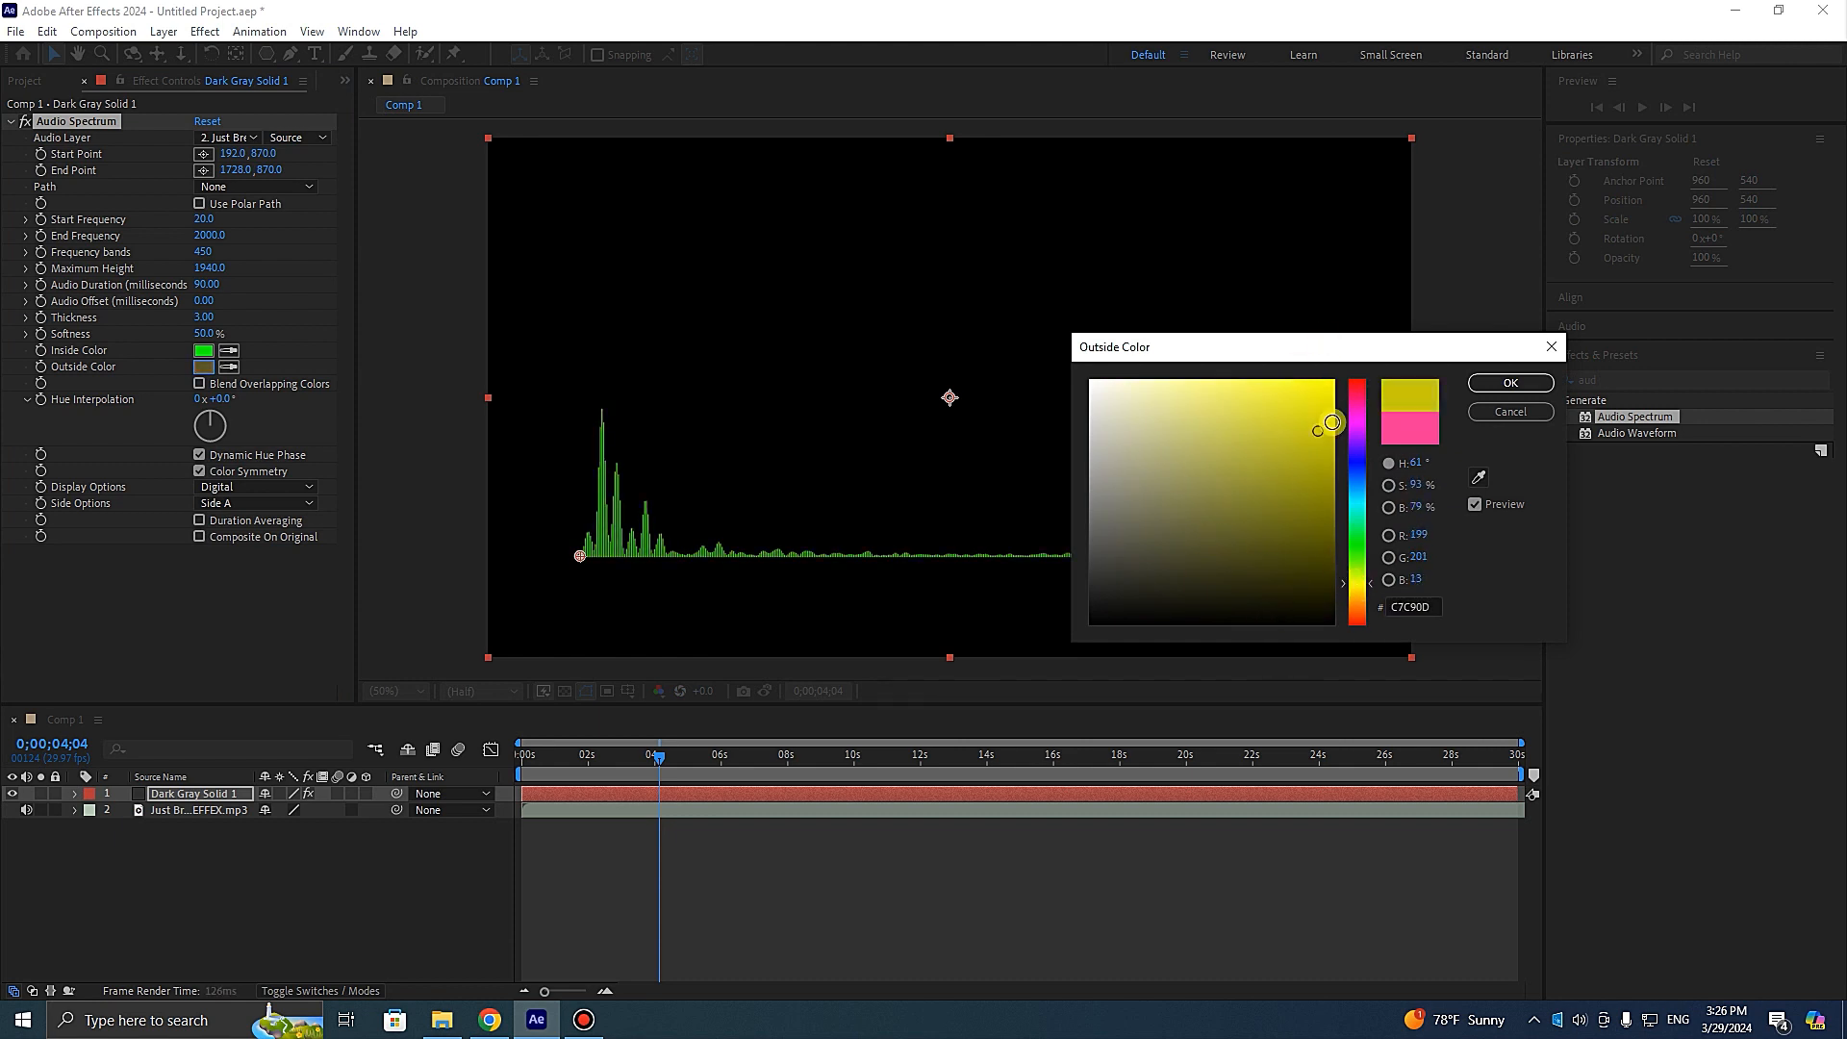
click(1508, 383)
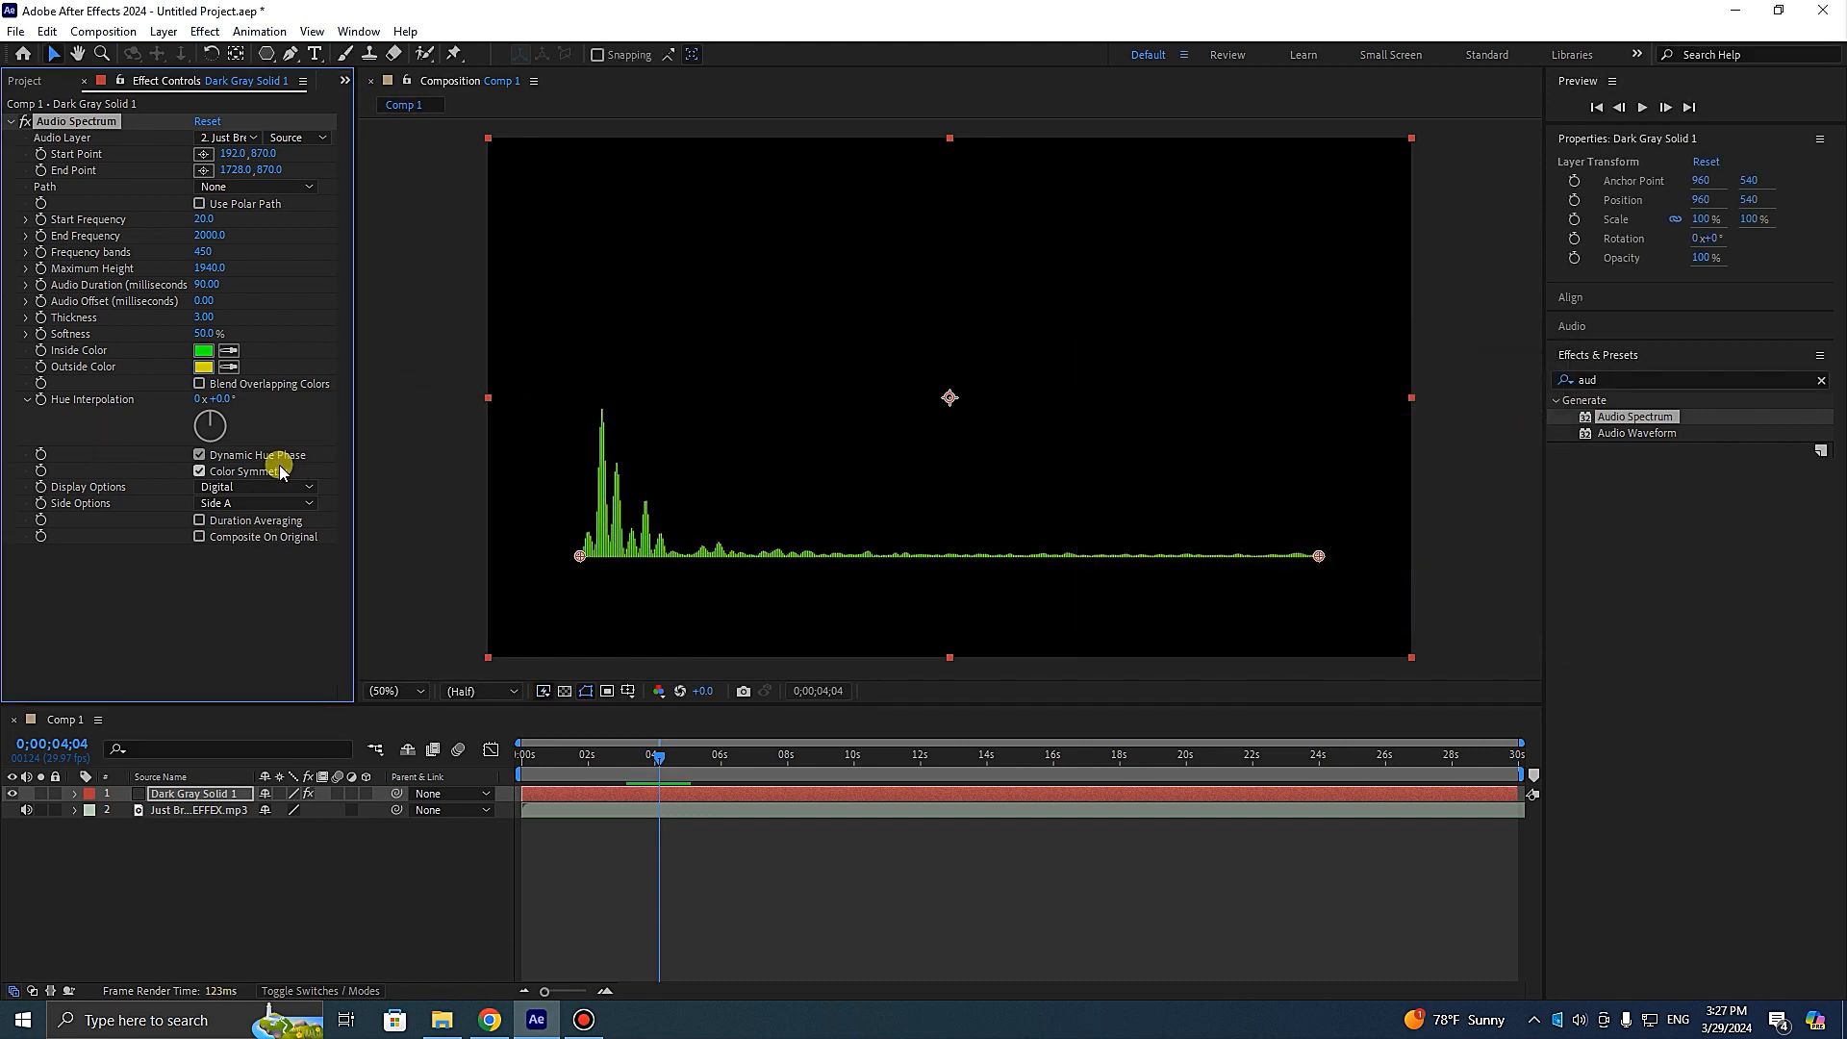
key(ctrl+z)
key(ctrl+z)
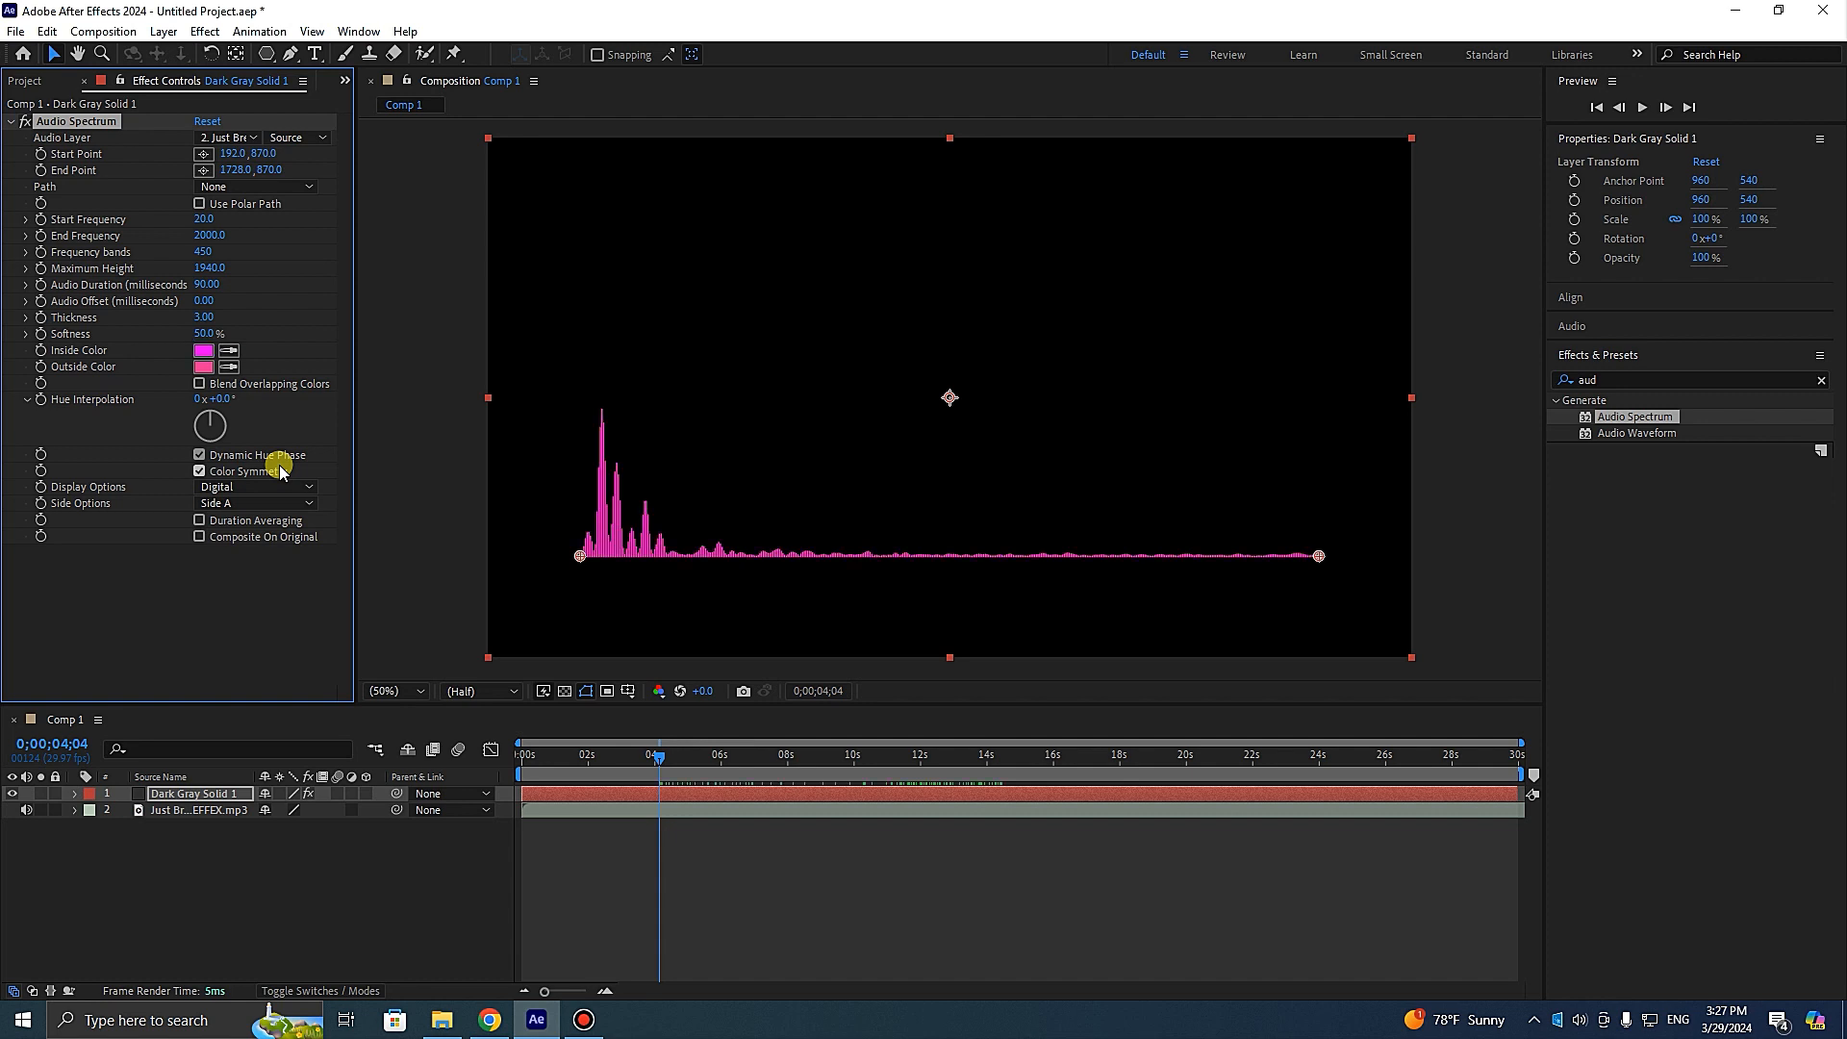
- Enable Blend Overlapping Colors and rotate the hue interpolation to 346°, checking the rainbow spectrum at 0;00;04;09
mouse_move(224, 425)
mouse_down()
mouse_move(231, 445)
mouse_move(200, 460)
mouse_move(208, 416)
mouse_up()
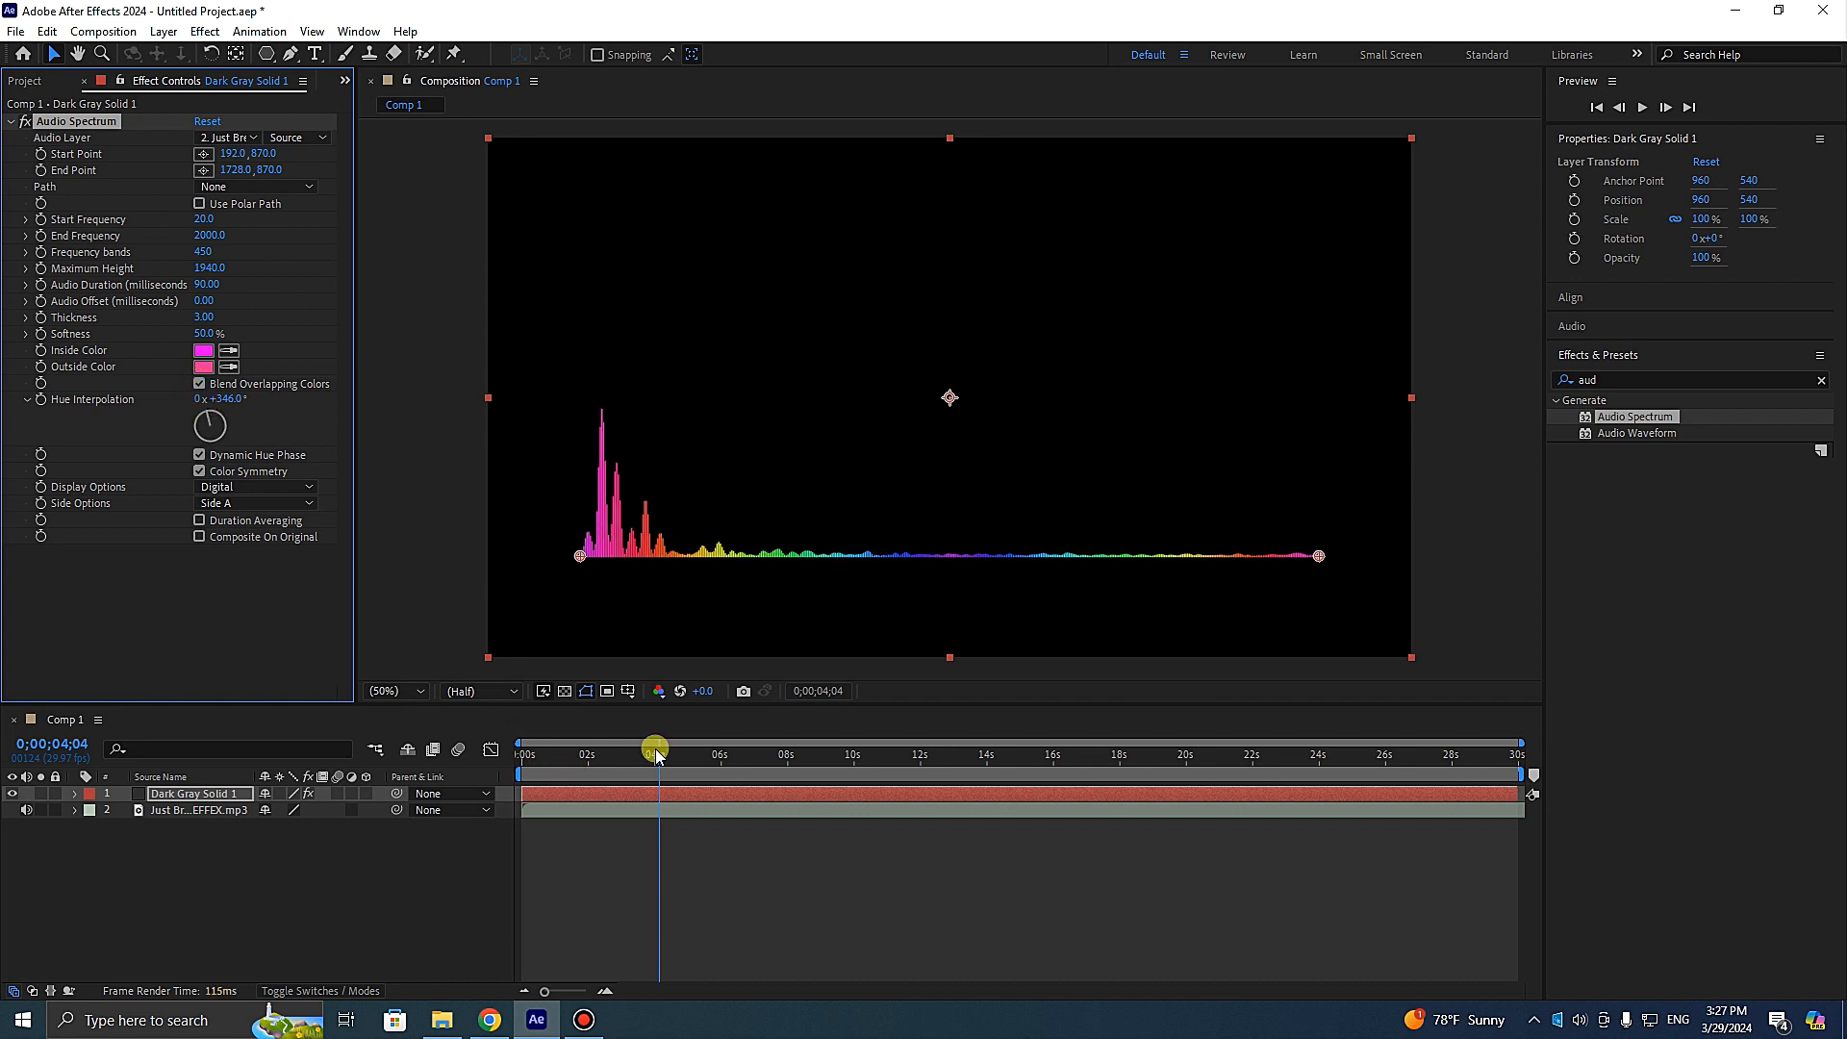
mouse_move(655, 753)
mouse_down()
mouse_move(1055, 750)
mouse_move(664, 753)
mouse_up()
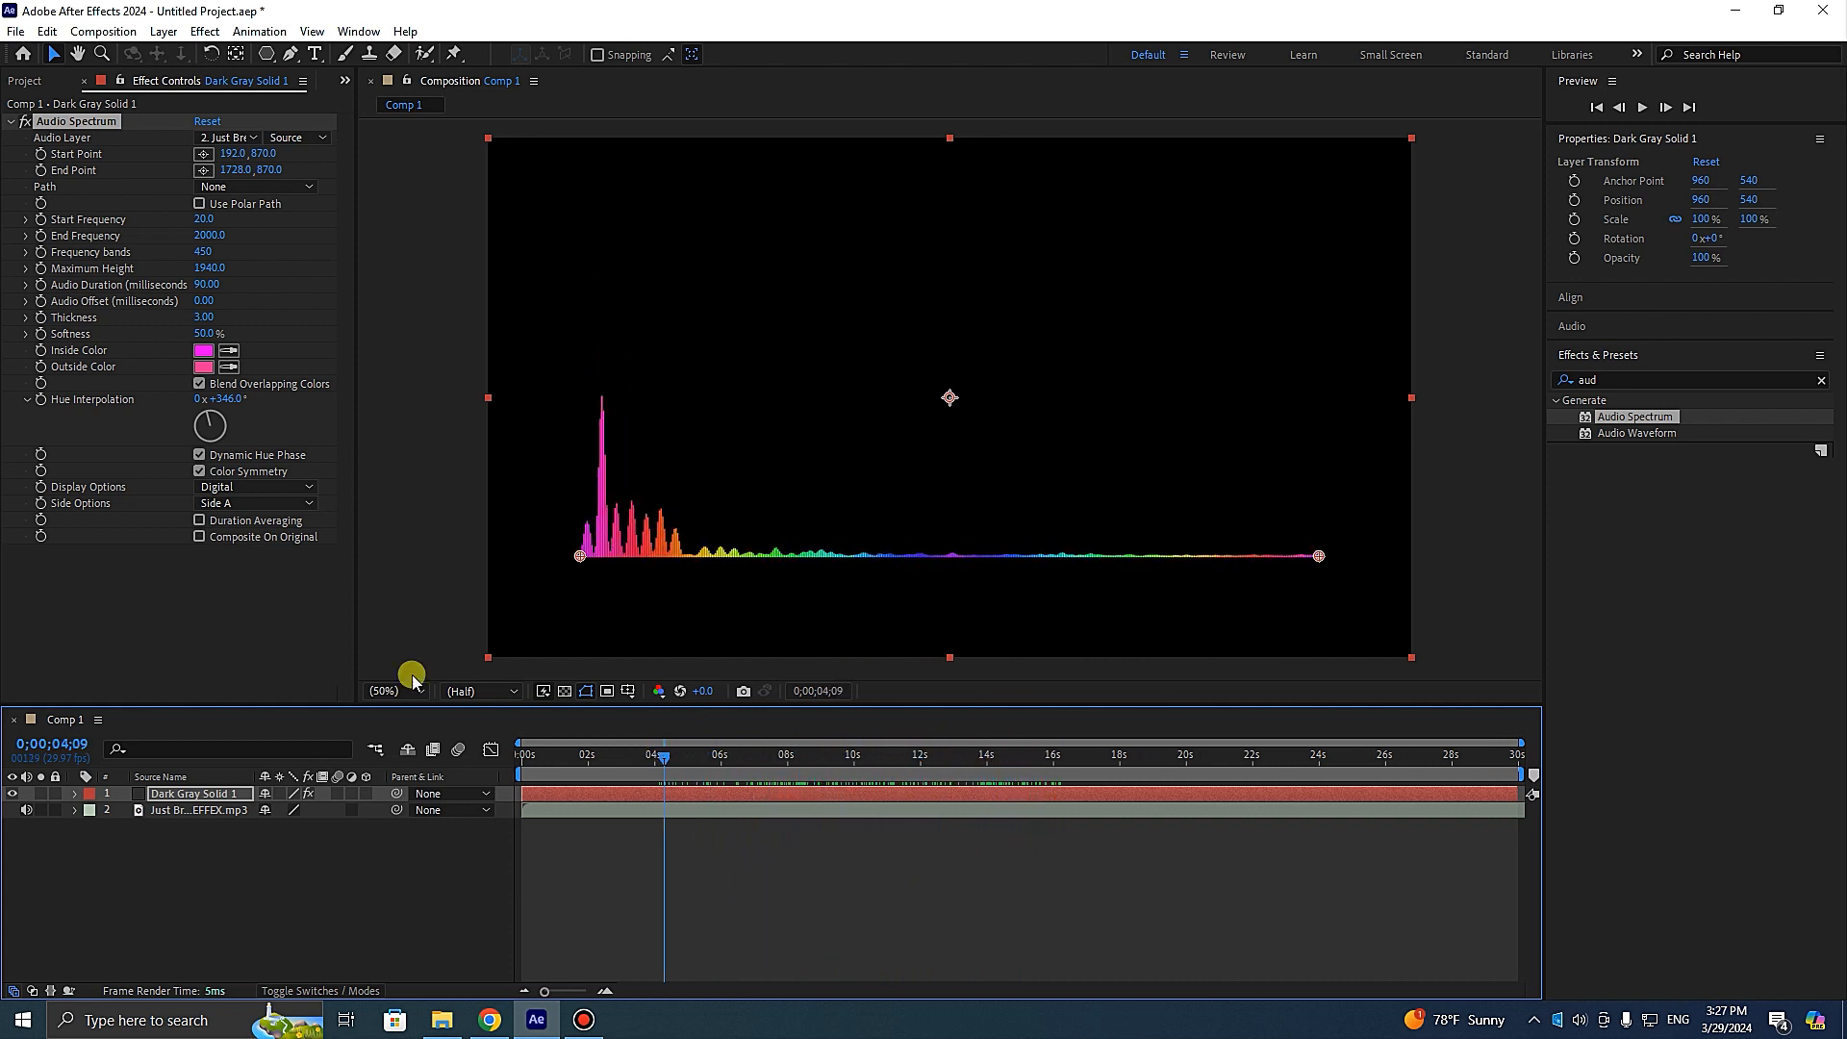
- Try the Analog lines and Analog dots display options, checking the spectrum at 0;00;03;06 and 0;00;04;17
click(256, 488)
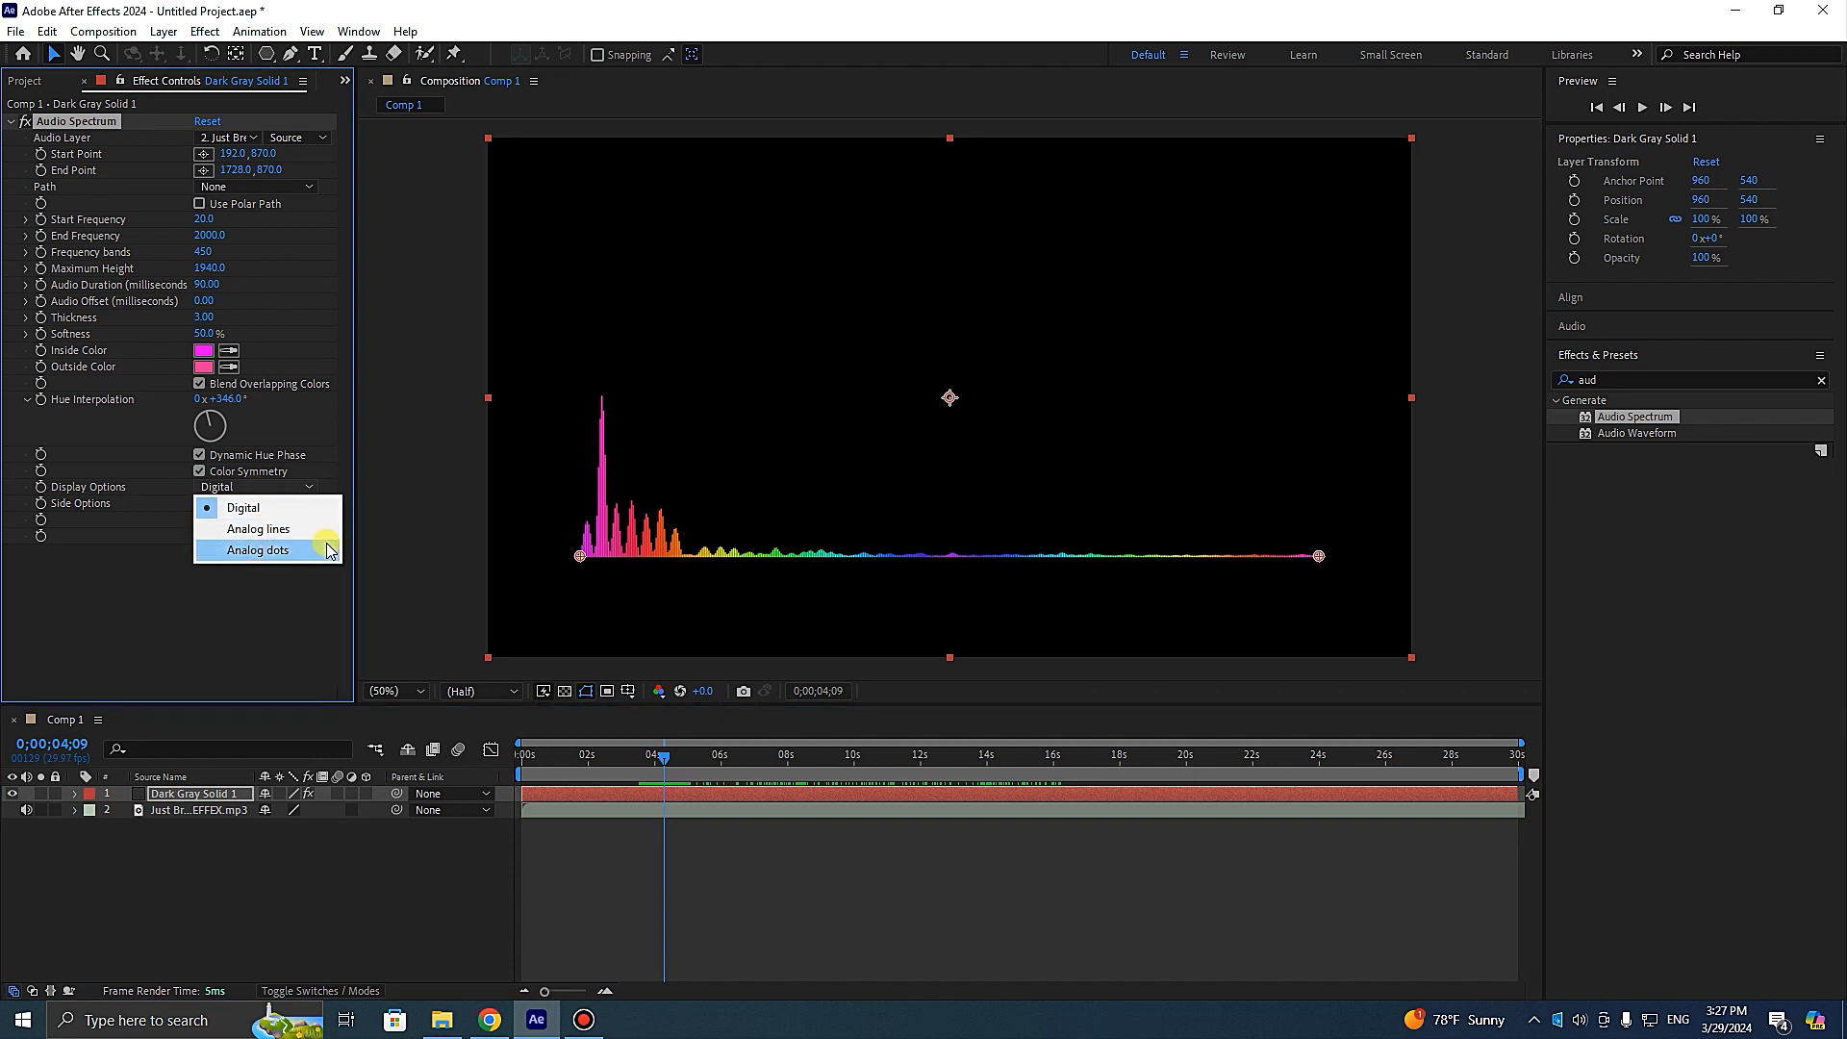
click(269, 531)
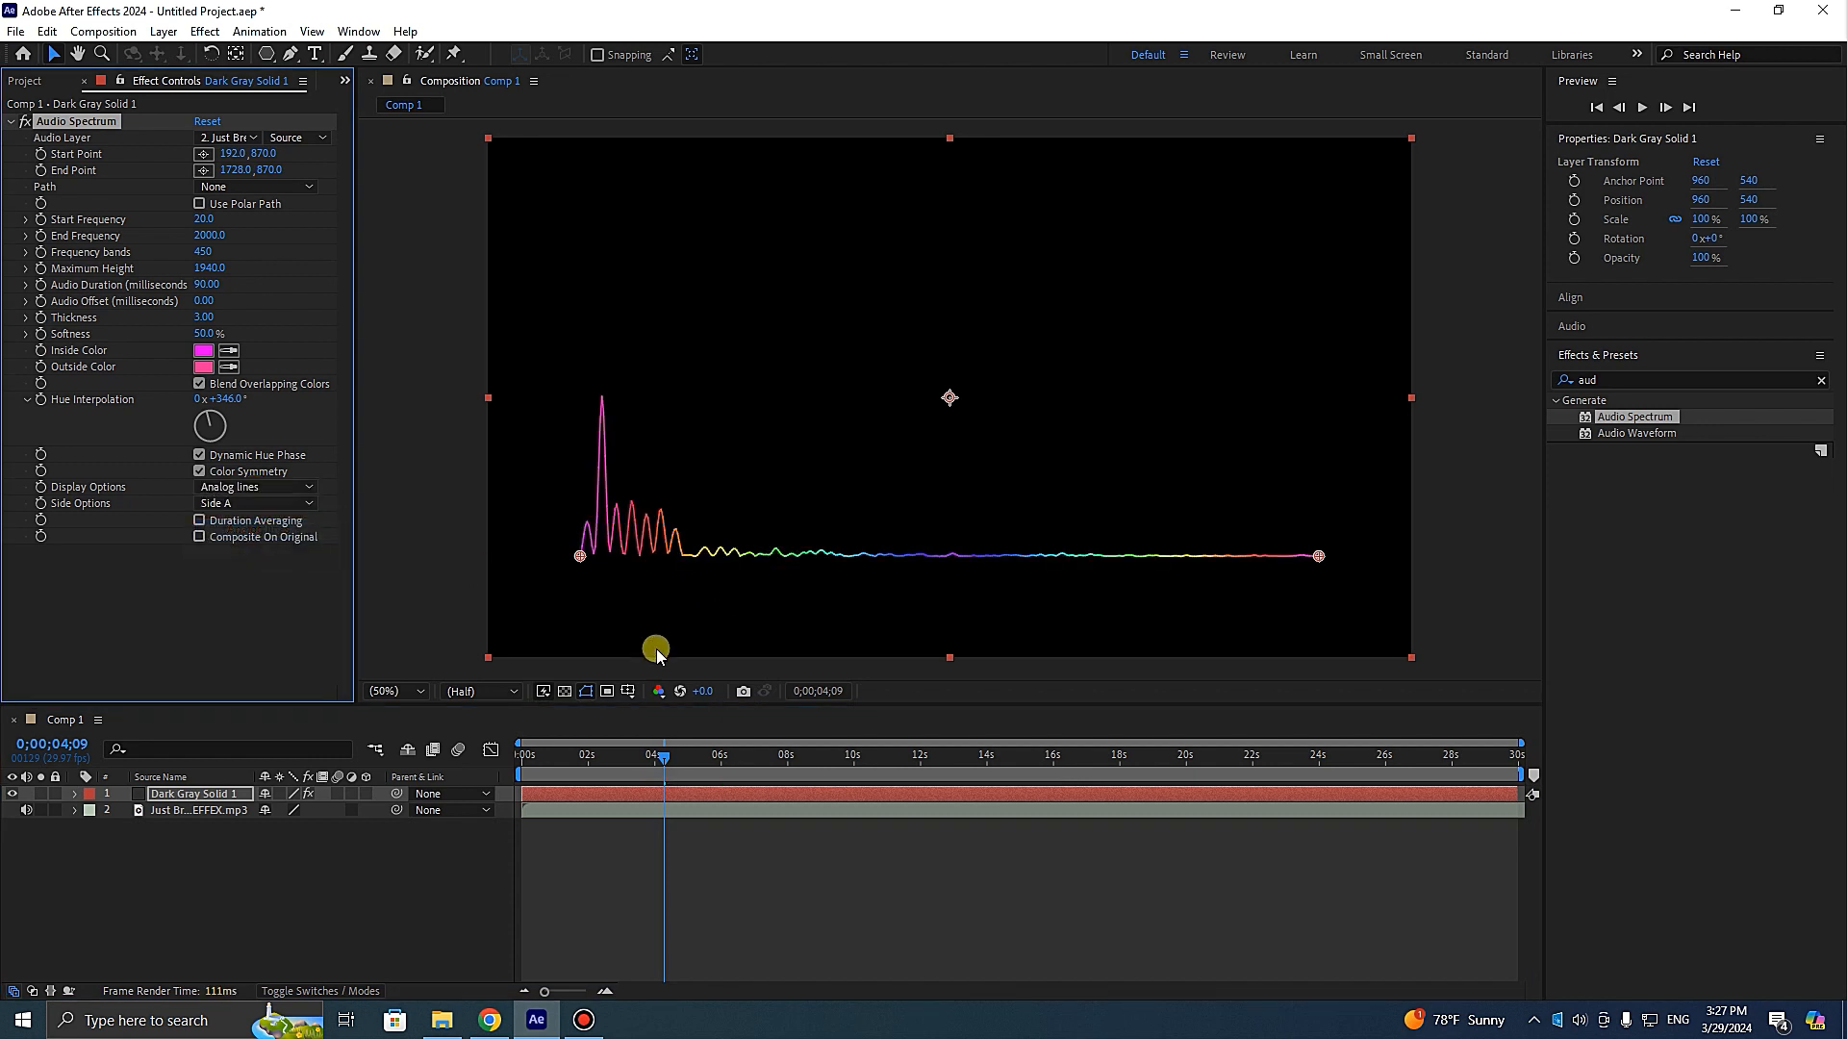
drag(677, 763, 616, 765)
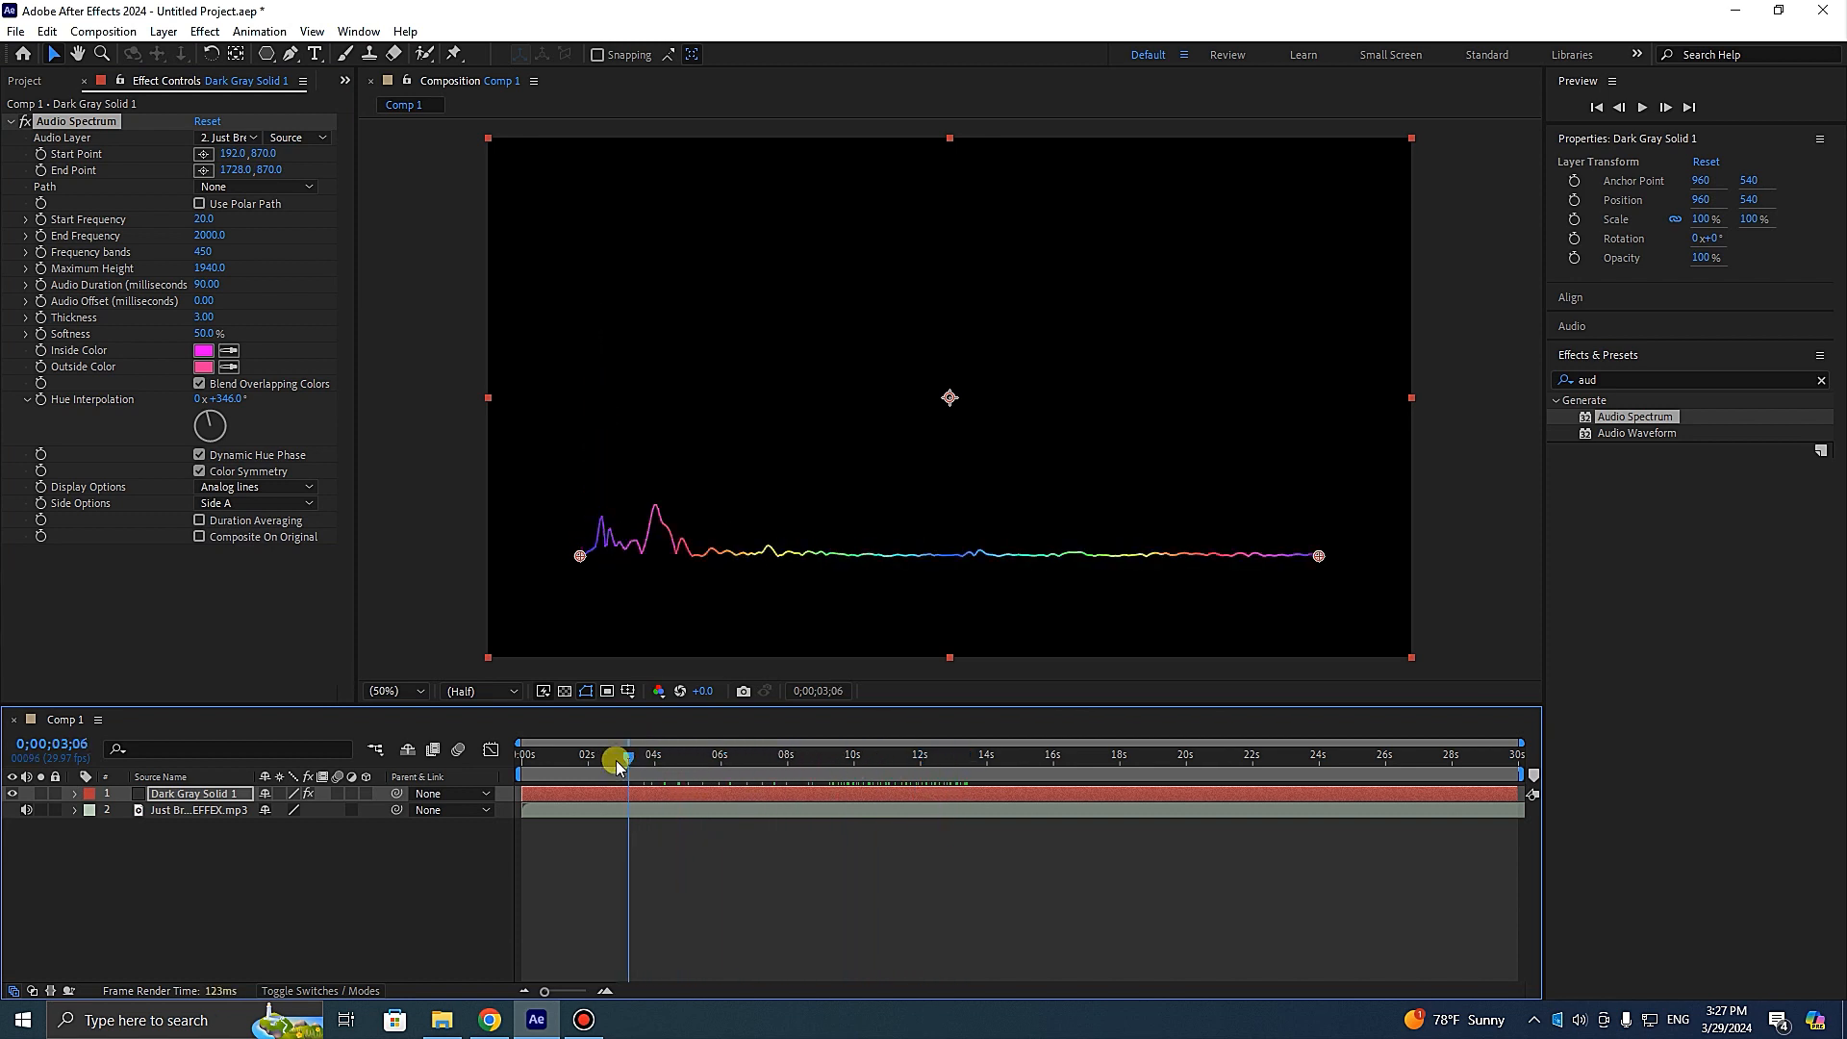
click(255, 487)
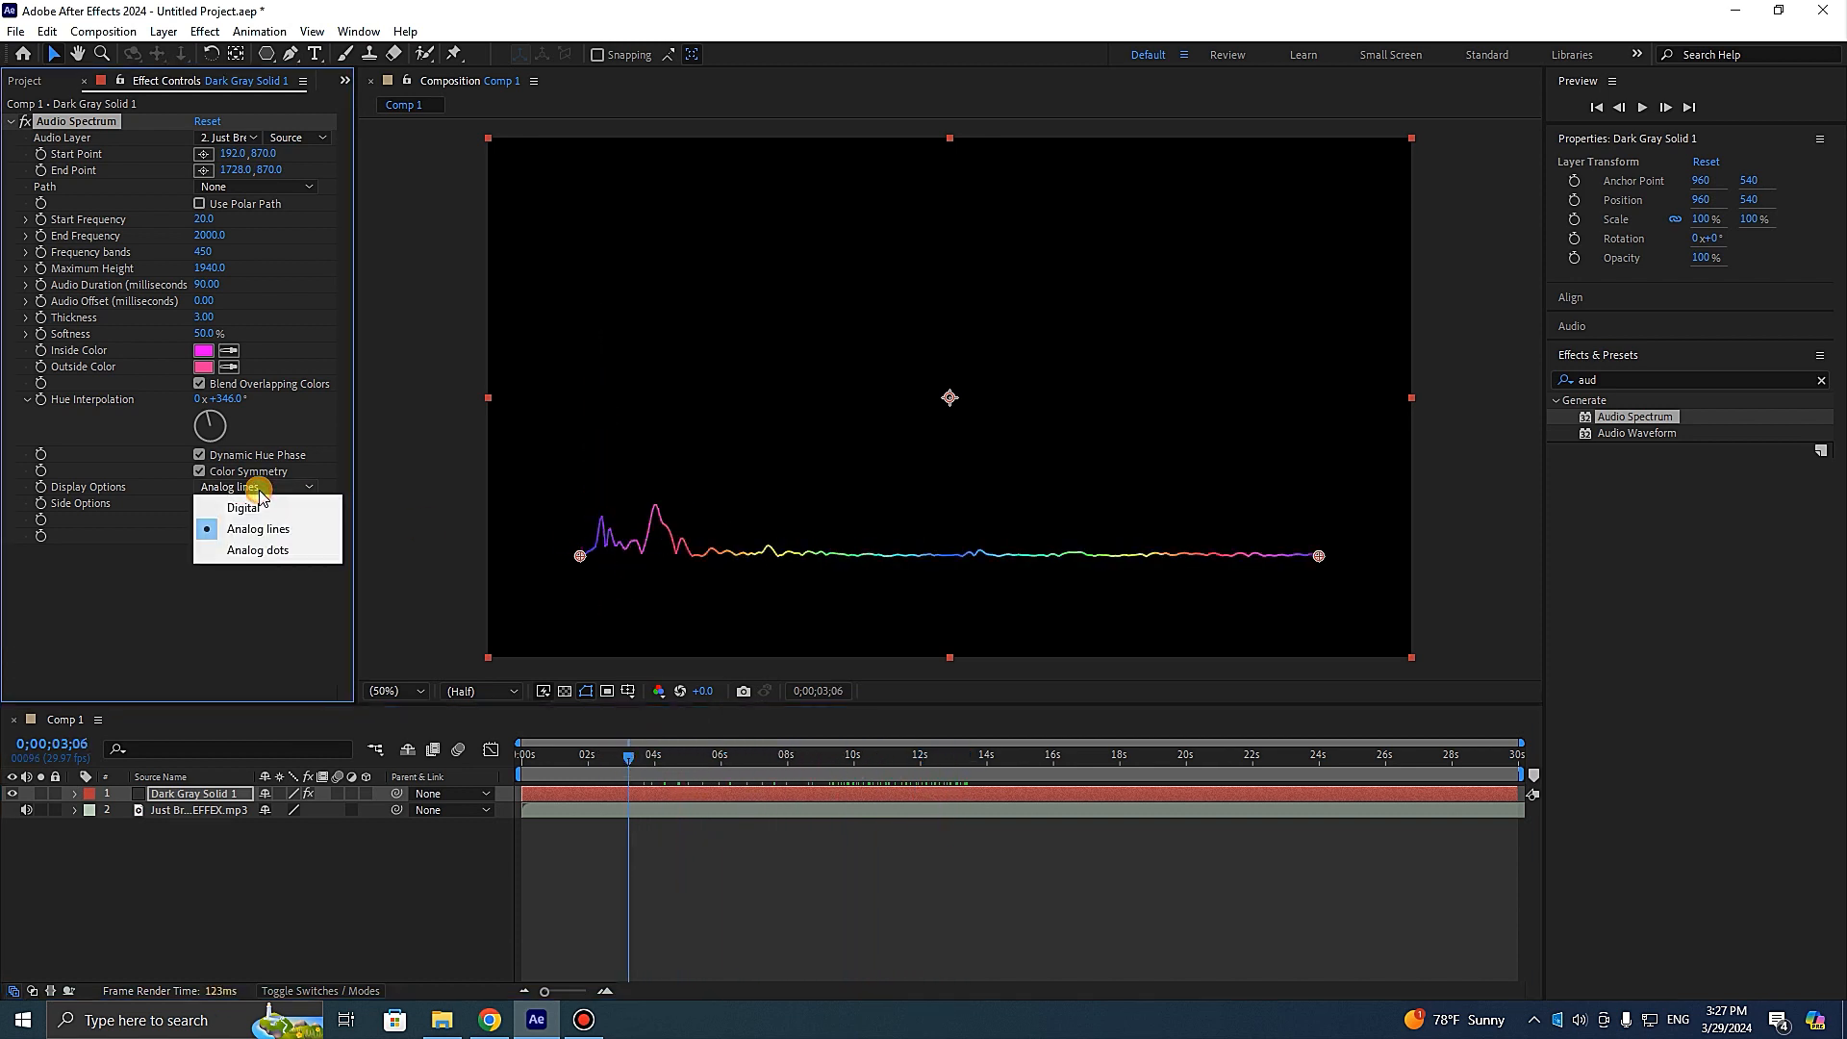
click(276, 552)
drag(627, 760, 673, 755)
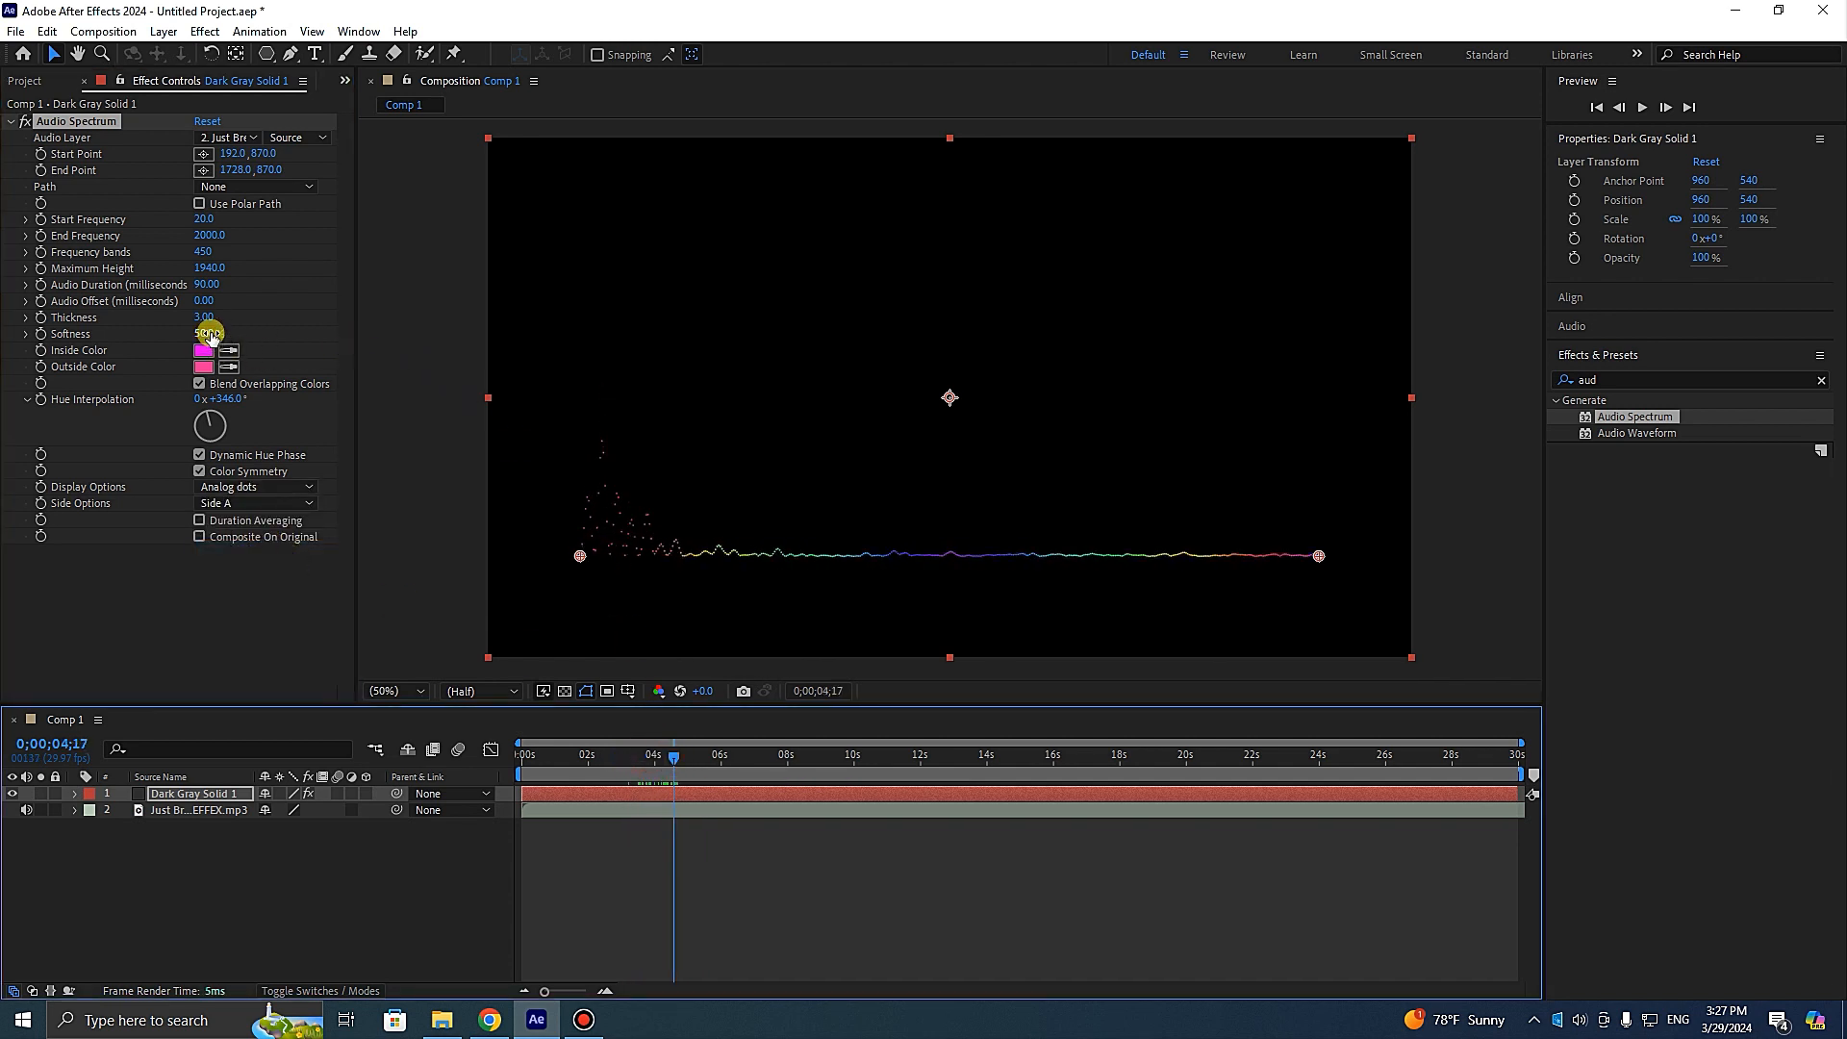
- Set the spectrum's thickness to 12.20 and softness to 4%, and preview the animation from 0;00;10;28
drag(205, 318, 274, 315)
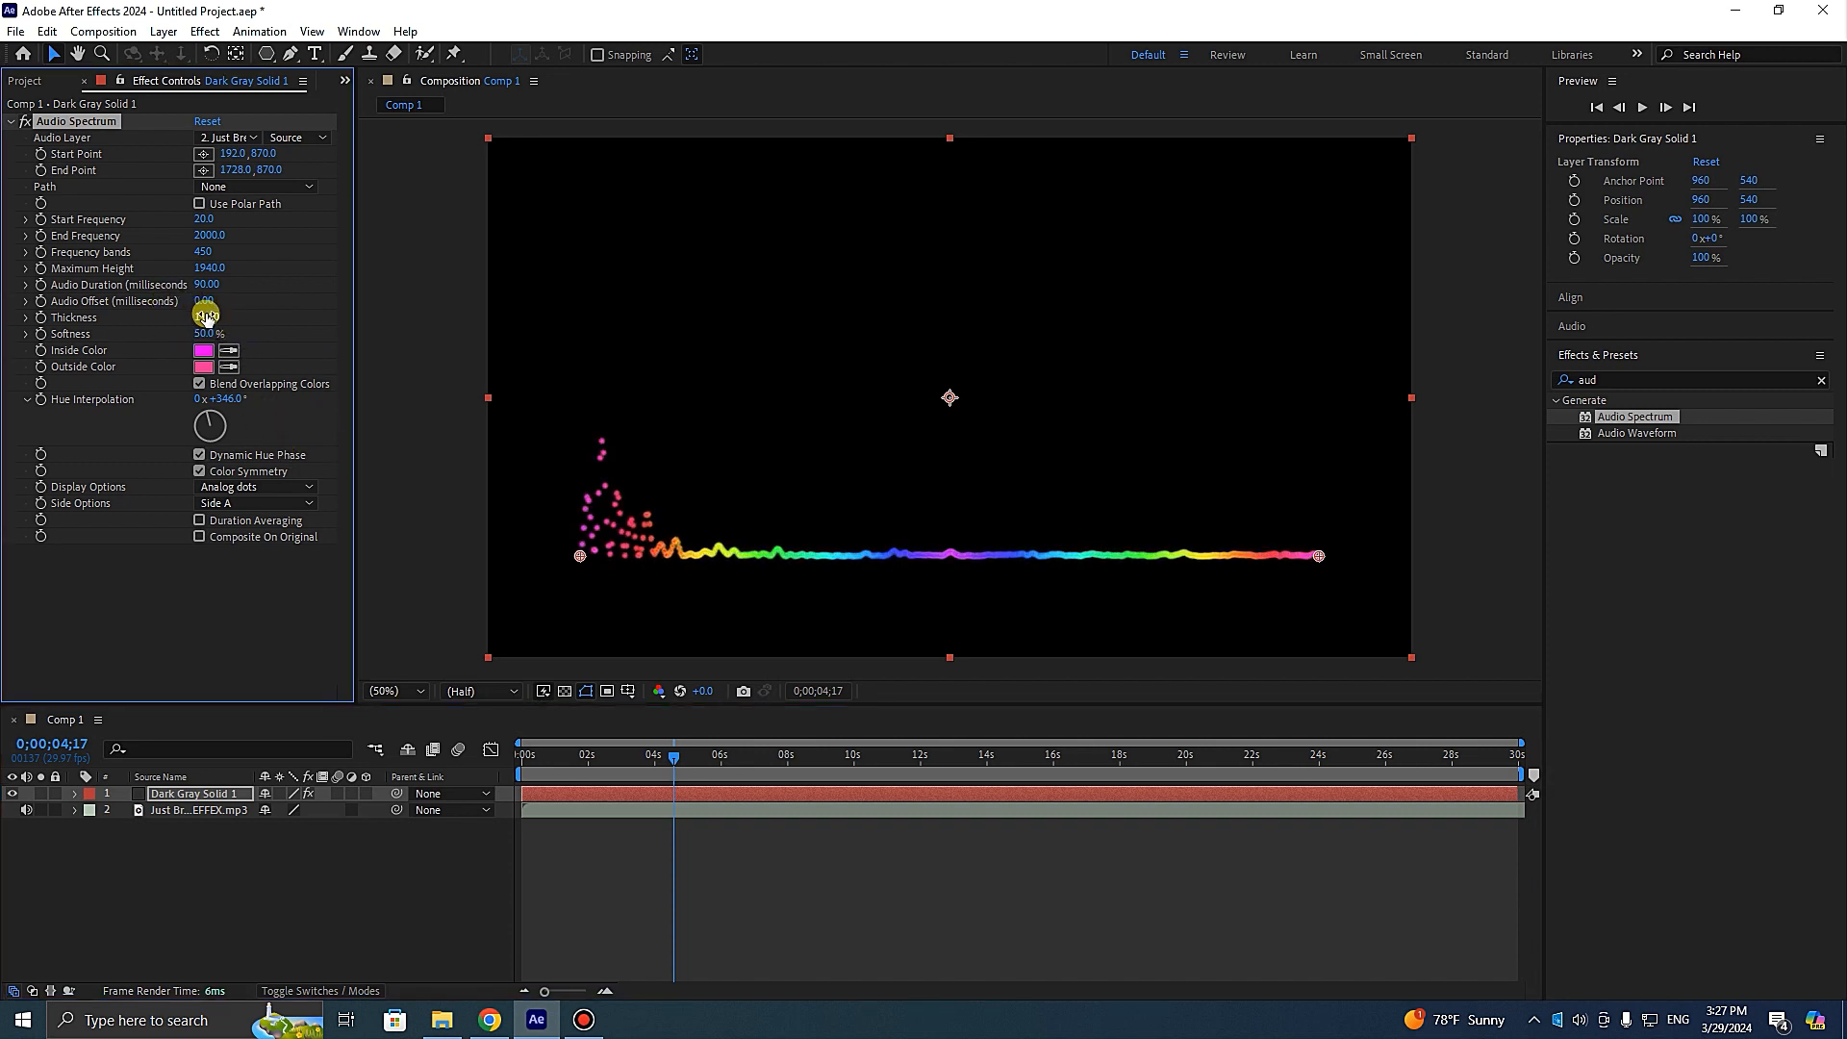
drag(205, 316, 169, 336)
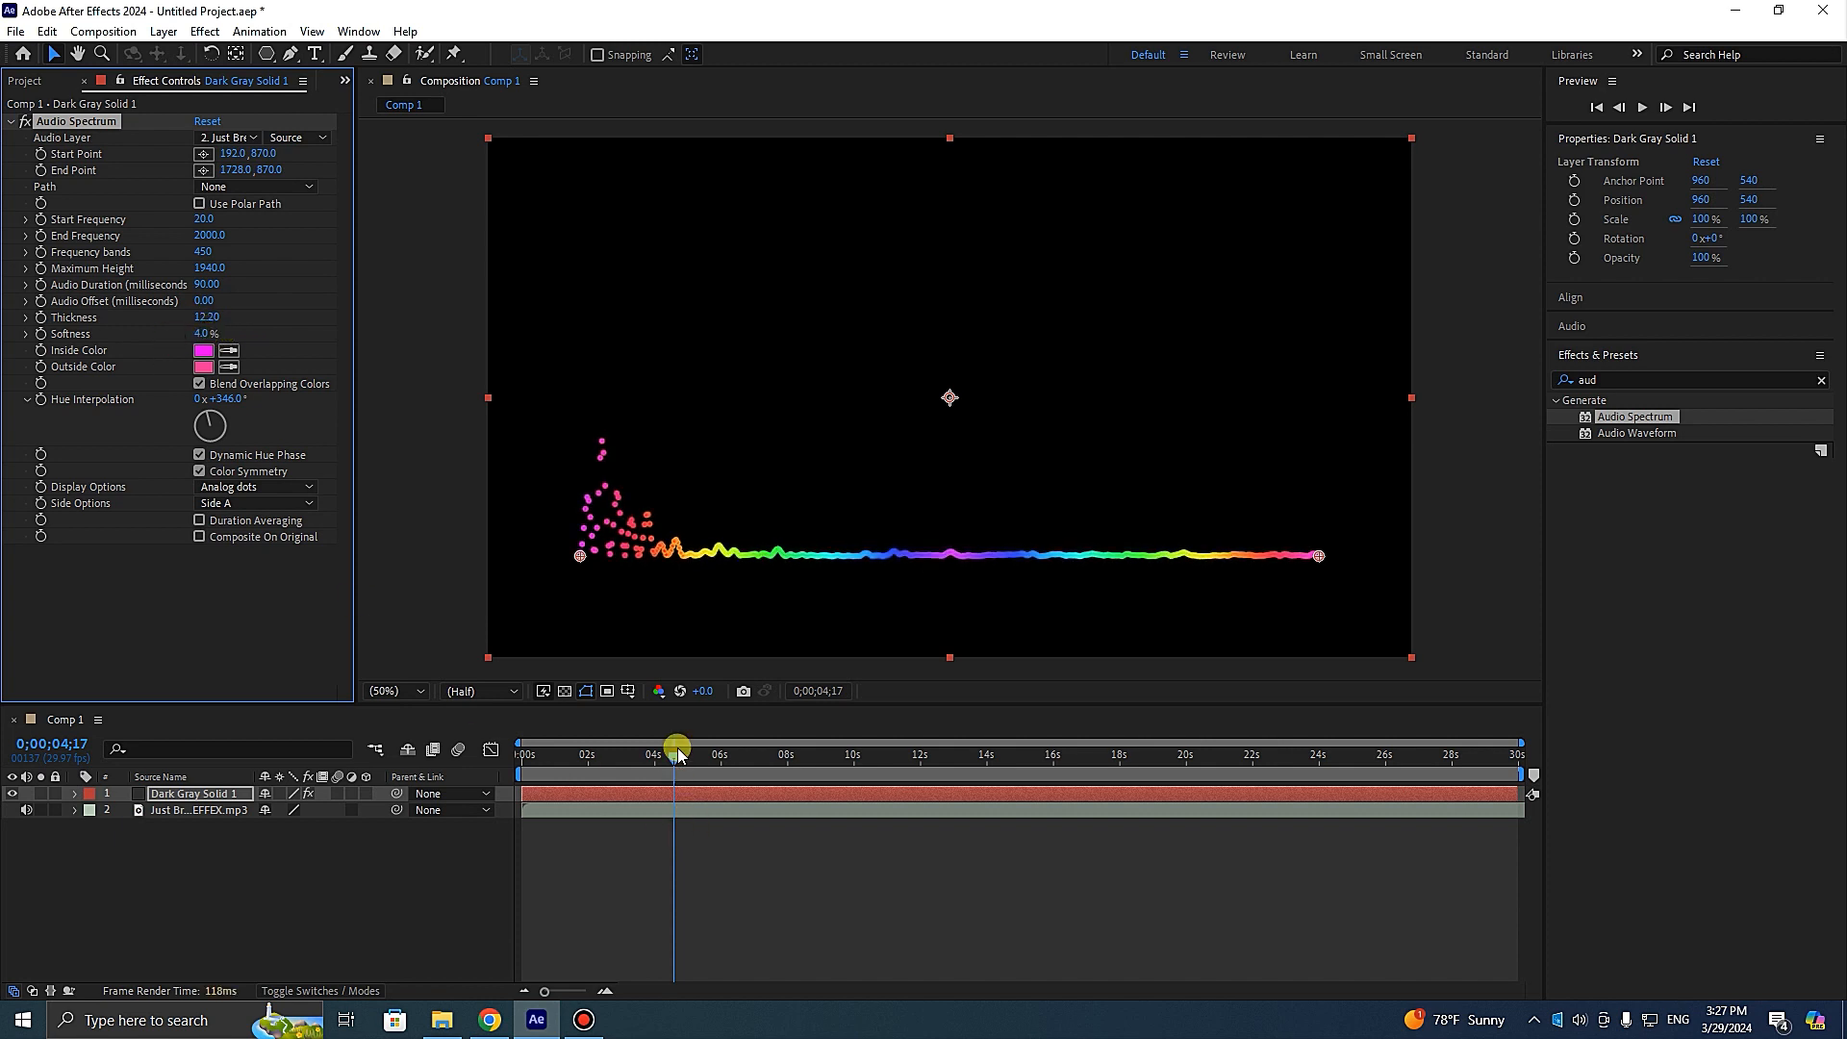
drag(673, 756, 883, 777)
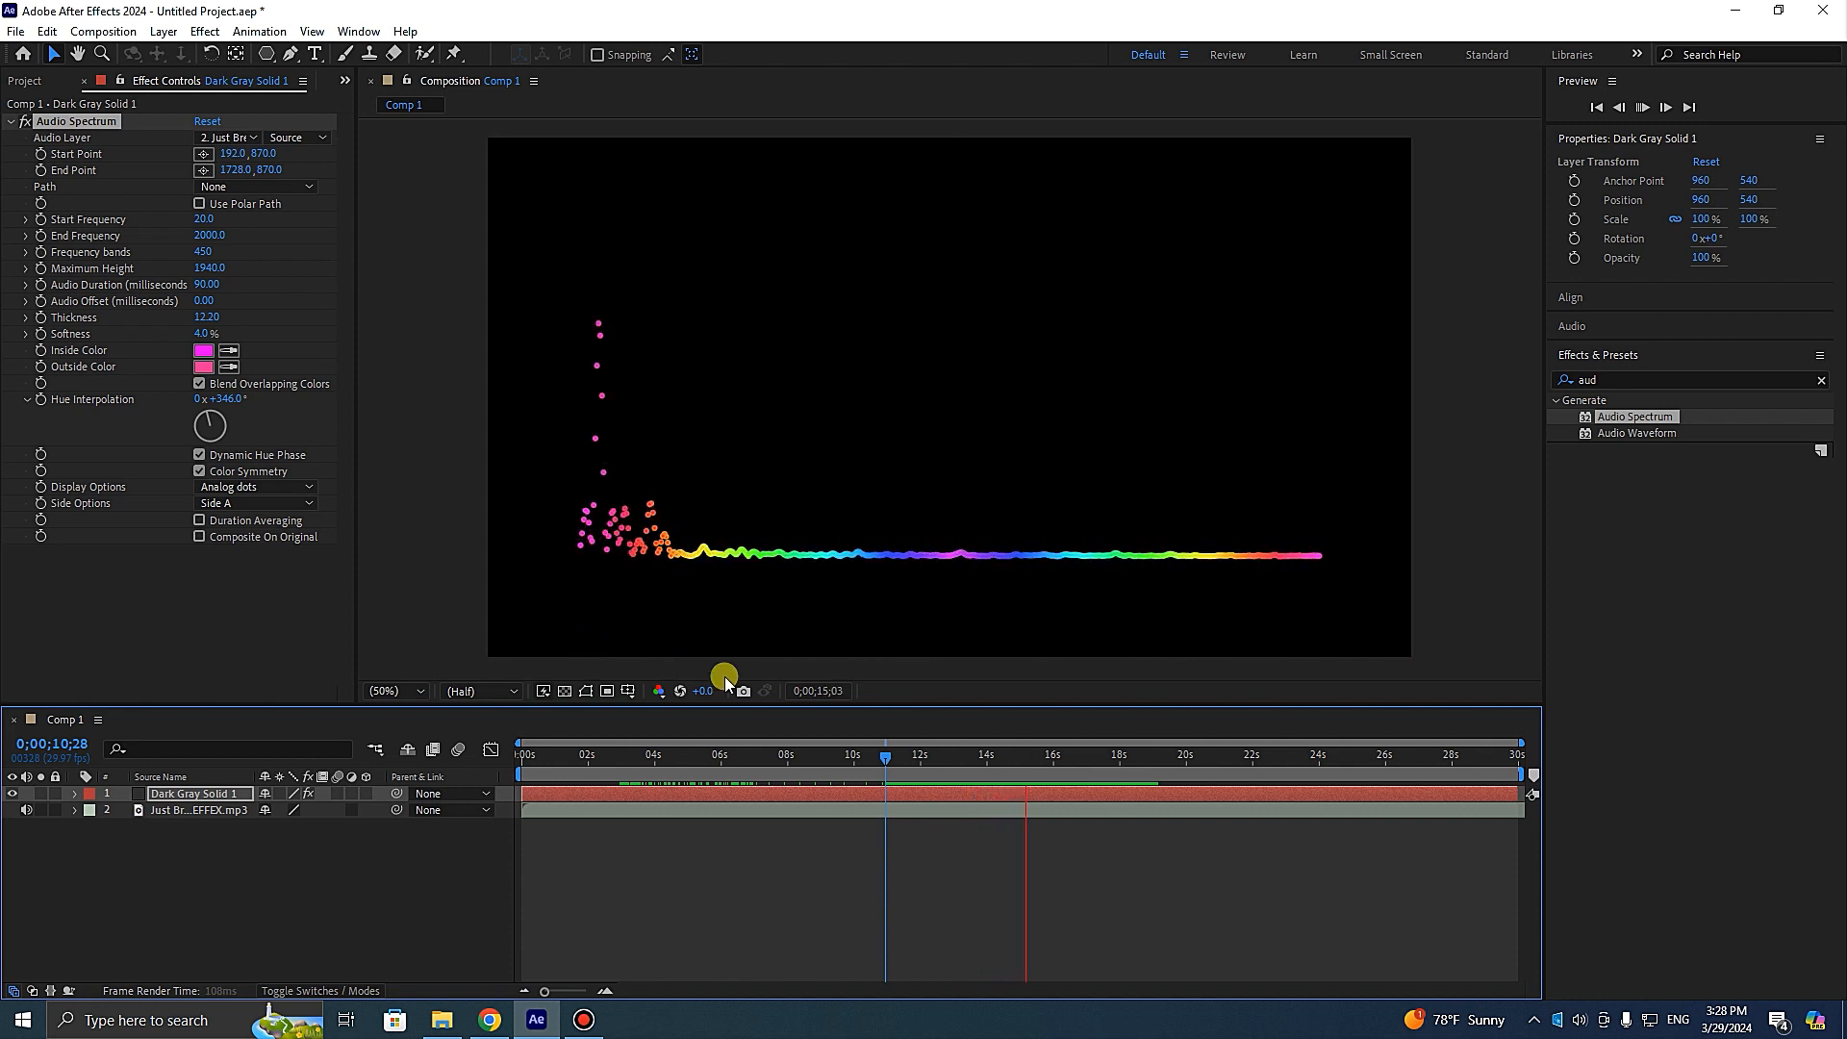
click(929, 755)
- Set the spectrum's display option to Digital and preview it from 0;00;12;09, ending at 0;00;06;23
click(255, 487)
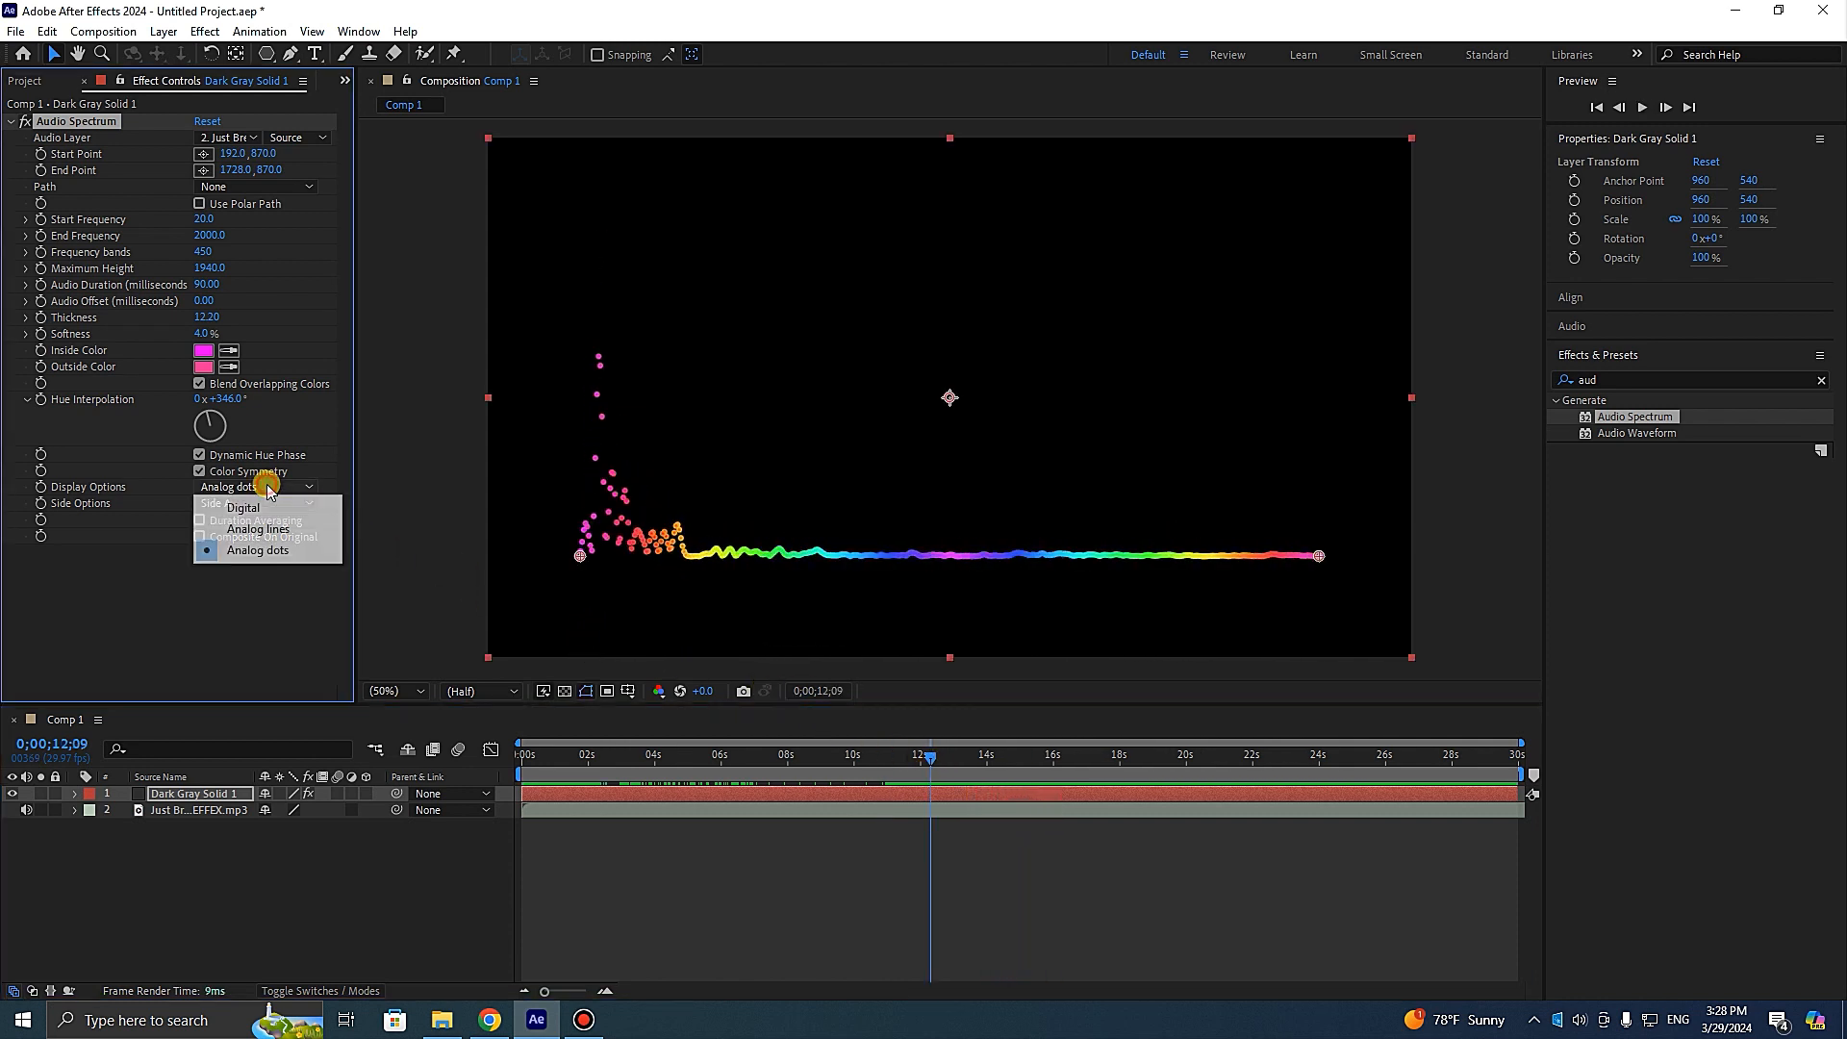
click(248, 503)
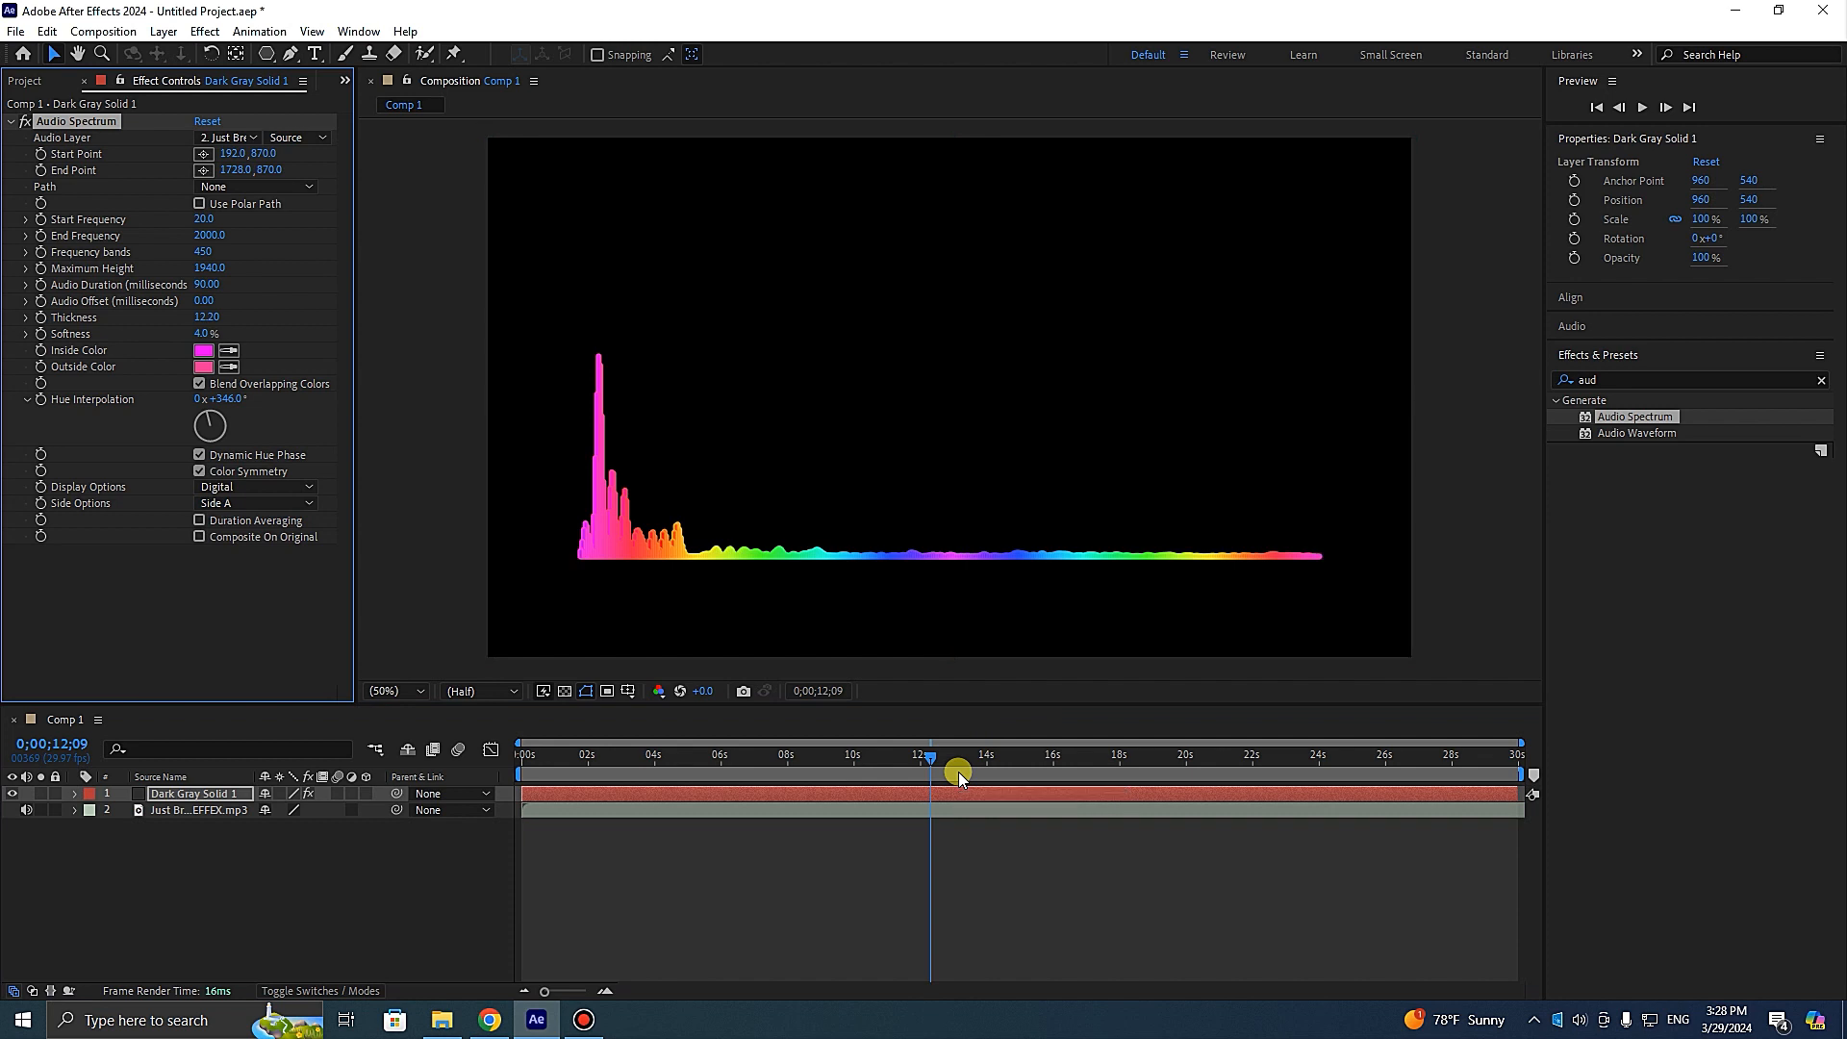
key(space)
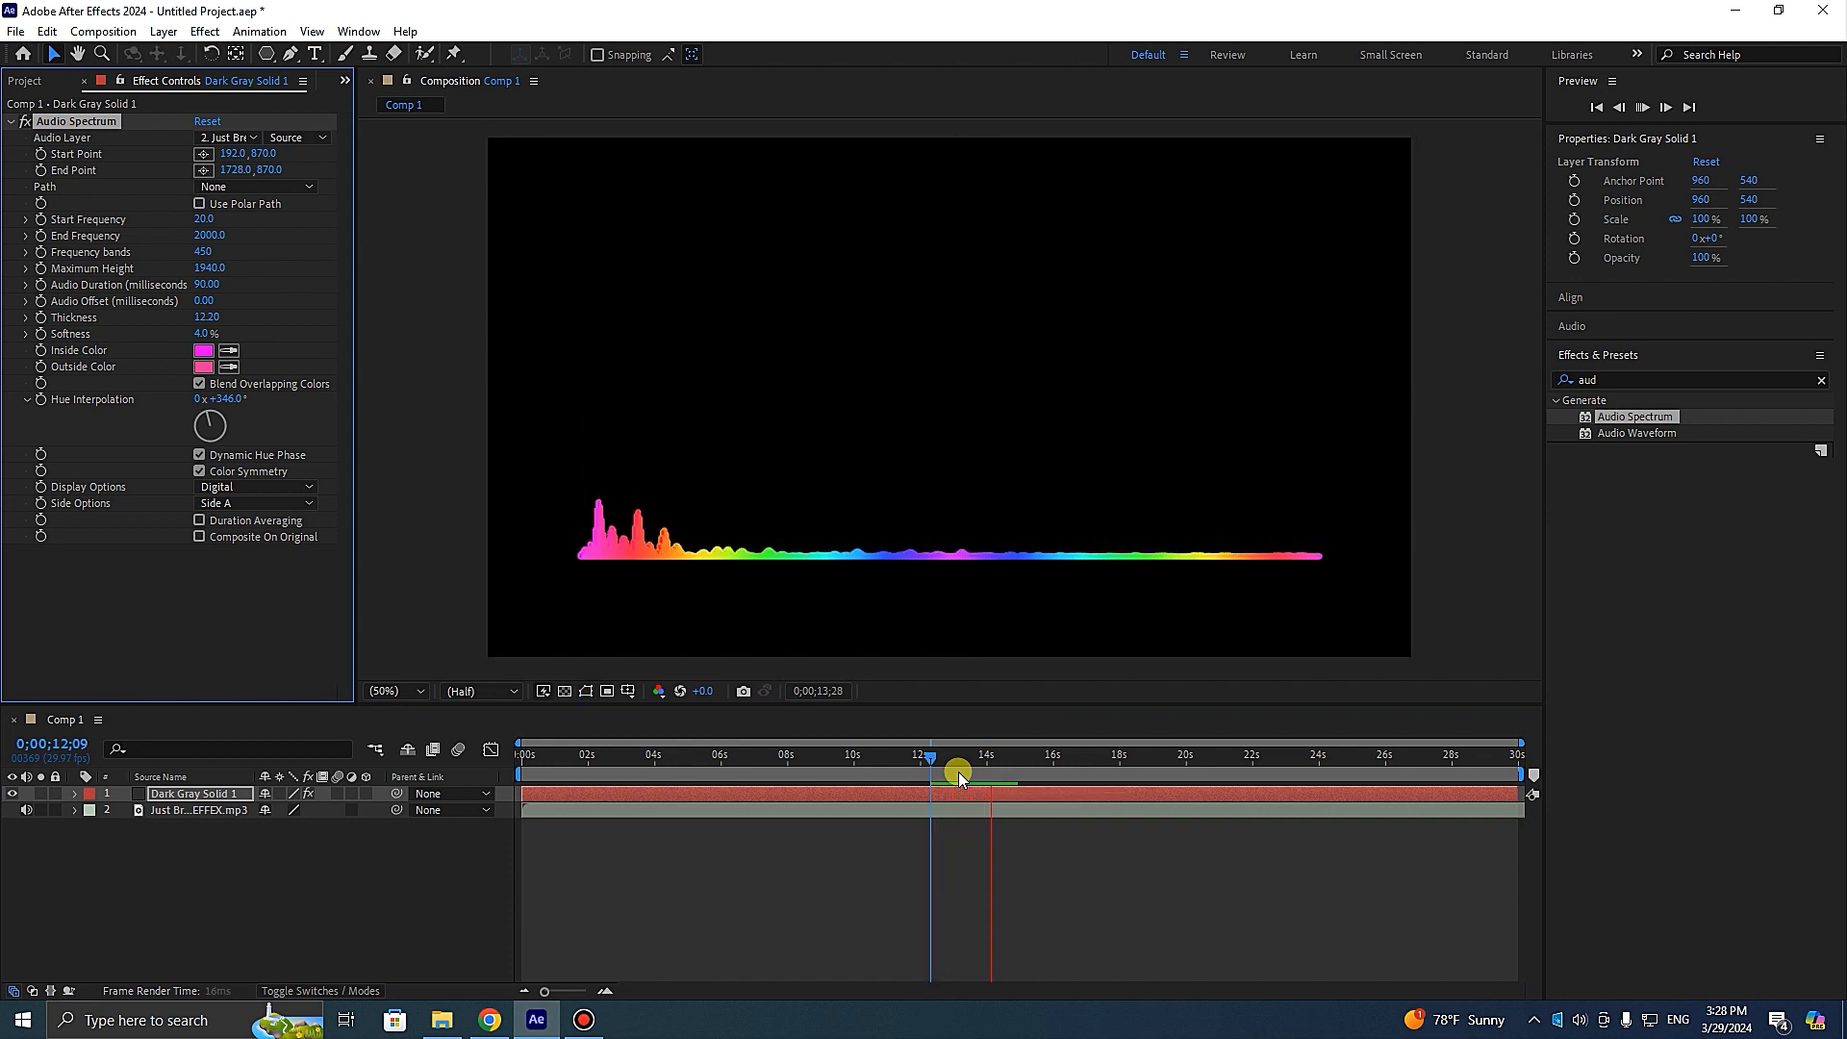
click(995, 768)
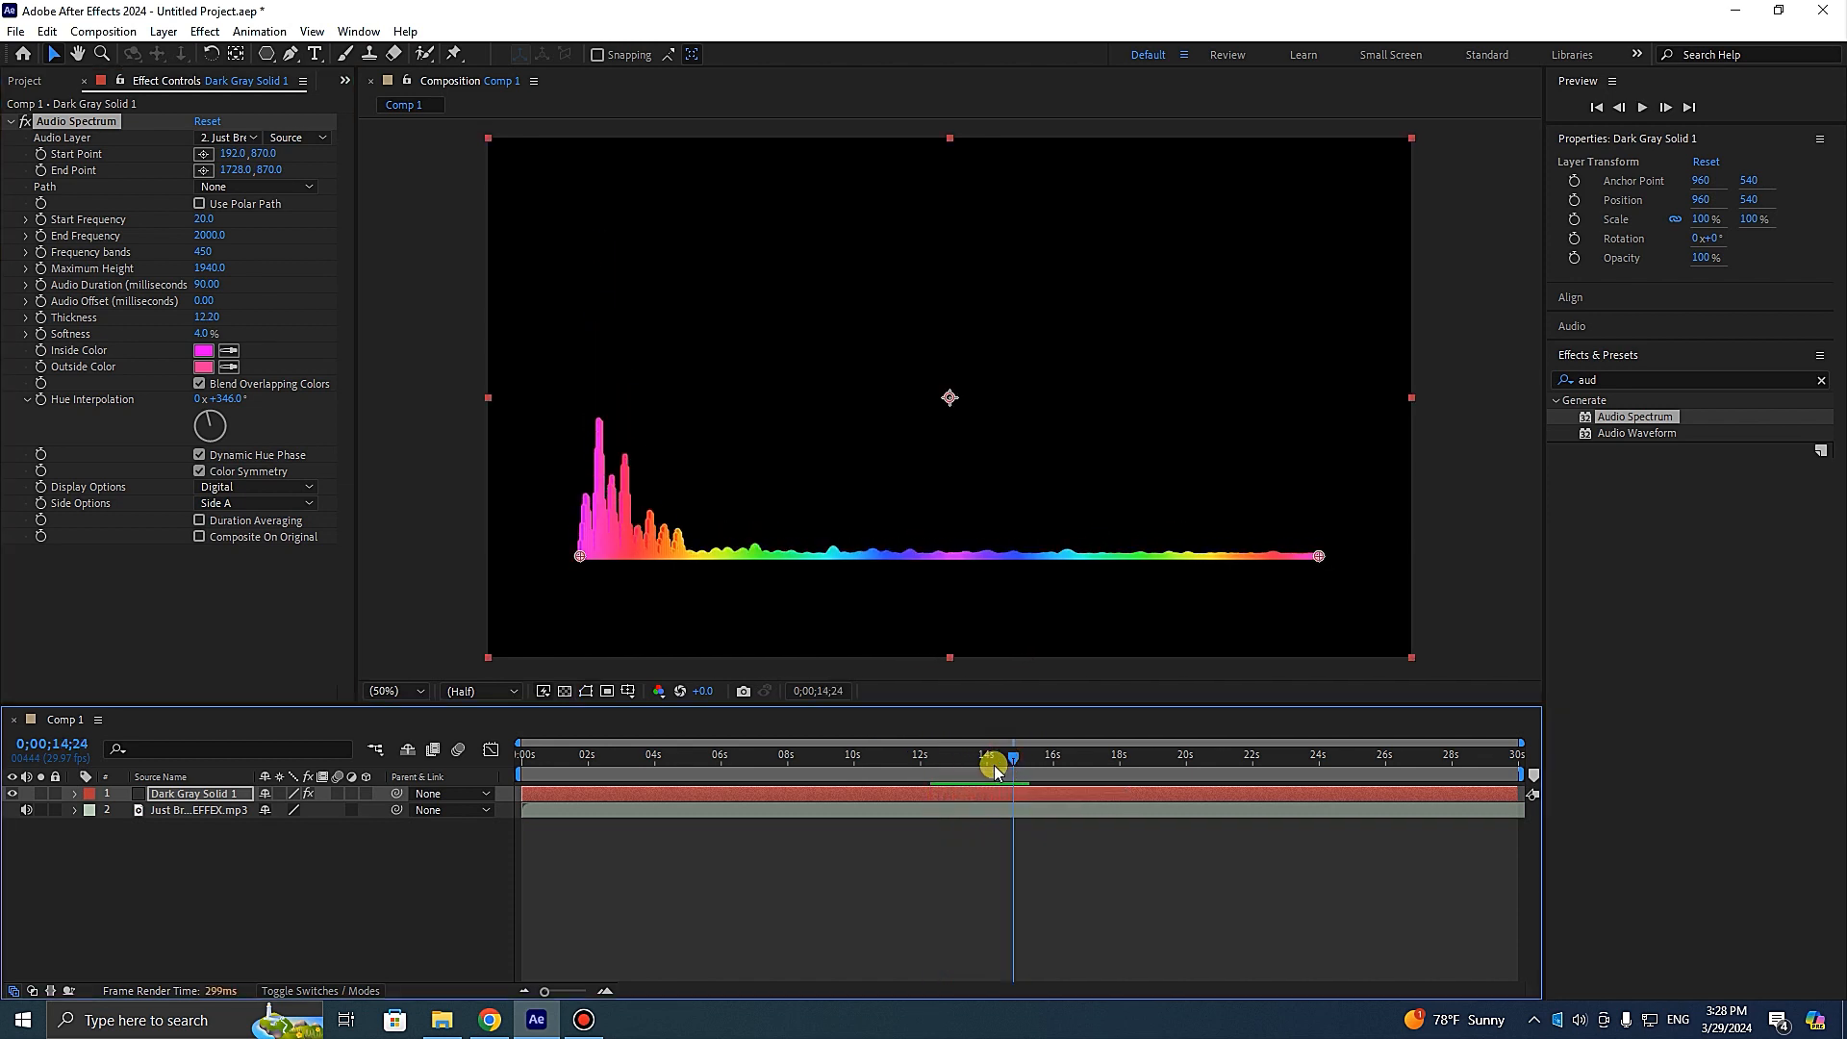
drag(994, 768, 746, 760)
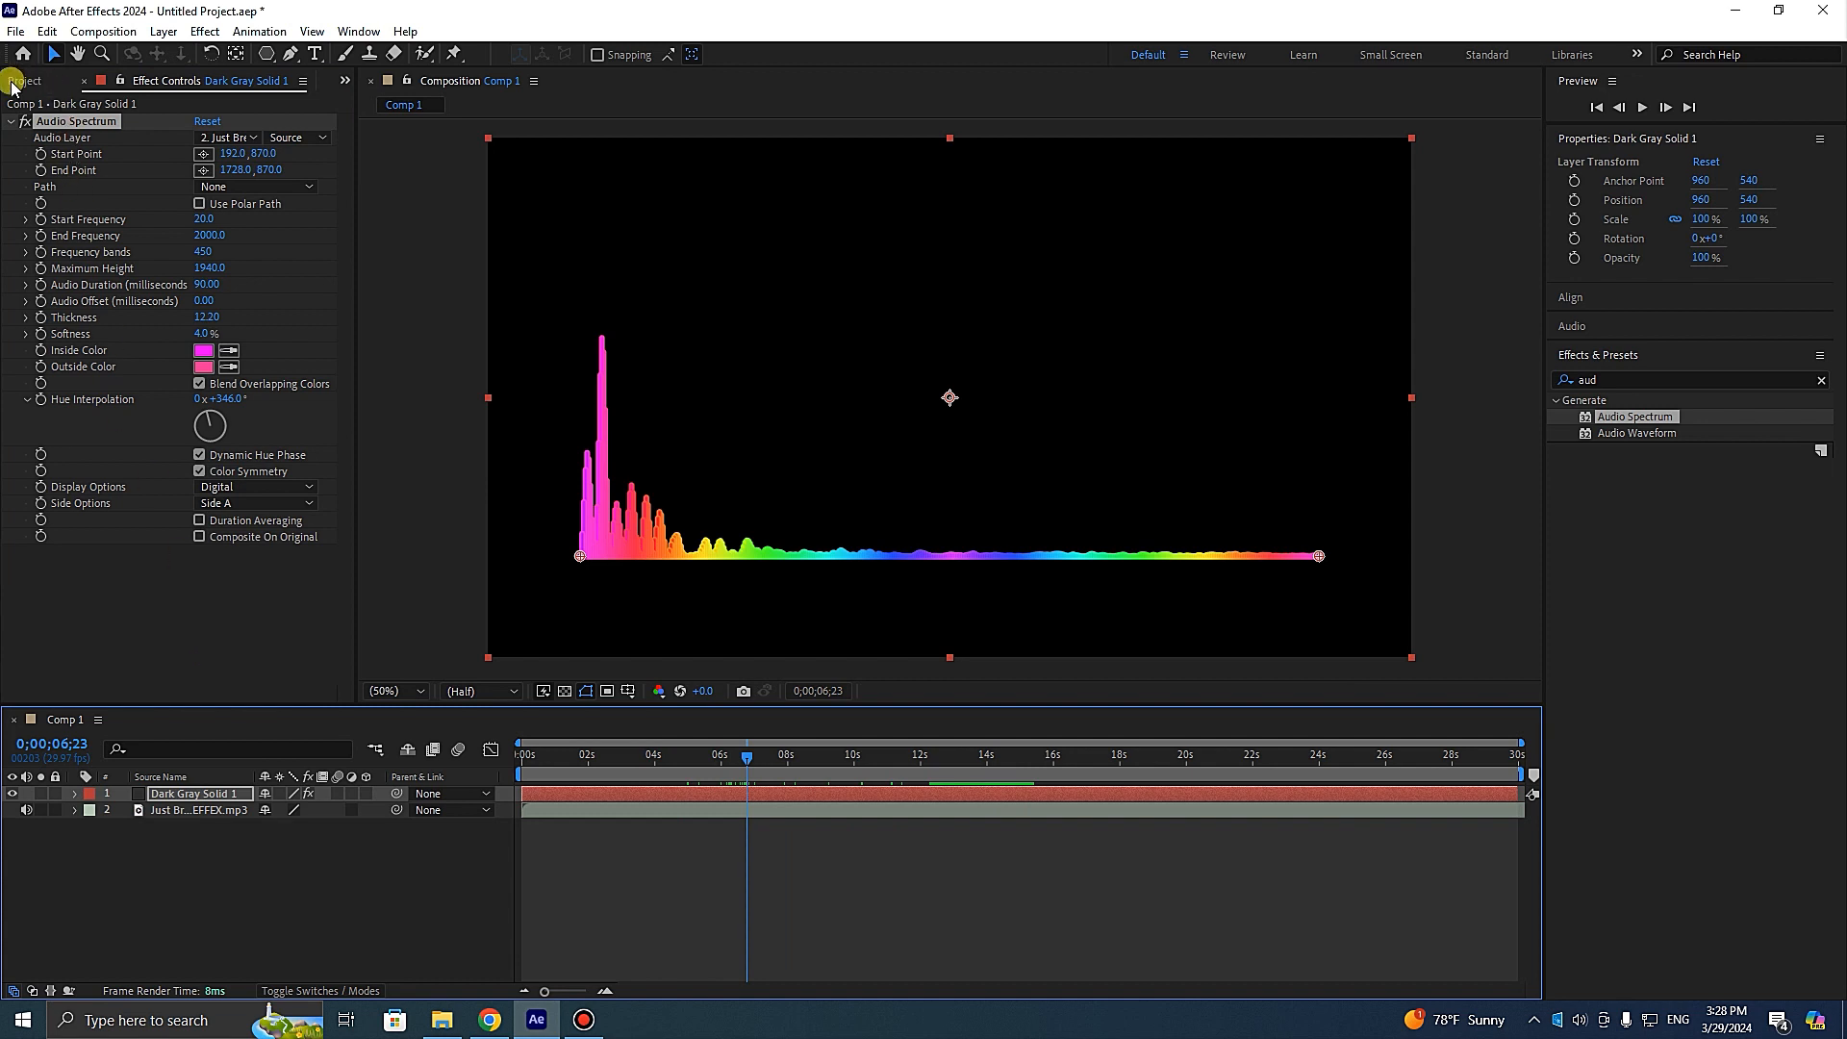
- Import the image sunset-7865844_1920.jpg into the project as footage
click(28, 81)
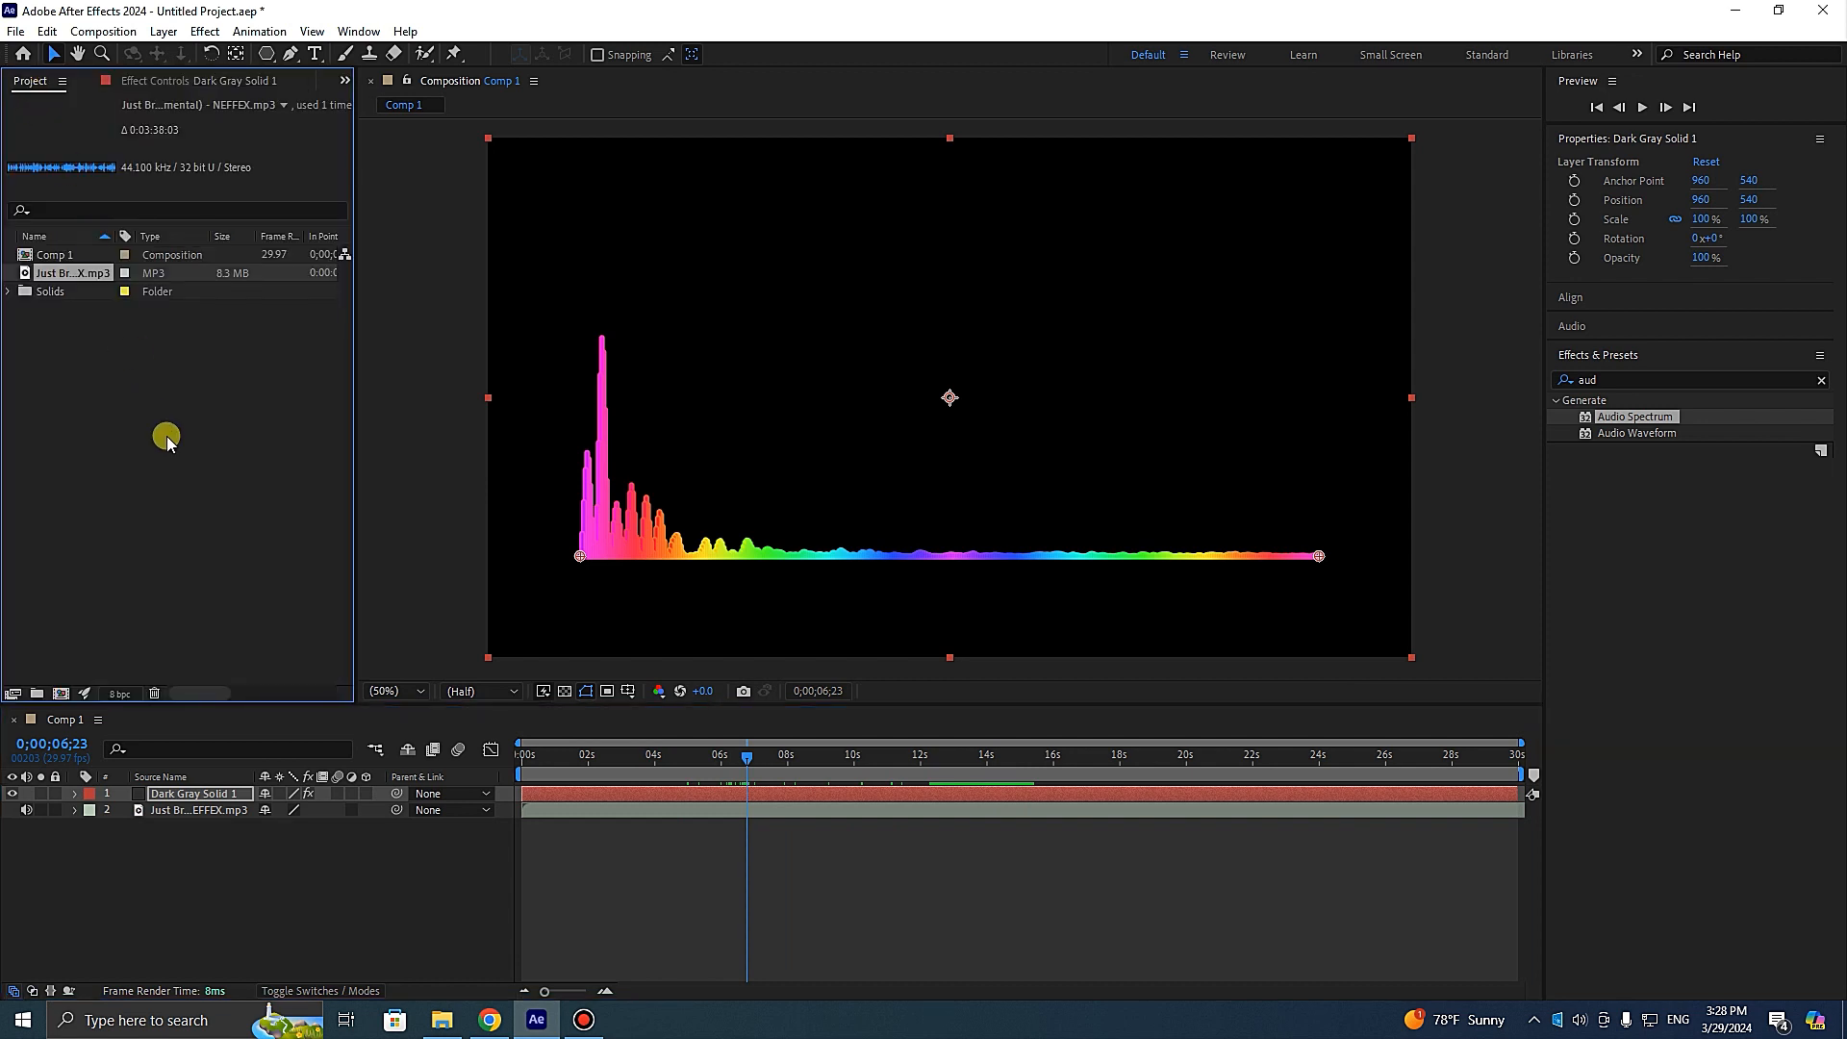
double_click(166, 440)
click(357, 219)
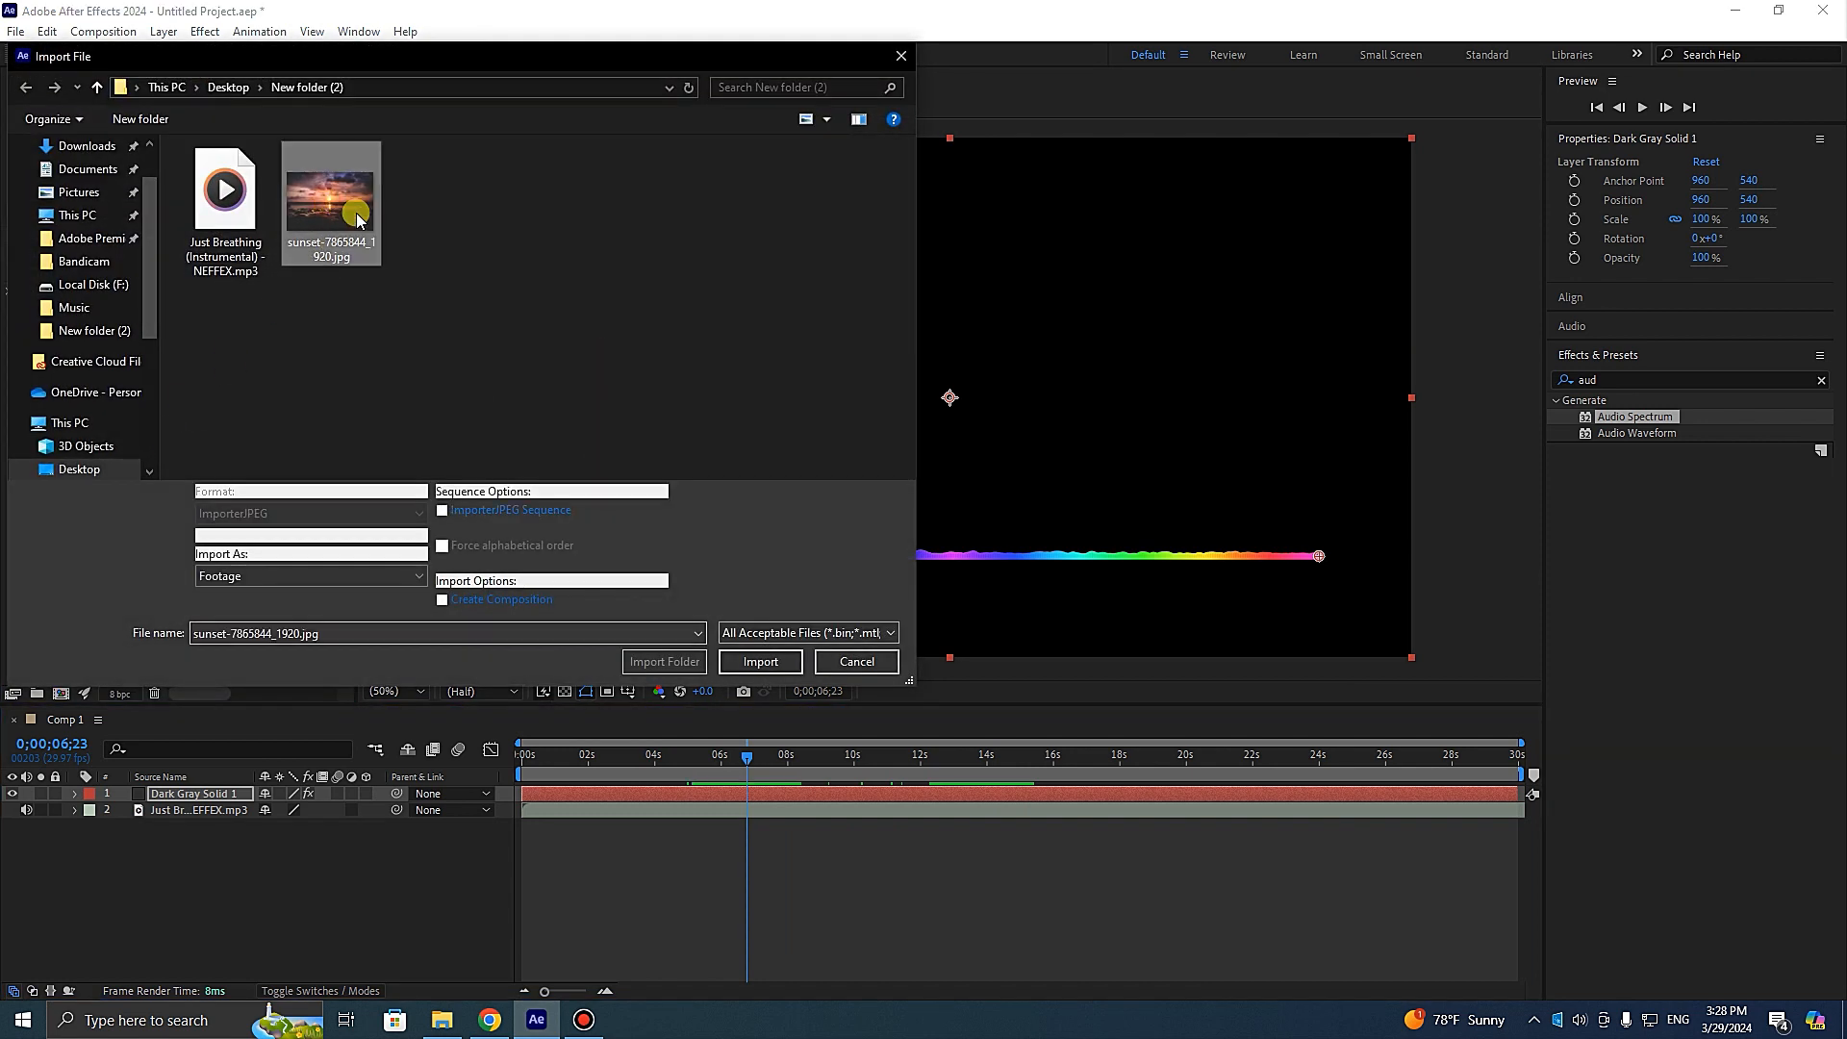
click(727, 660)
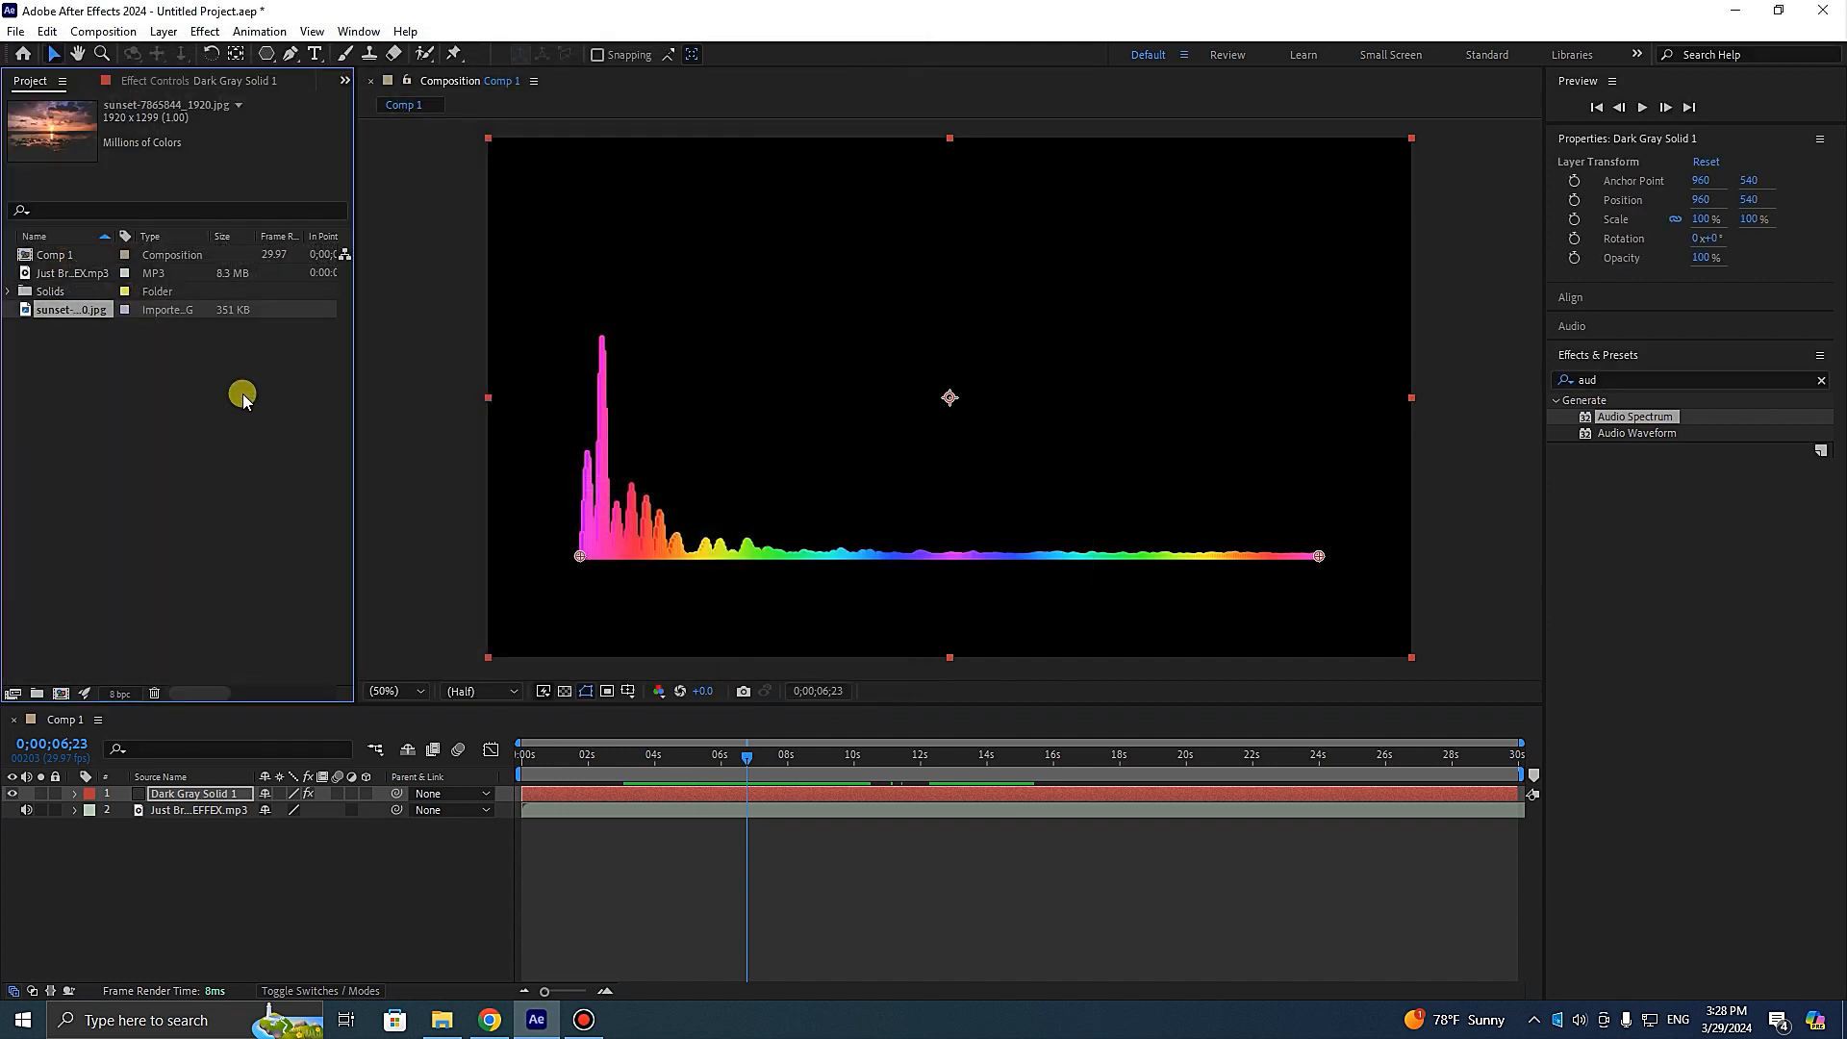
- Add the sunset image as the bottom layer of Comp 1 and preview the visualizer from 0;00;06;29
drag(95, 535, 146, 868)
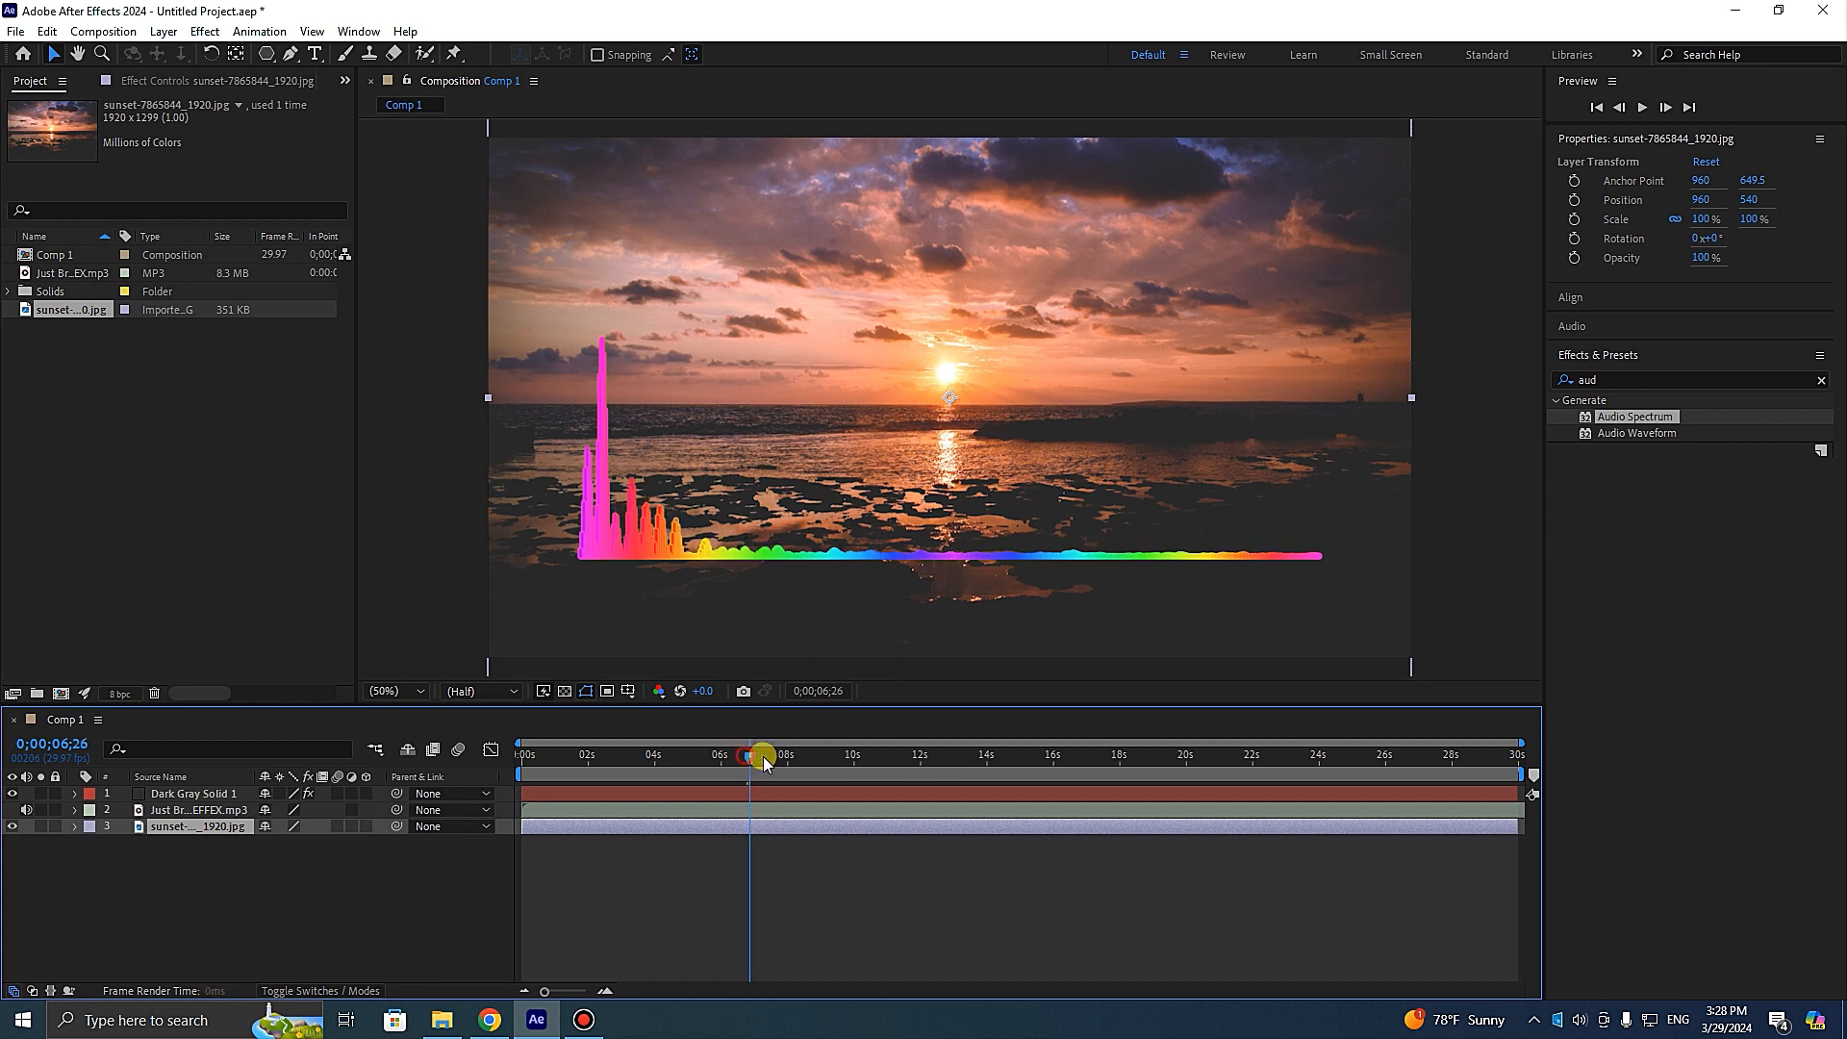
drag(765, 760, 804, 784)
key(space)
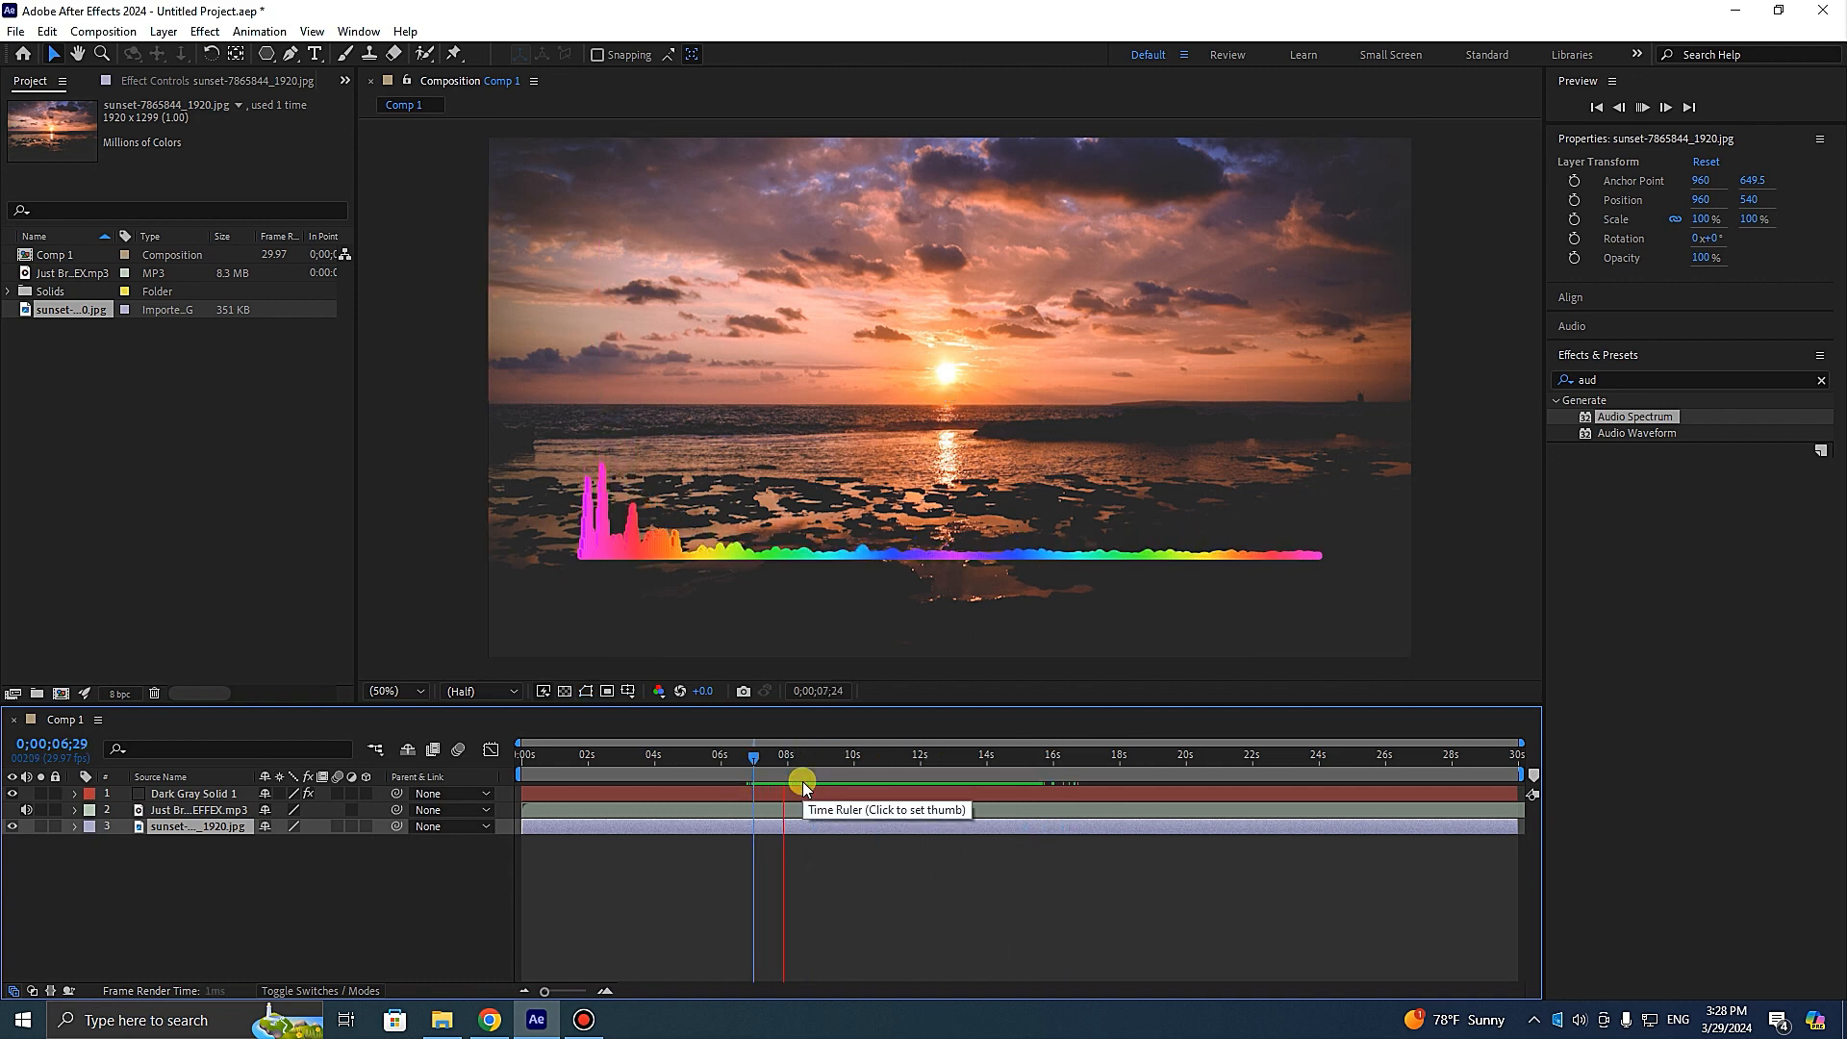